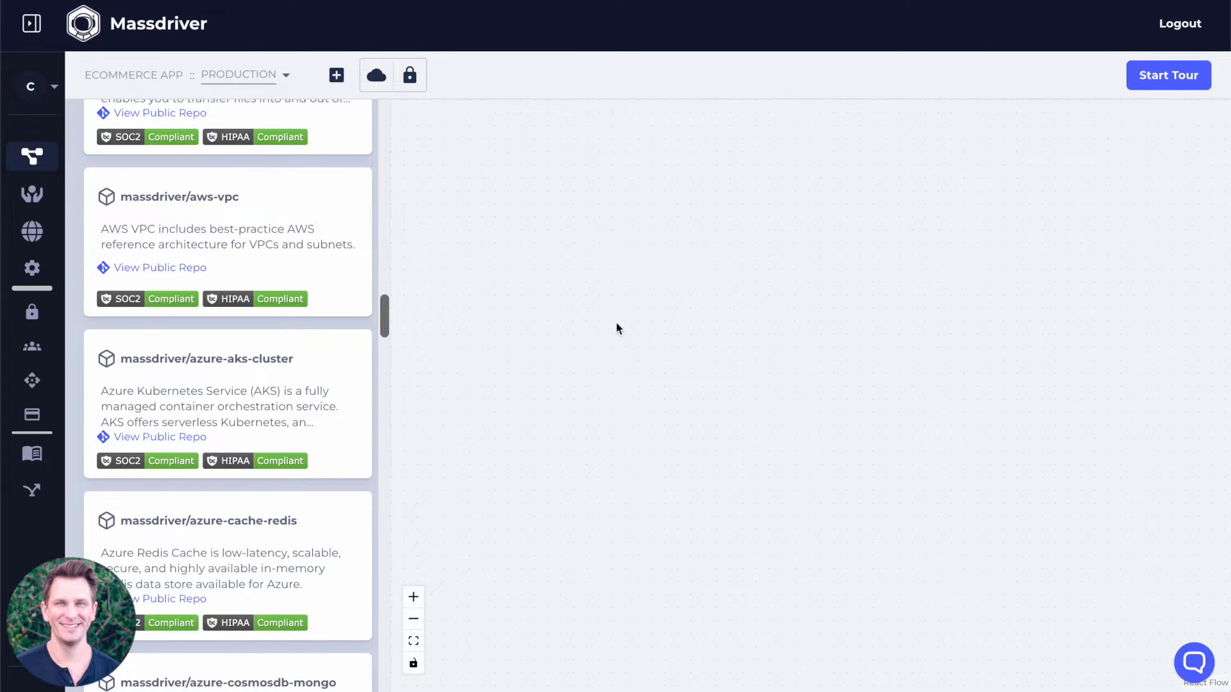
# Add the massdriver/aws-vpc bundle to the canvas as a manifest named Network.
pyautogui.moveTo(205, 201); pyautogui.dragTo(586, 247)
pyautogui.click(559, 287)
pyautogui.write('Network')
pyautogui.click(465, 378)
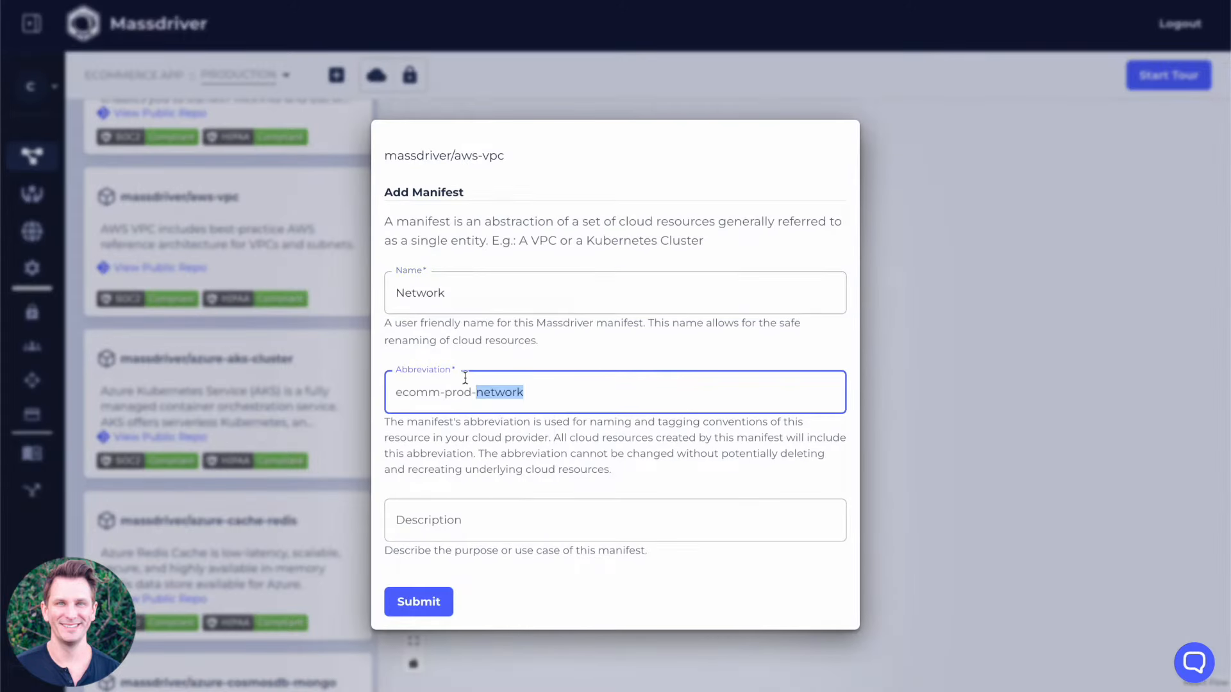
pyautogui.click(425, 604)
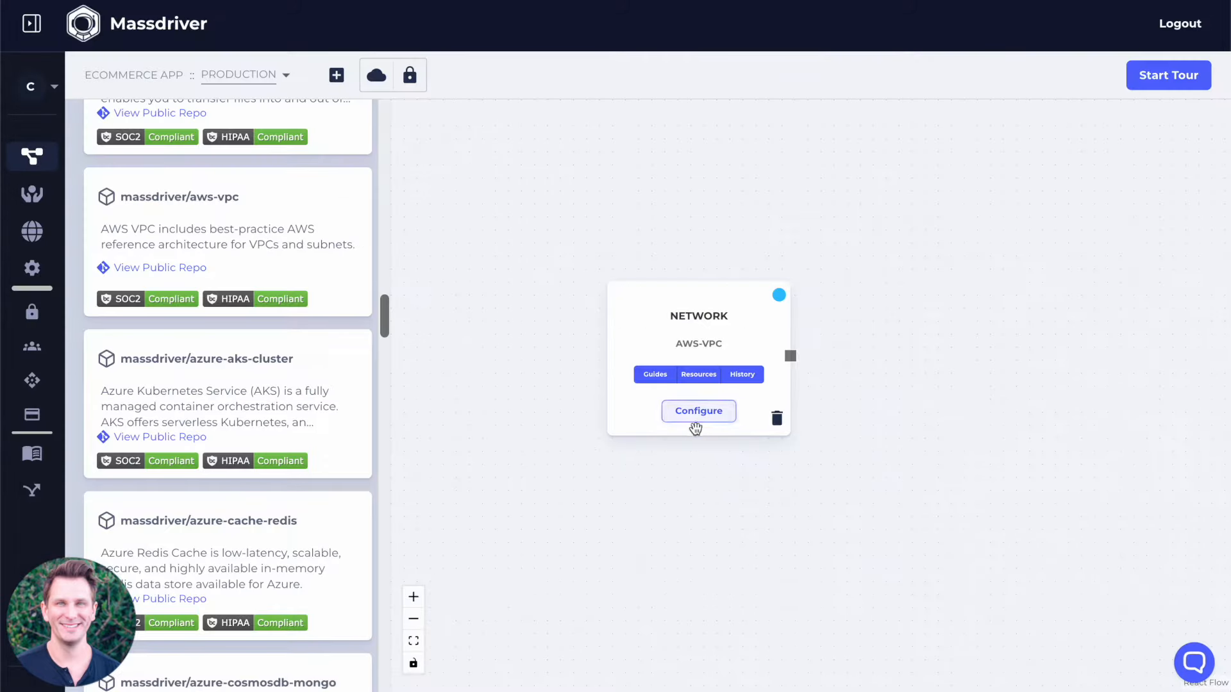
# Configure the Network VPC with the small development preset in us-west-1, deploy it, and shift its card sideways for space.
pyautogui.click(698, 415)
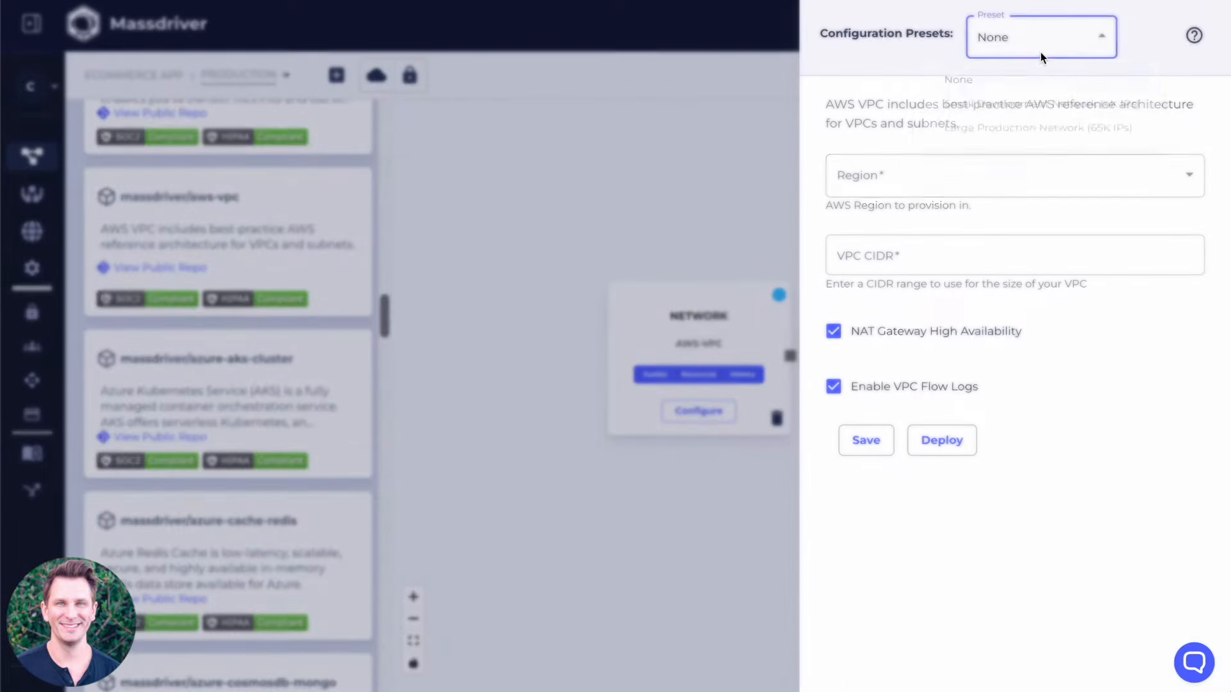
pyautogui.click(1032, 45)
pyautogui.click(1019, 103)
pyautogui.click(858, 164)
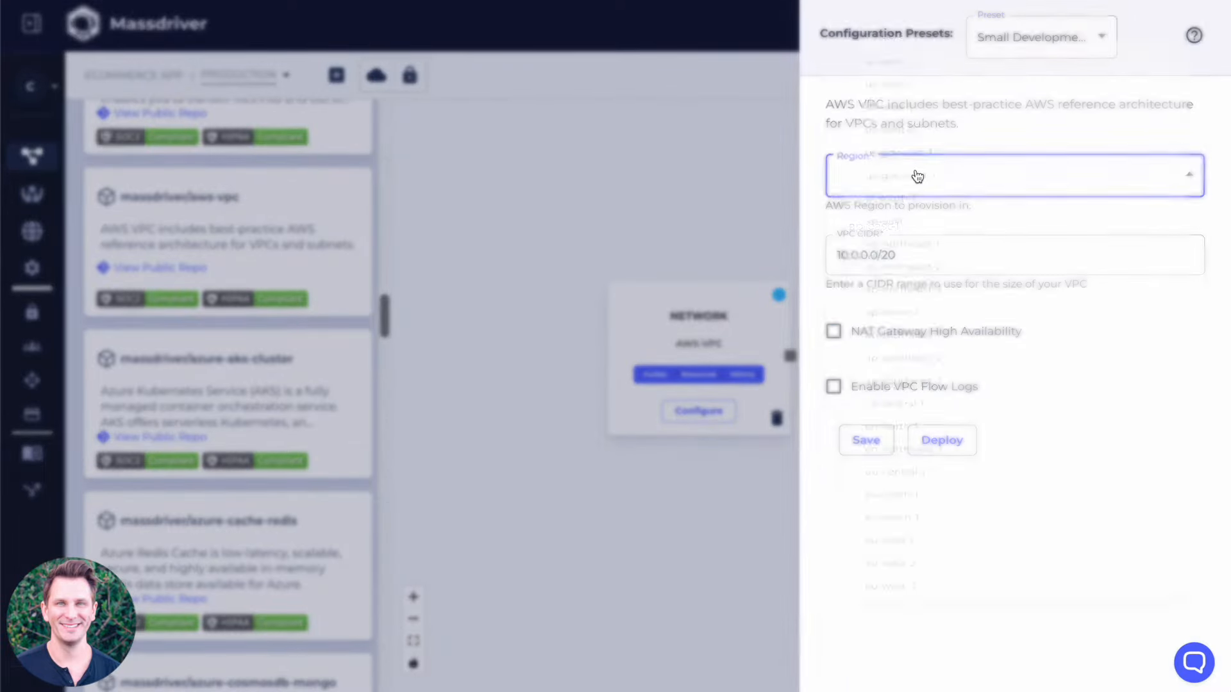
pyautogui.click(898, 87)
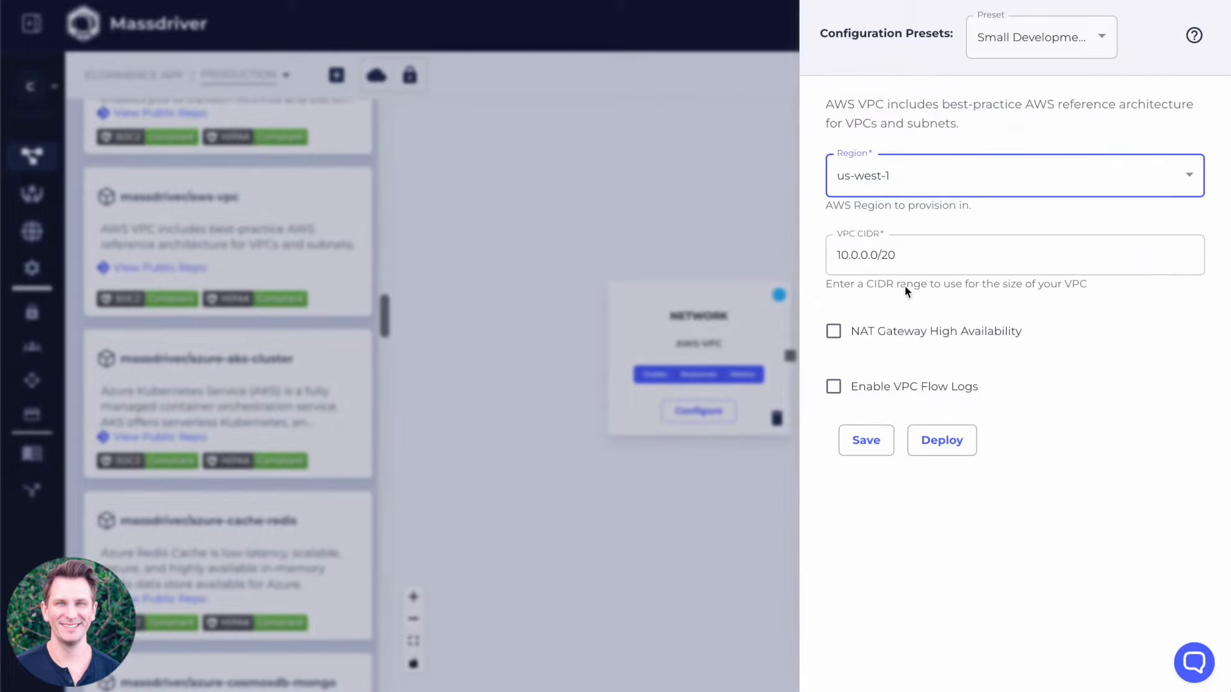
pyautogui.click(944, 445)
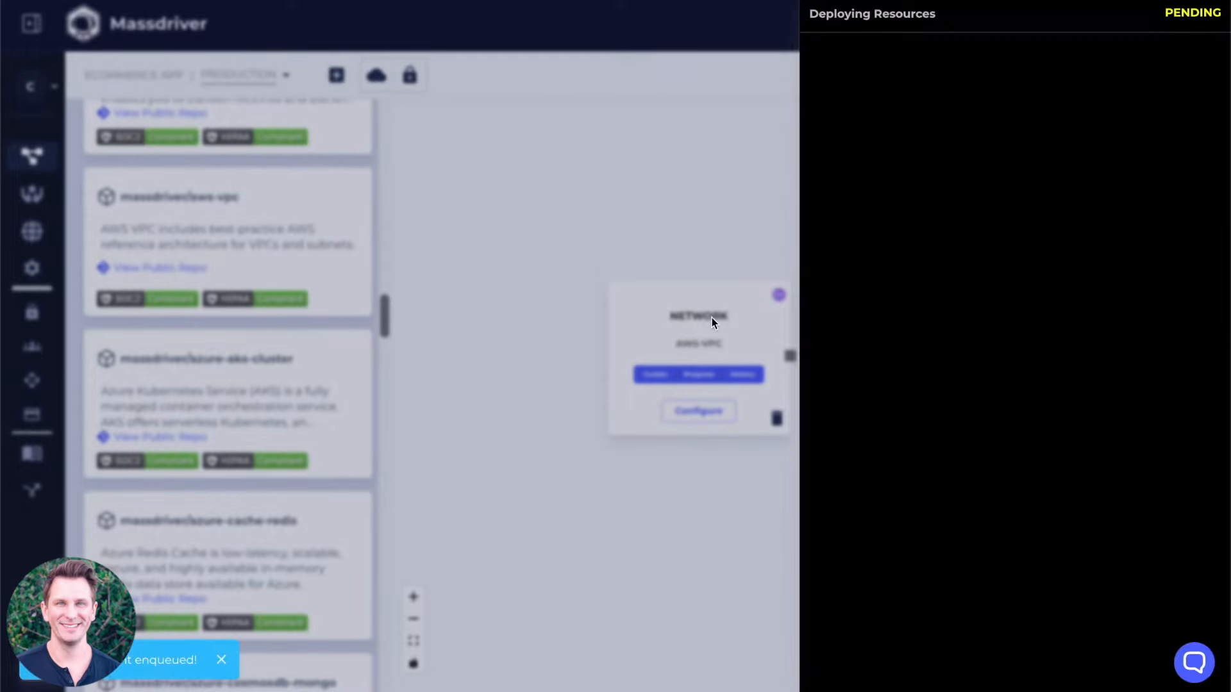
pyautogui.click(713, 295)
pyautogui.moveTo(701, 305); pyautogui.dragTo(620, 301)
# Add the massdriver/aws-rds-postgres bundle as a manifest named Chat DB and connect the Network output to it.
pyautogui.scroll(2, 274, 209)
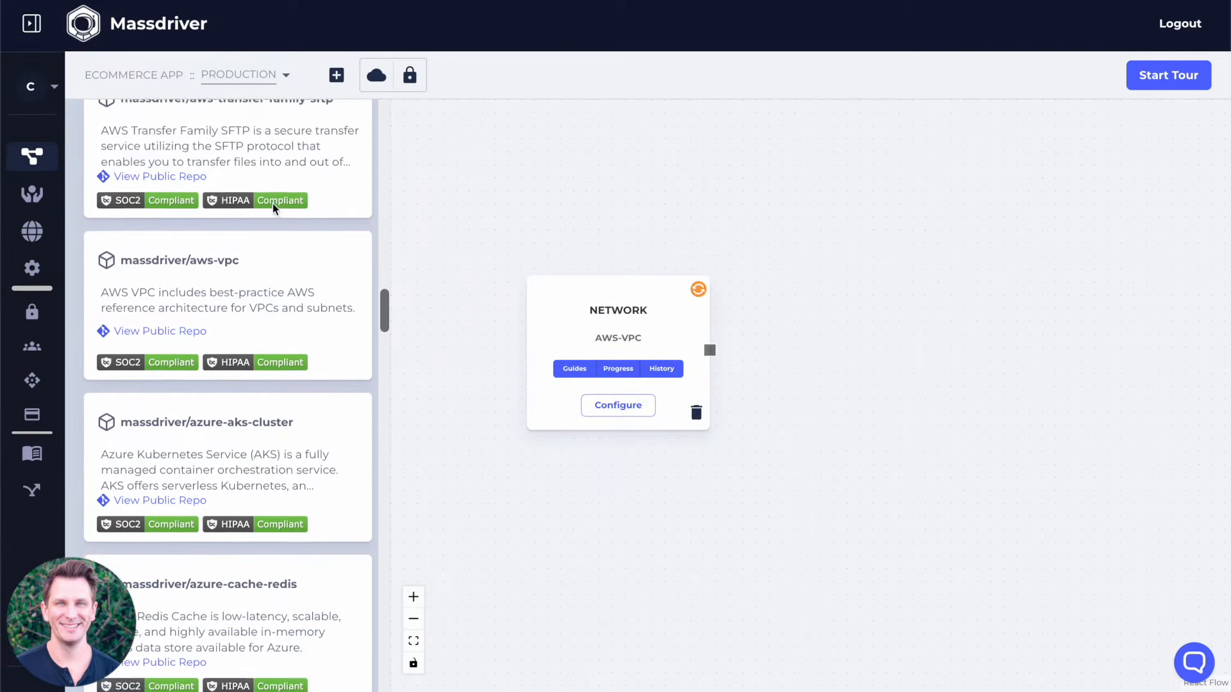
pyautogui.scroll(8, 274, 209)
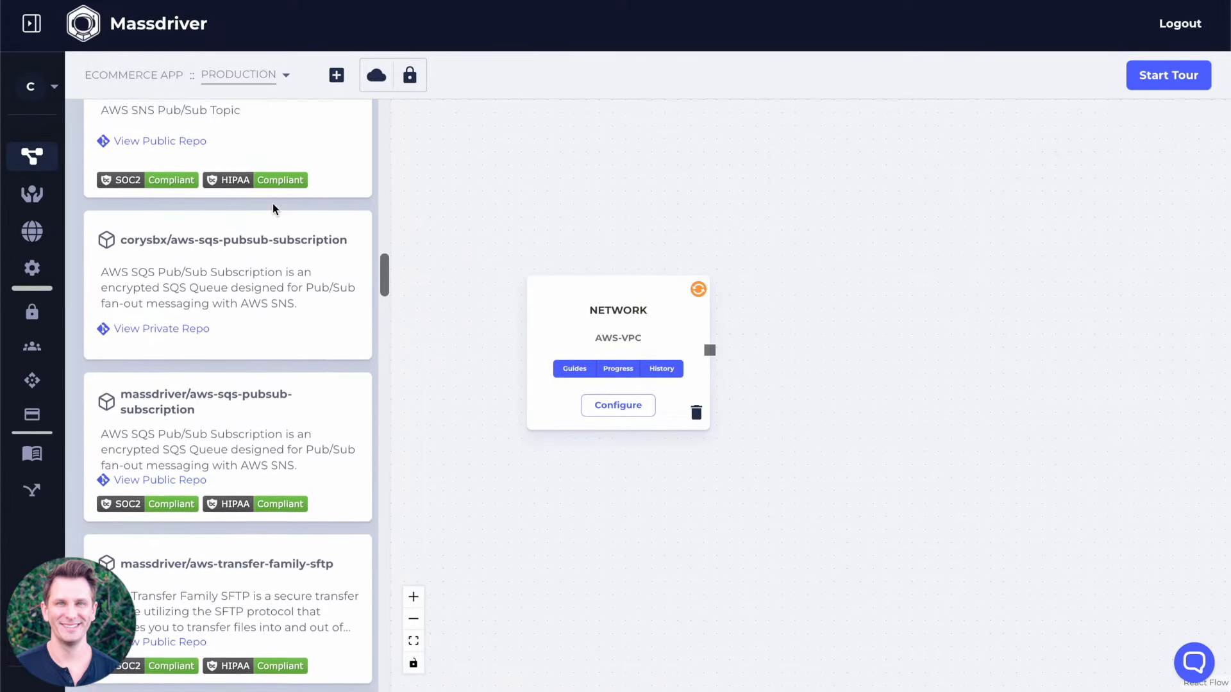
pyautogui.scroll(1, 273, 208)
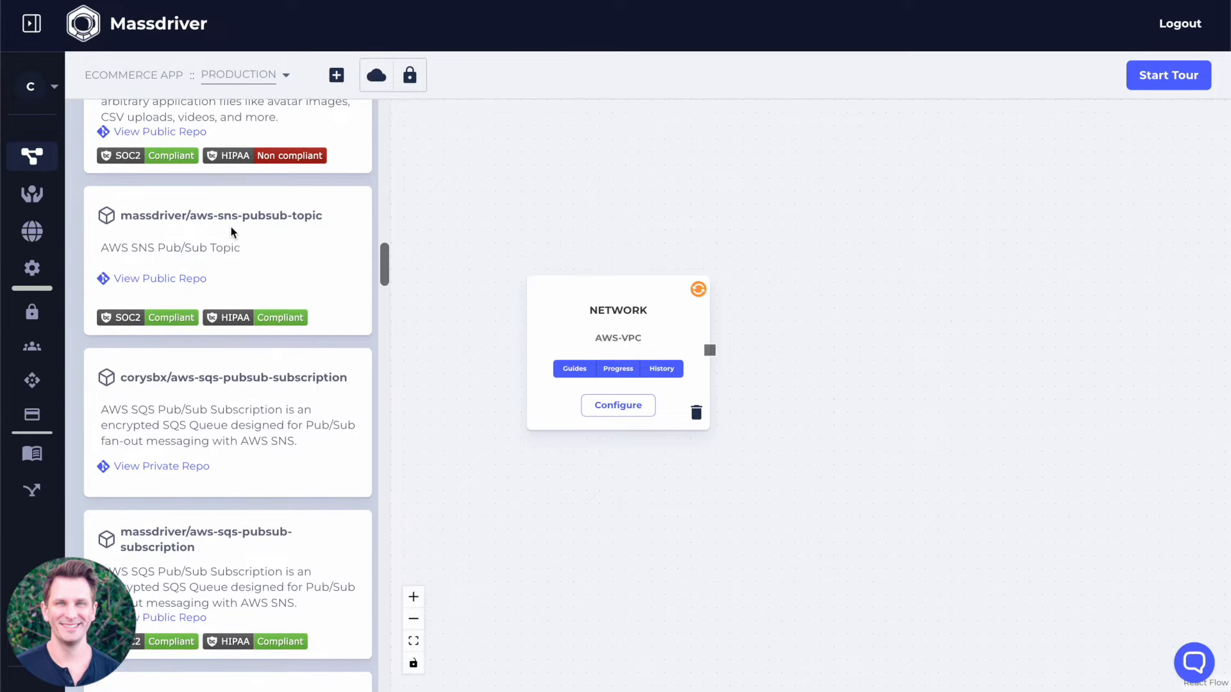
pyautogui.scroll(3, 212, 260)
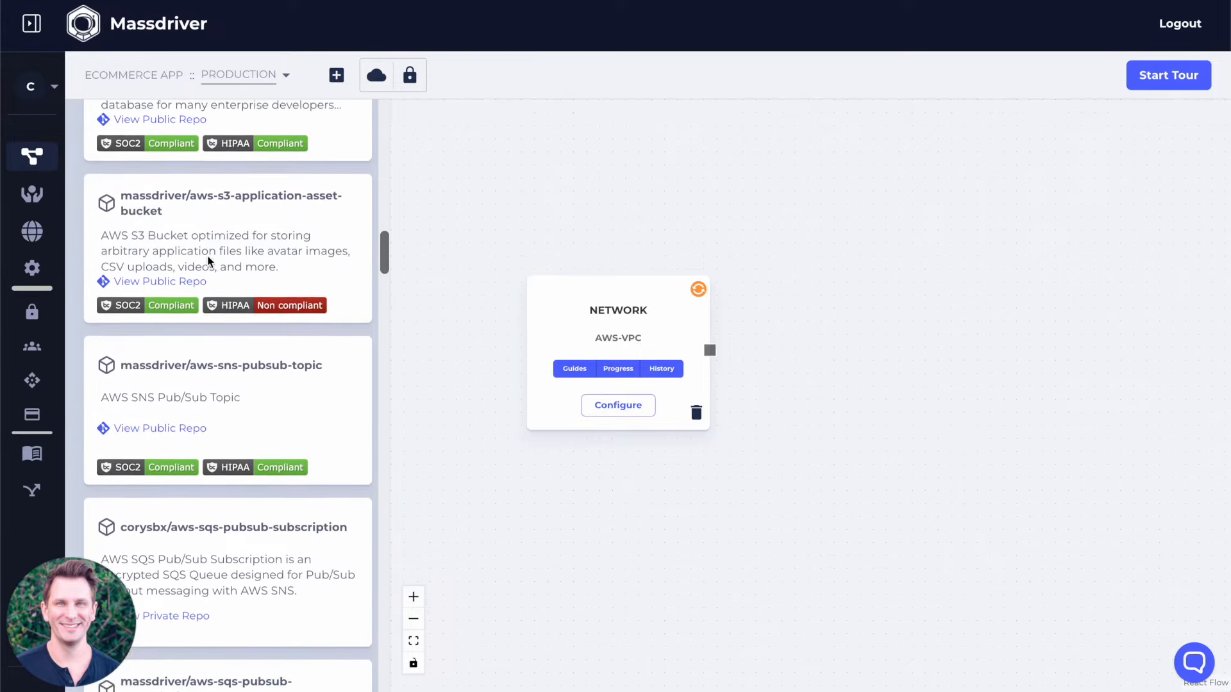
pyautogui.scroll(4, 227, 245)
pyautogui.moveTo(217, 330); pyautogui.dragTo(940, 294)
pyautogui.click(506, 291)
pyautogui.write('Chat DB')
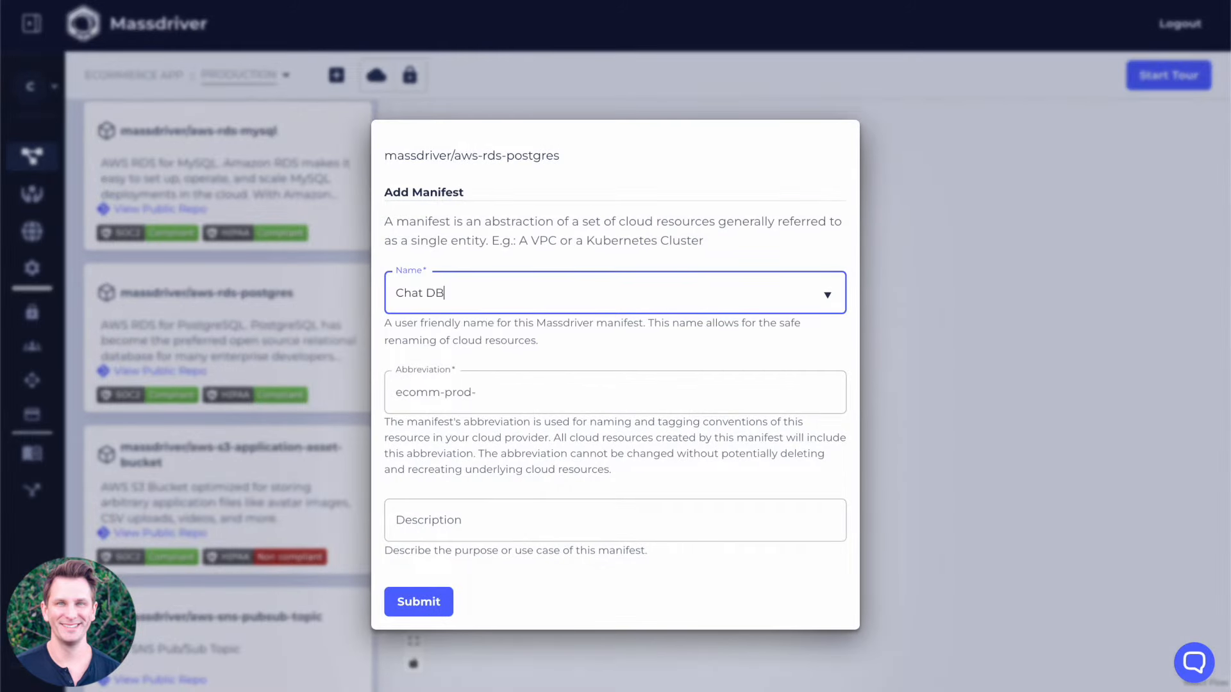
pyautogui.press('Tab')
pyautogui.click(417, 599)
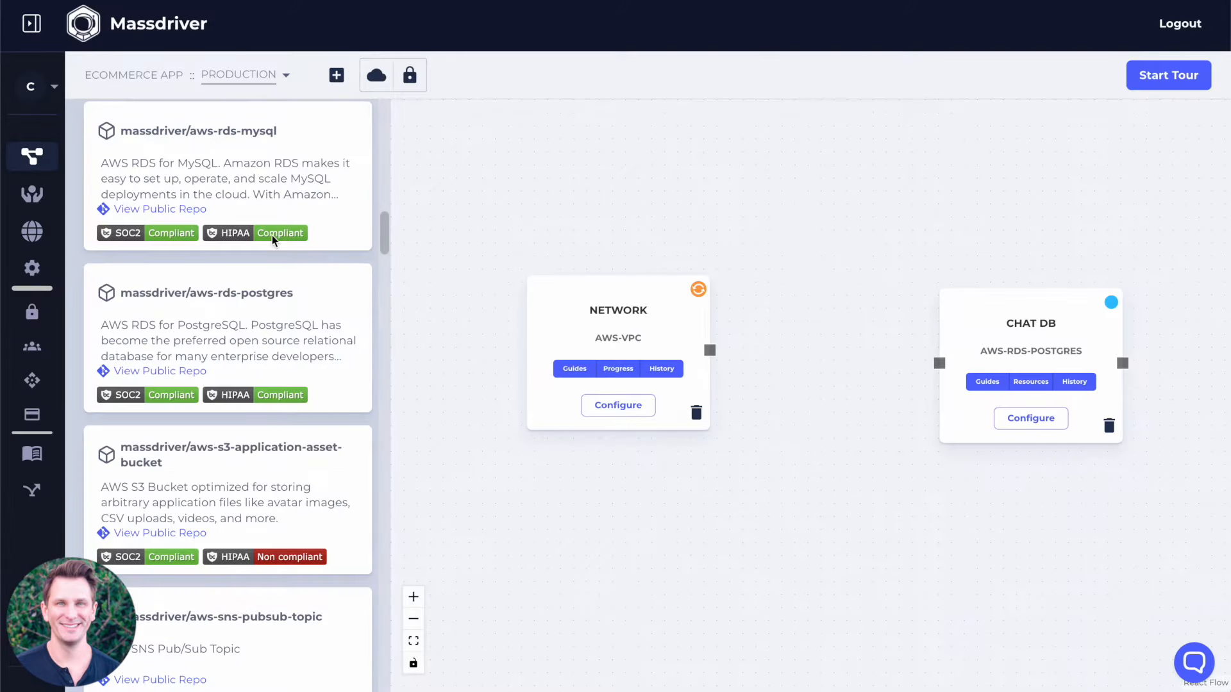
pyautogui.moveTo(710, 350); pyautogui.dragTo(940, 364)
# Add the massdriver/aws-eks-cluster bundle as a manifest named Compute and connect the Network output to it.
pyautogui.scroll(7, 224, 174)
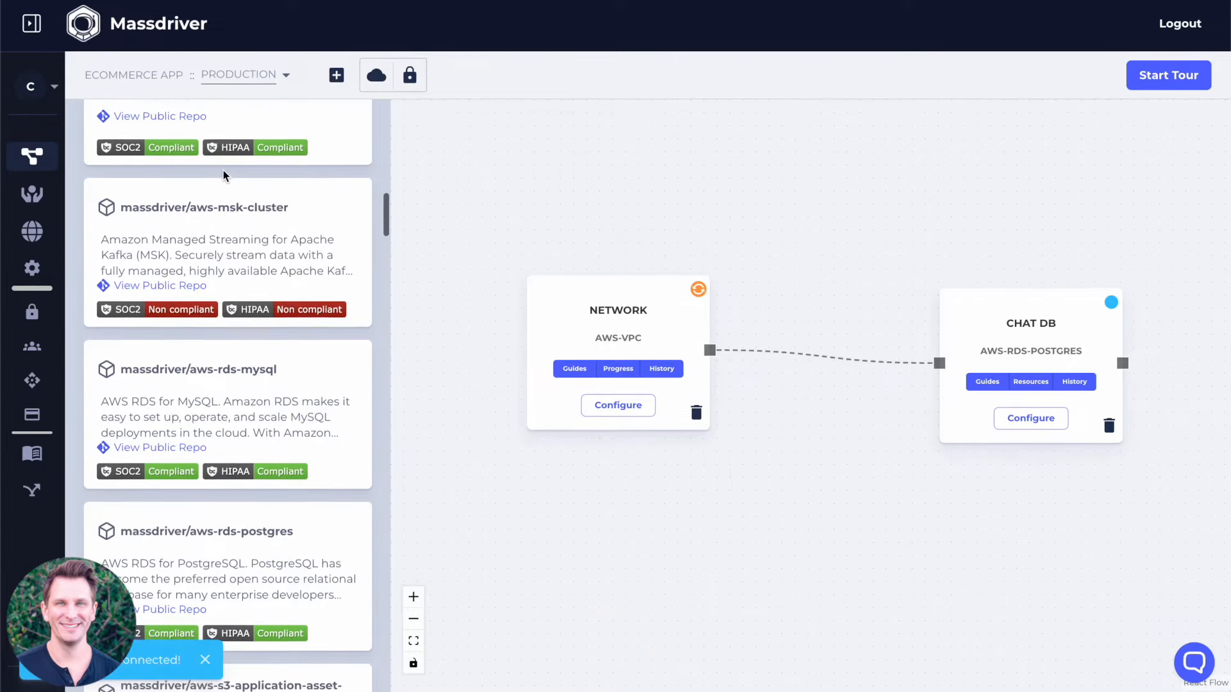
pyautogui.scroll(5, 224, 175)
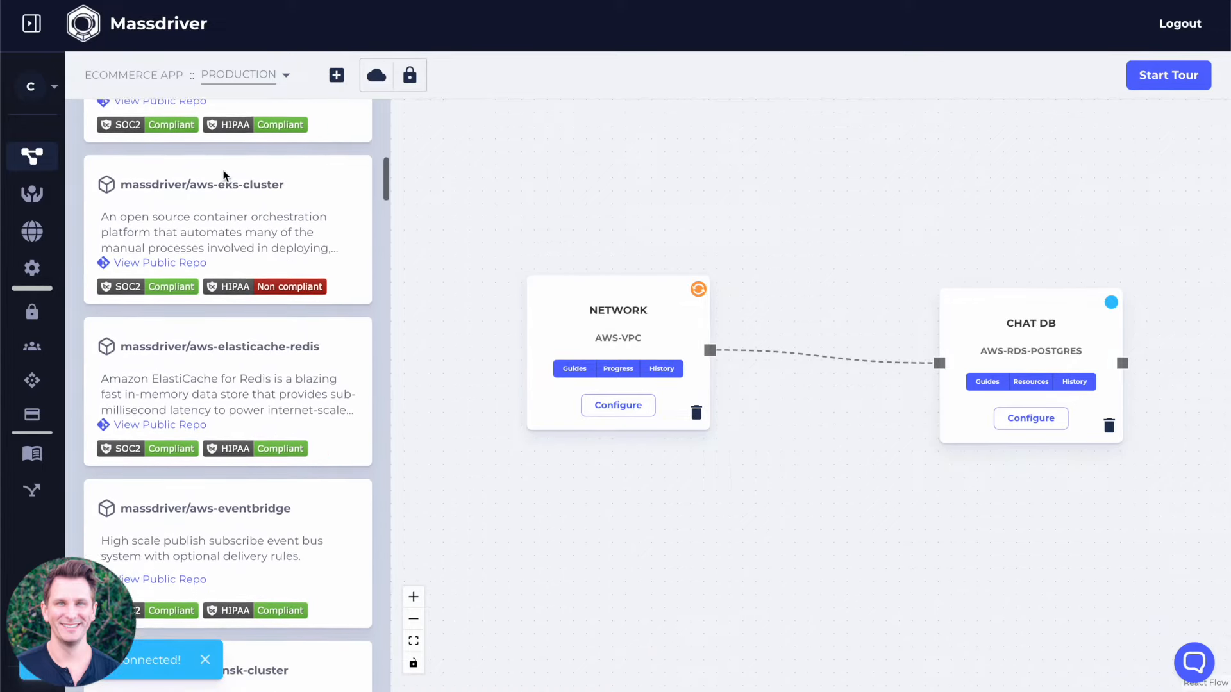
pyautogui.moveTo(221, 243); pyautogui.dragTo(818, 160)
pyautogui.click(485, 295)
pyautogui.write('Compute')
pyautogui.press('Tab')
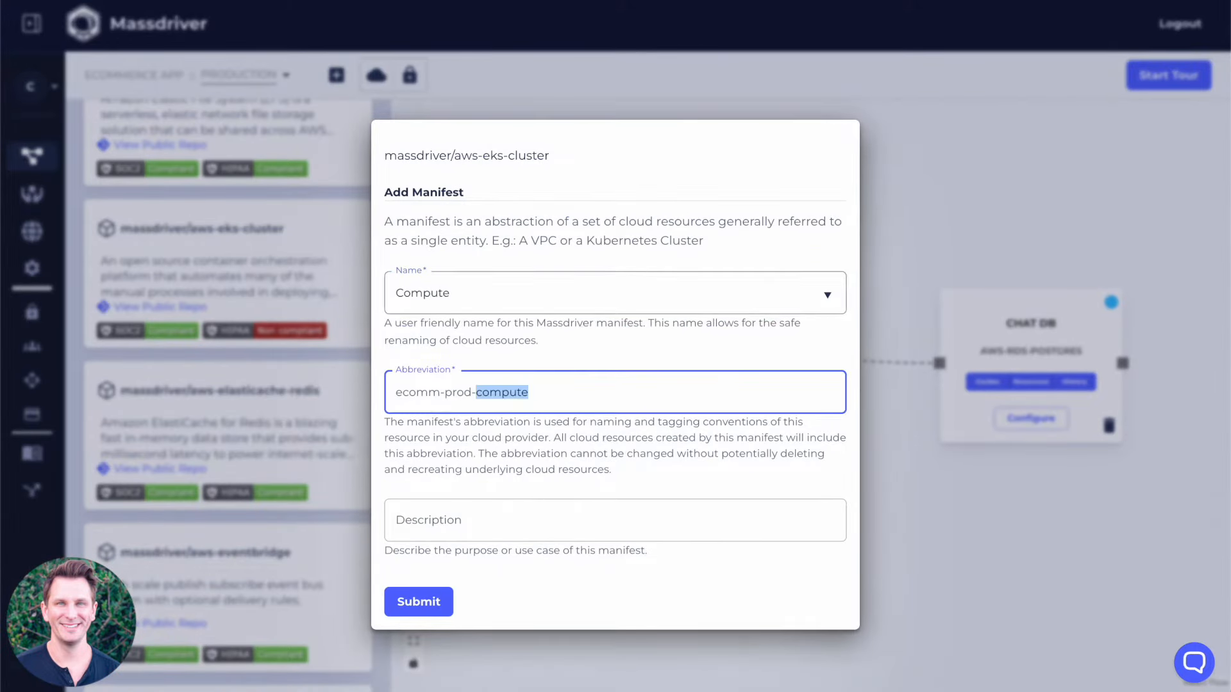
pyautogui.click(417, 603)
pyautogui.moveTo(710, 350); pyautogui.dragTo(953, 211)
# Arrange the Compute card above the Chat DB card in one column and close the bundle list.
pyautogui.moveTo(1007, 179); pyautogui.dragTo(979, 158)
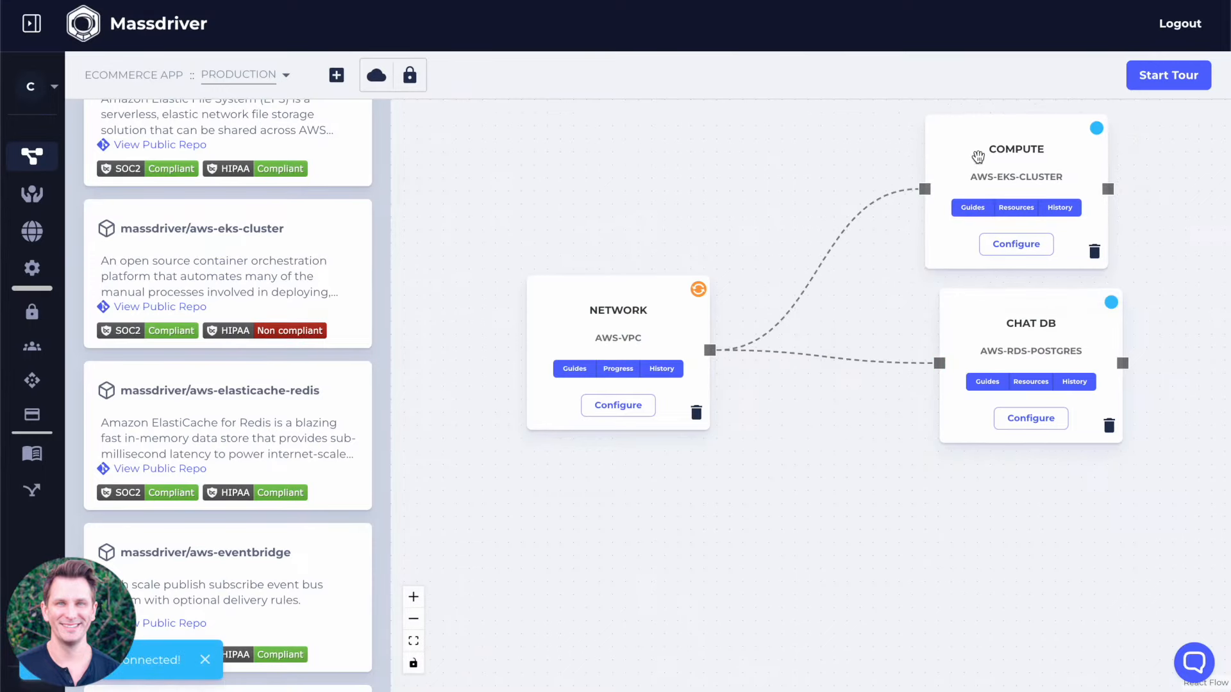
pyautogui.moveTo(1013, 339); pyautogui.dragTo(1003, 334)
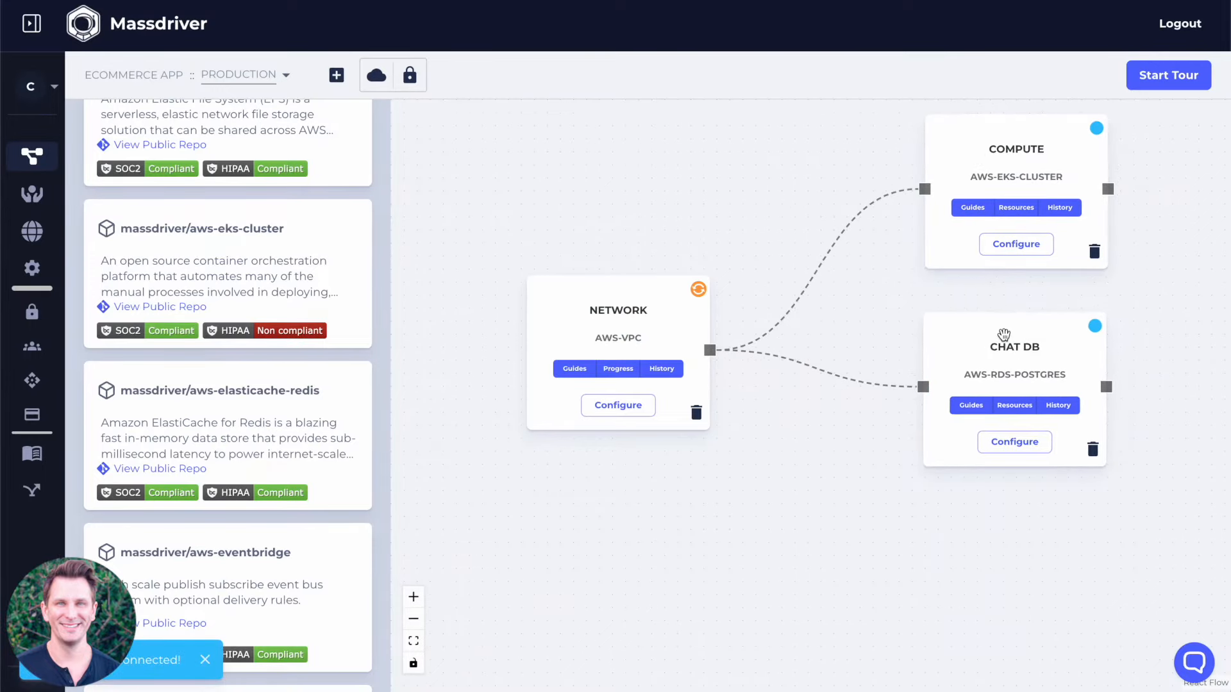
pyautogui.scroll(4, 380, 190)
pyautogui.scroll(6, 379, 189)
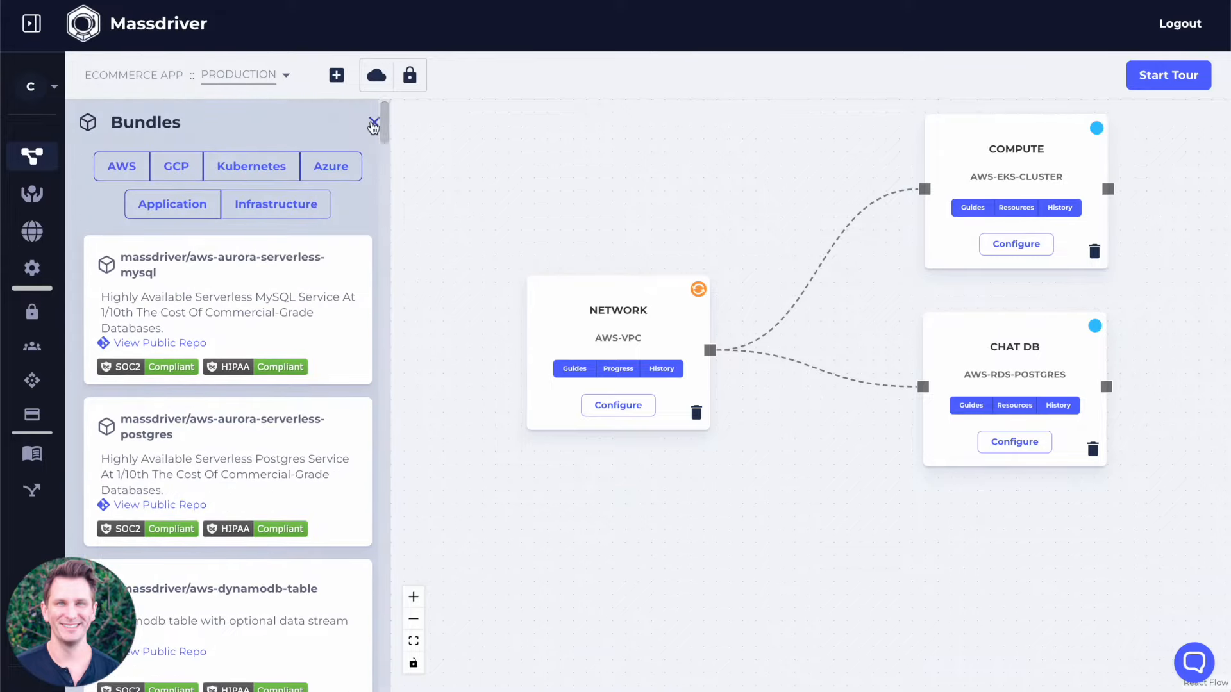
pyautogui.click(372, 125)
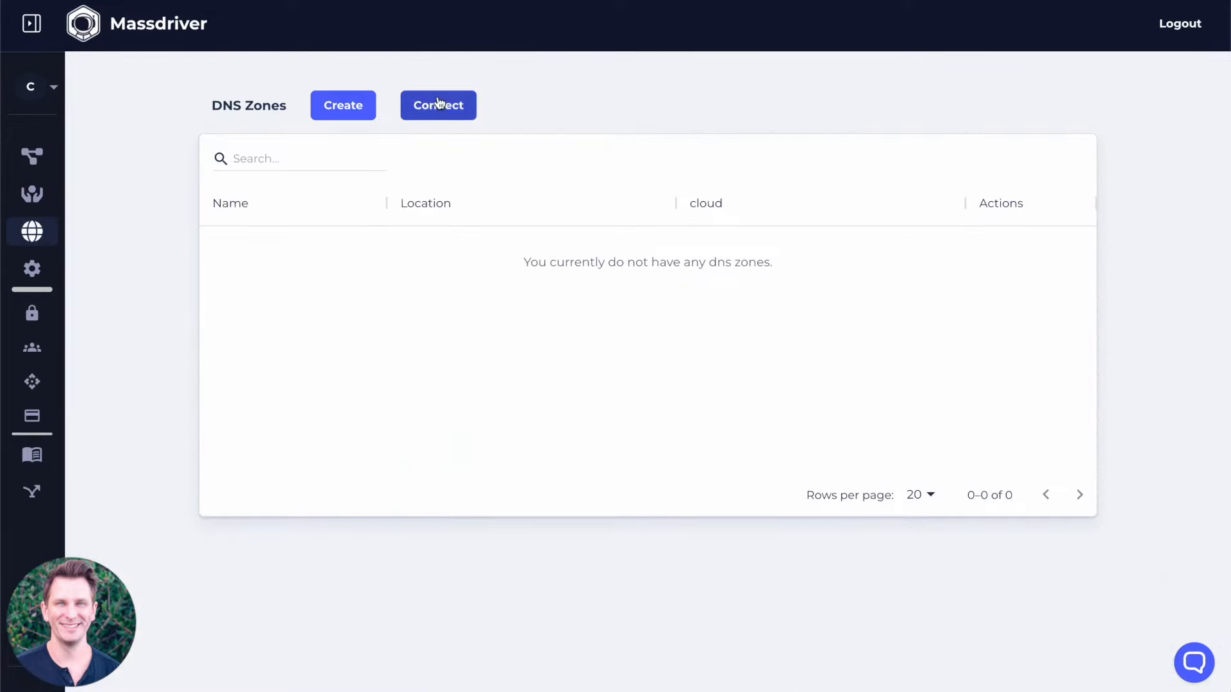
# Connect the AWS Route 53 DNS zone mdawssbx.com. using the cloud credential and the us-west-1 location.
pyautogui.click(438, 105)
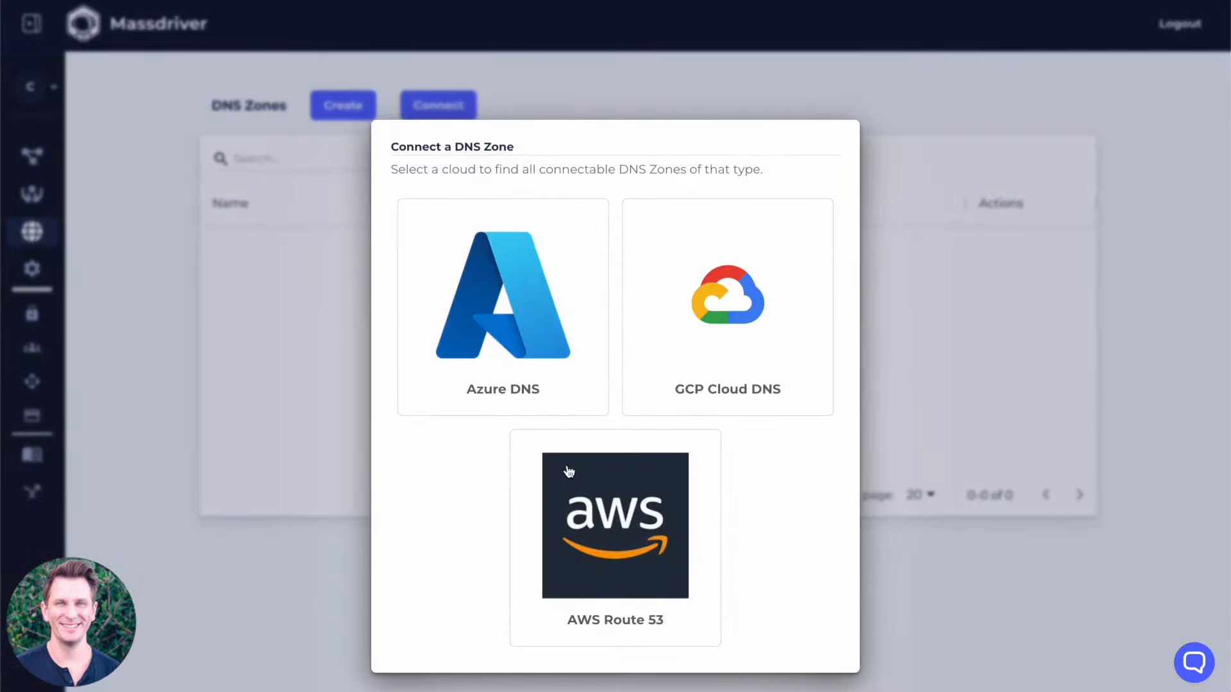
pyautogui.click(568, 496)
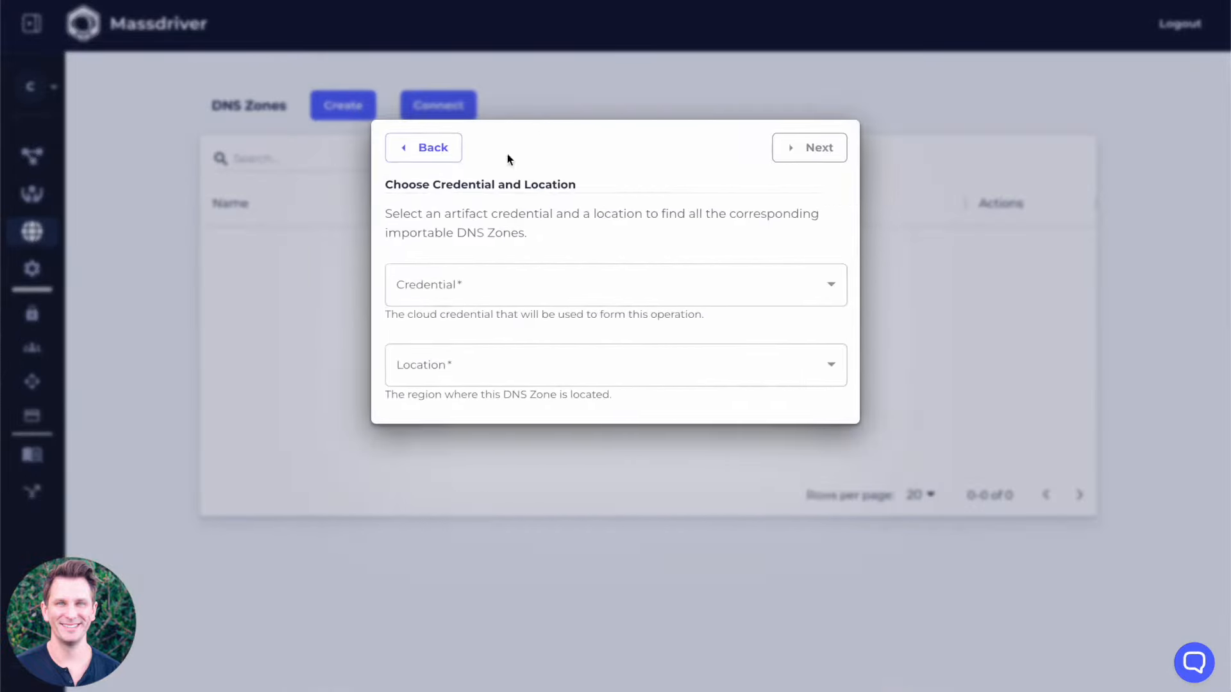
pyautogui.click(493, 289)
pyautogui.click(449, 331)
pyautogui.click(506, 364)
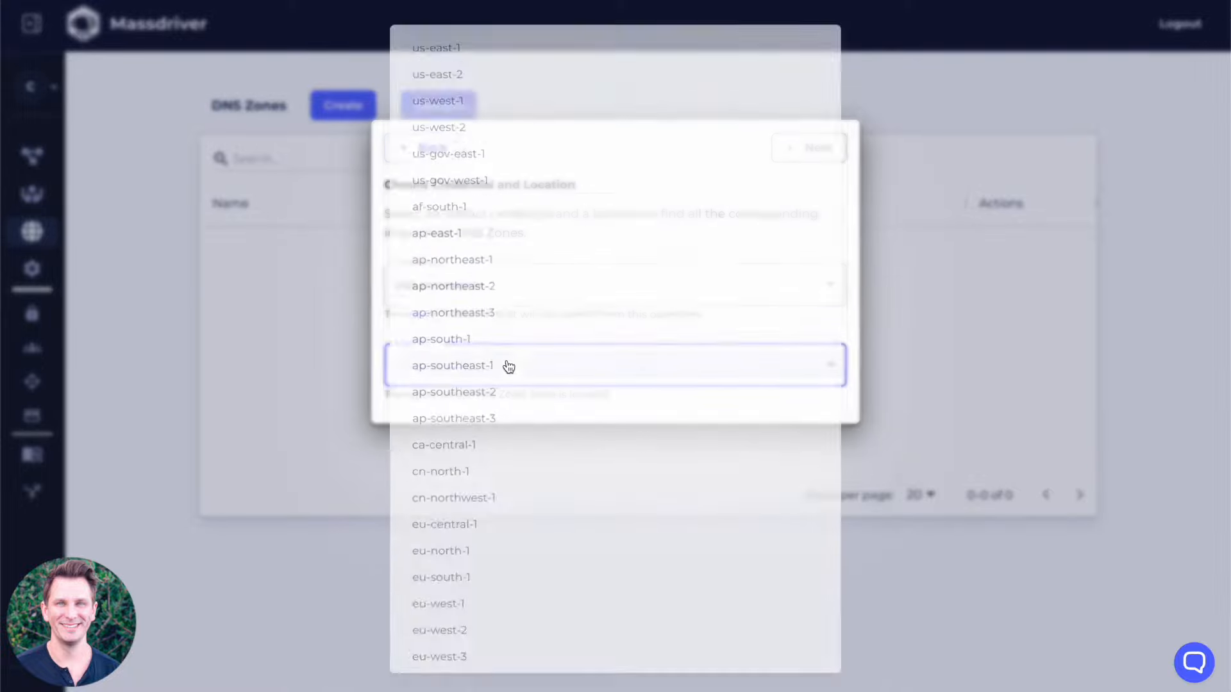
pyautogui.click(474, 87)
pyautogui.click(833, 145)
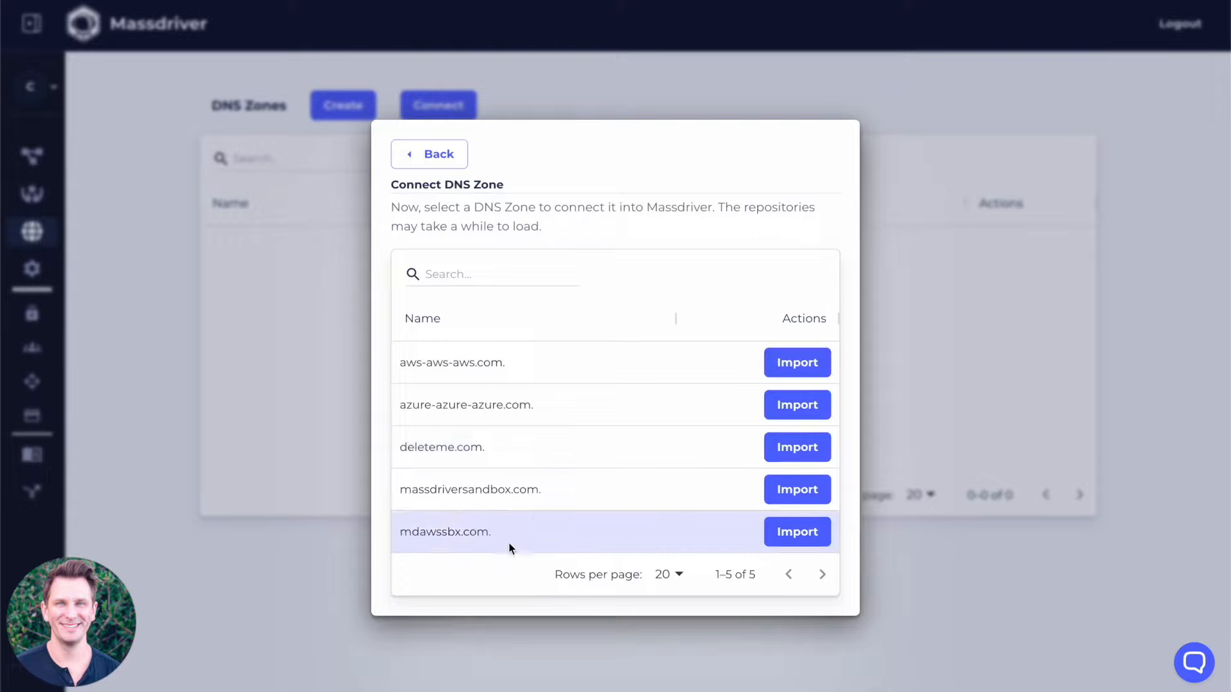
pyautogui.click(813, 544)
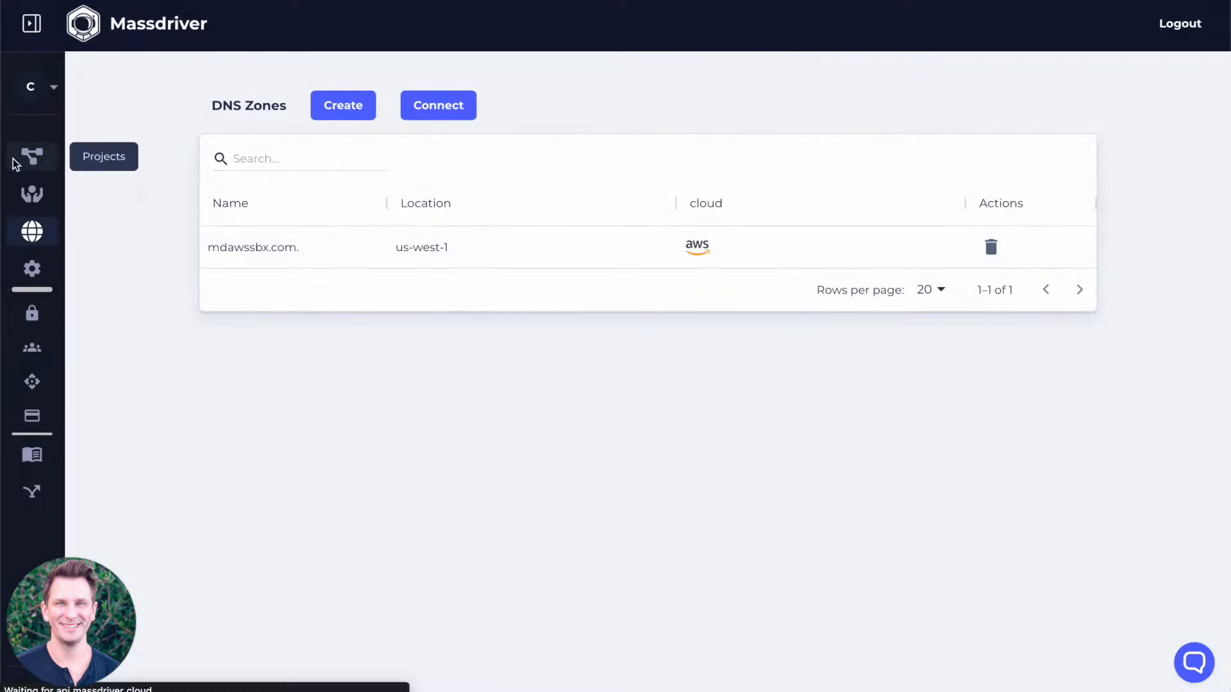
# Return to the Ecommerce App project and deploy the Compute cluster with ingress enabled and the Route53 hosted zone mdawssbx.com.
pyautogui.click(32, 156)
pyautogui.click(142, 247)
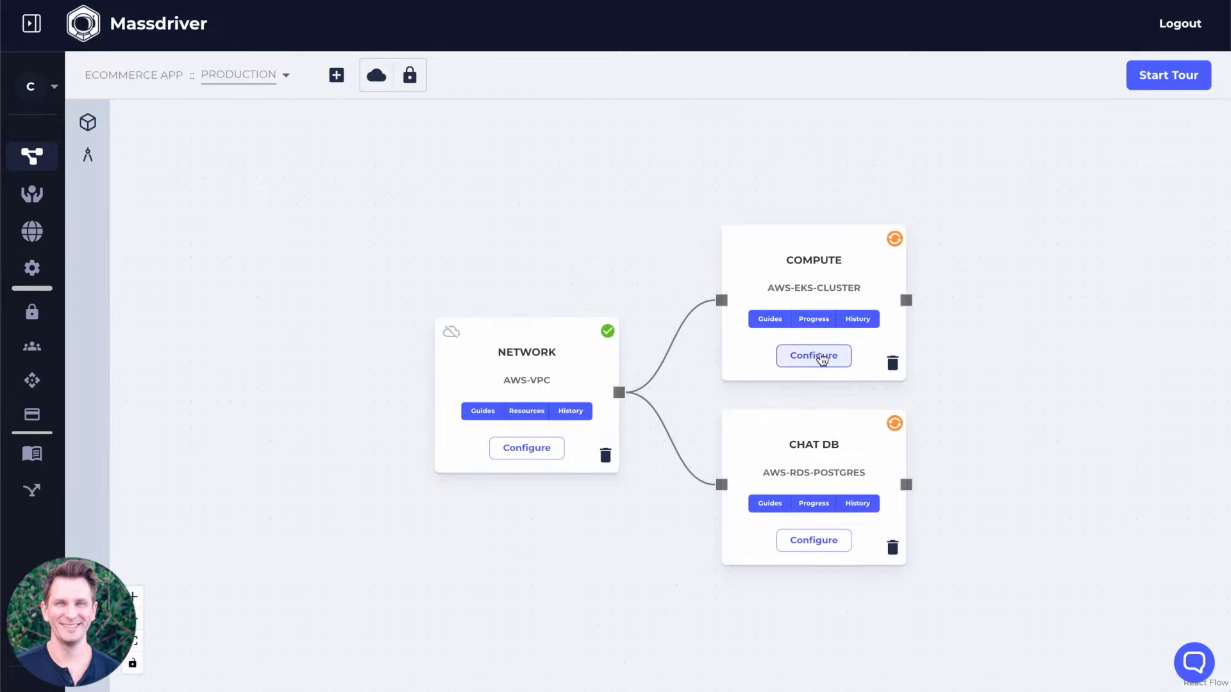
pyautogui.click(815, 356)
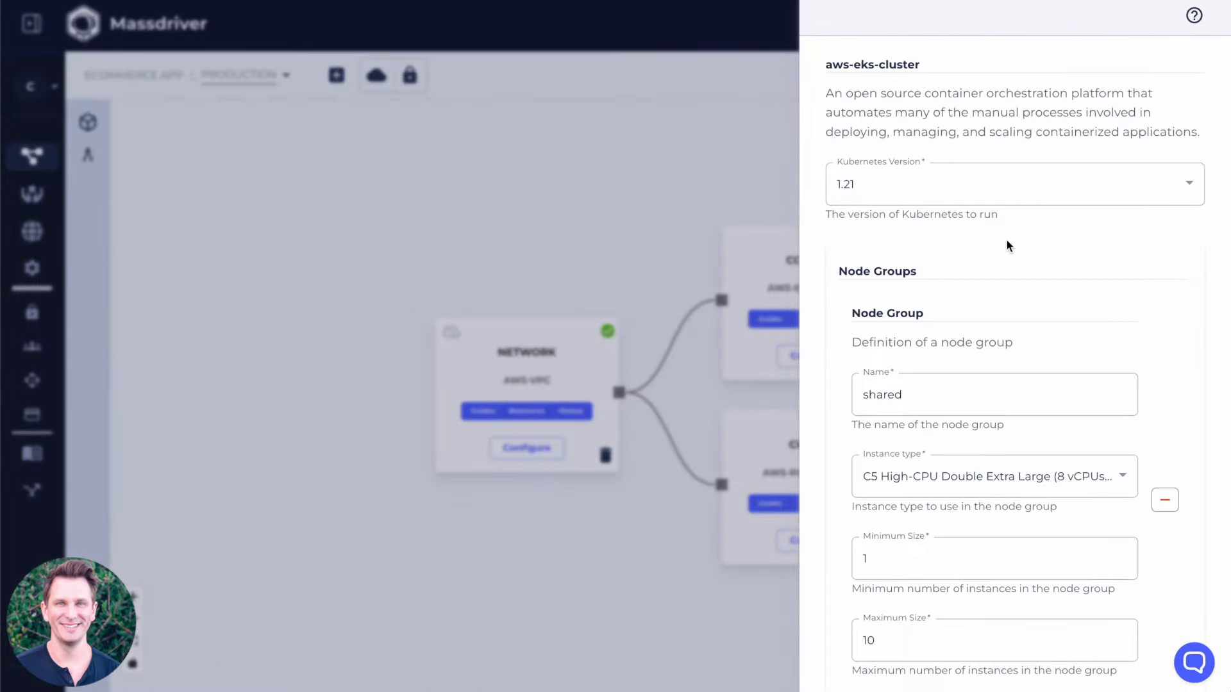
pyautogui.scroll(-10, 1006, 240)
pyautogui.click(833, 116)
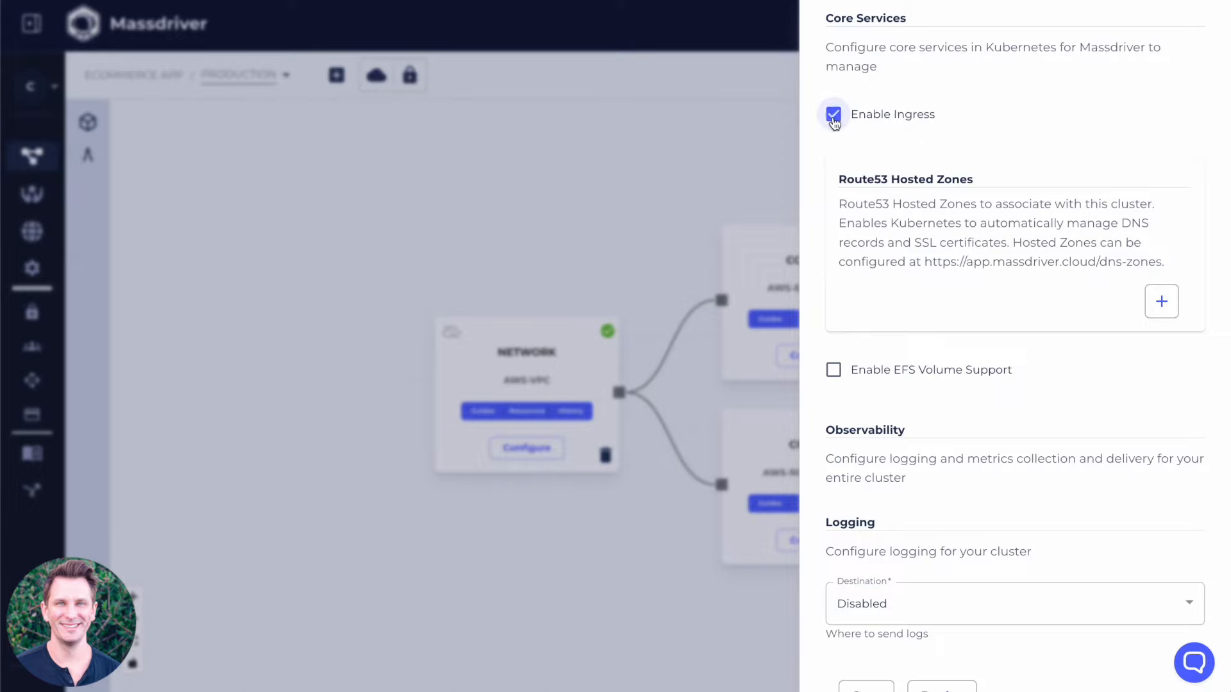
pyautogui.click(1162, 302)
pyautogui.click(1066, 301)
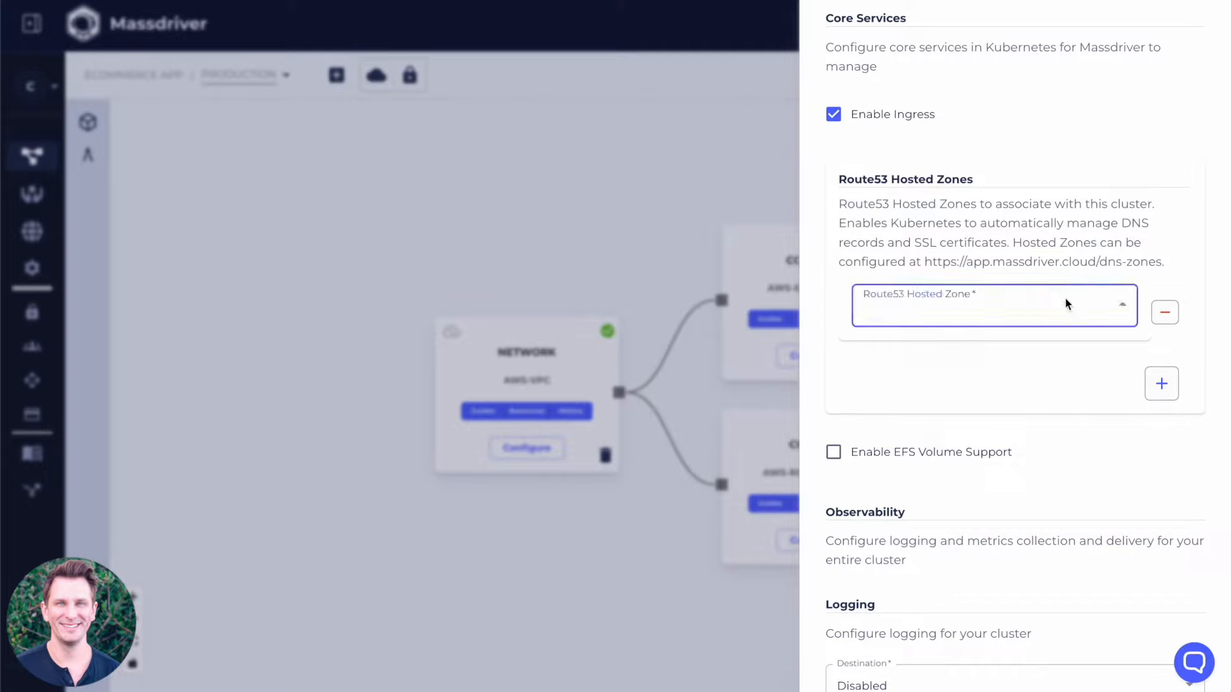
pyautogui.click(935, 354)
pyautogui.scroll(-2, 1019, 410)
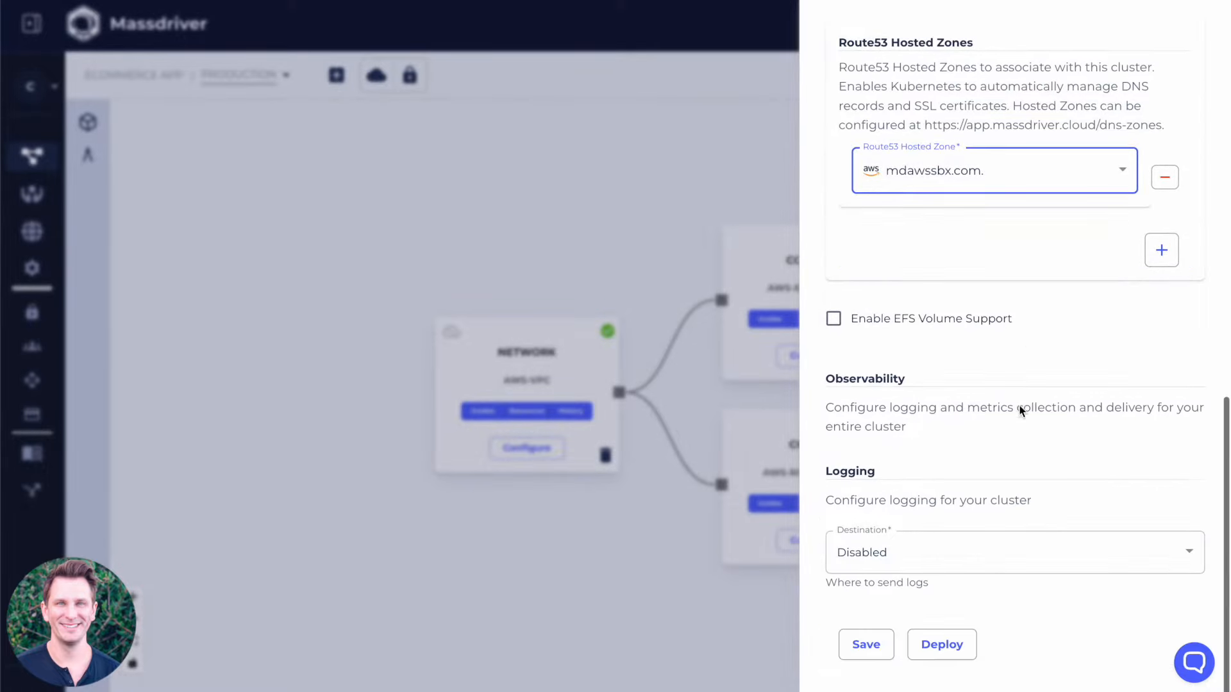
pyautogui.click(955, 652)
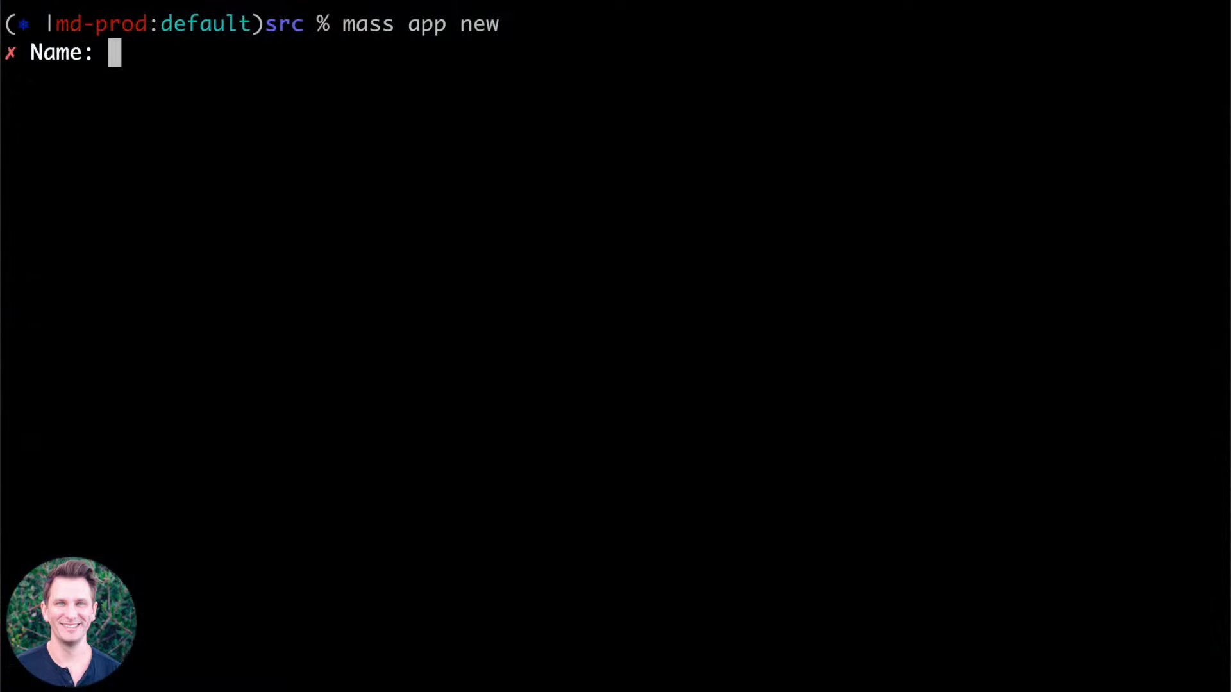
# Switch to the terminal, start a new application with mass app new, and name it phoenix-chat-example.
pyautogui.write('phoneix')
pyautogui.press('BackSpace')
pyautogui.press('BackSpace')
pyautogui.press('BackSpace')
pyautogui.press('BackSpace')
pyautogui.write('enix-chat-example')
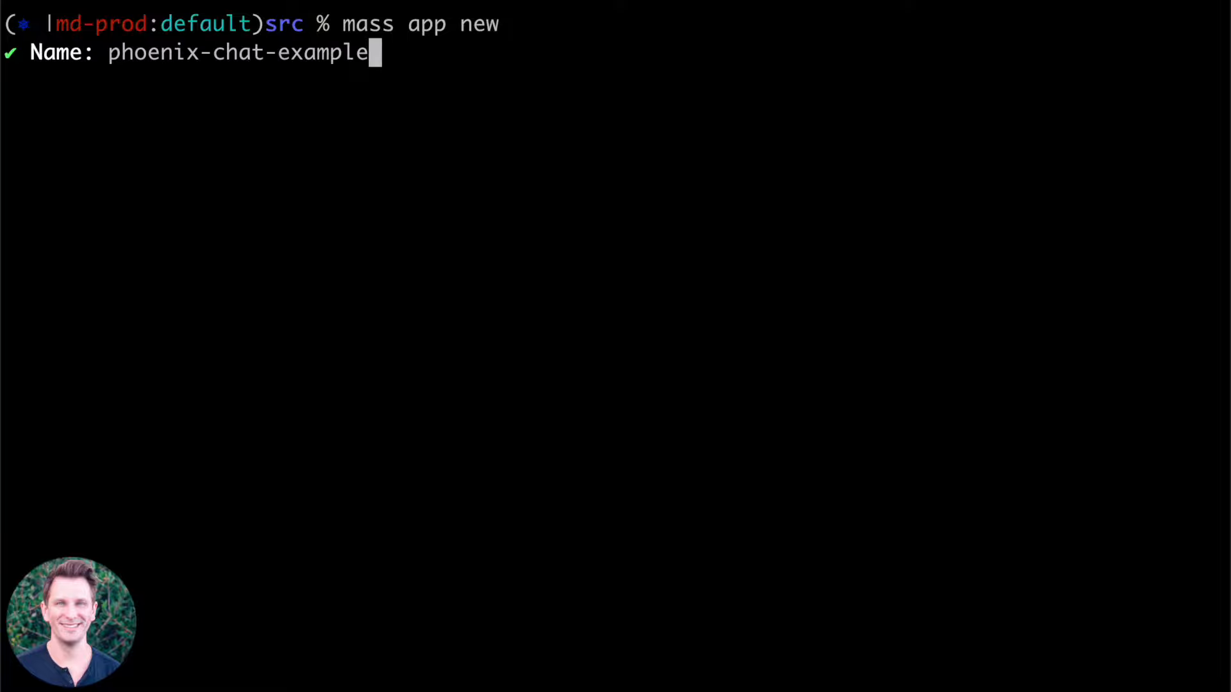
pyautogui.press('Return')
# Give the new application the description "Phoenix chat example".
pyautogui.write('Phoenix Chat')
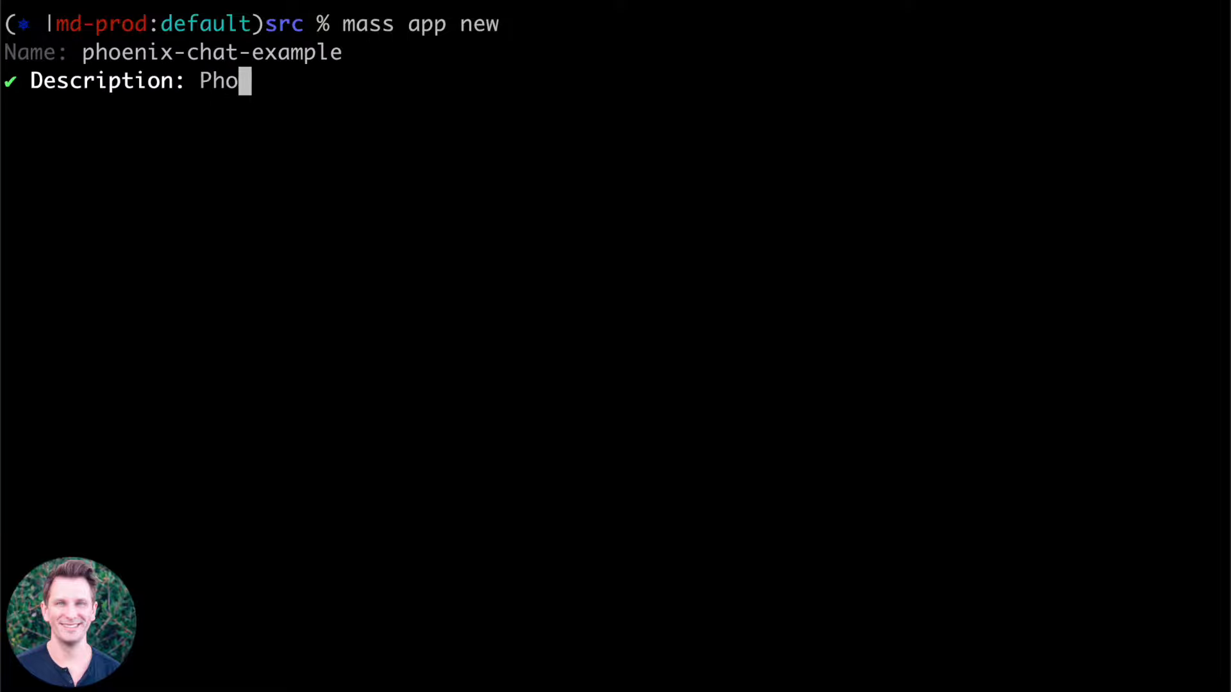
pyautogui.press('BackSpace')
pyautogui.press('BackSpace')
pyautogui.press('BackSpace')
pyautogui.press('BackSpace')
pyautogui.write('chat example')
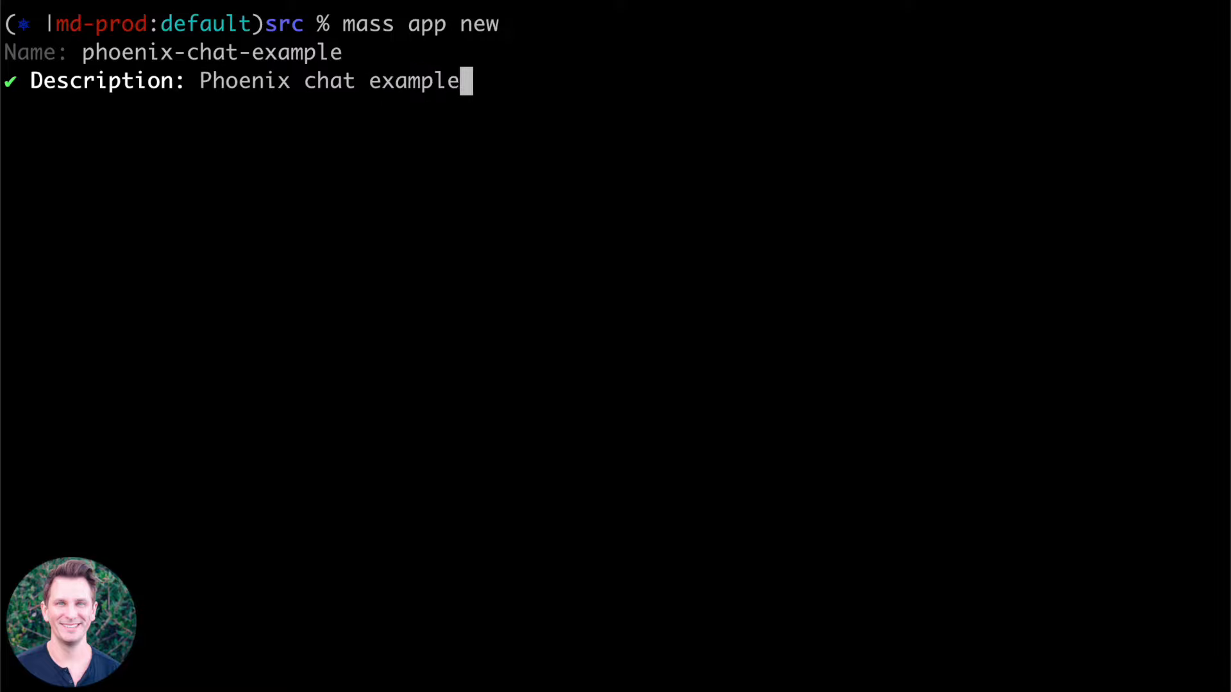
pyautogui.press('Return')
# Choose kubernetes-deployment as the template for the new application.
pyautogui.press('Down')
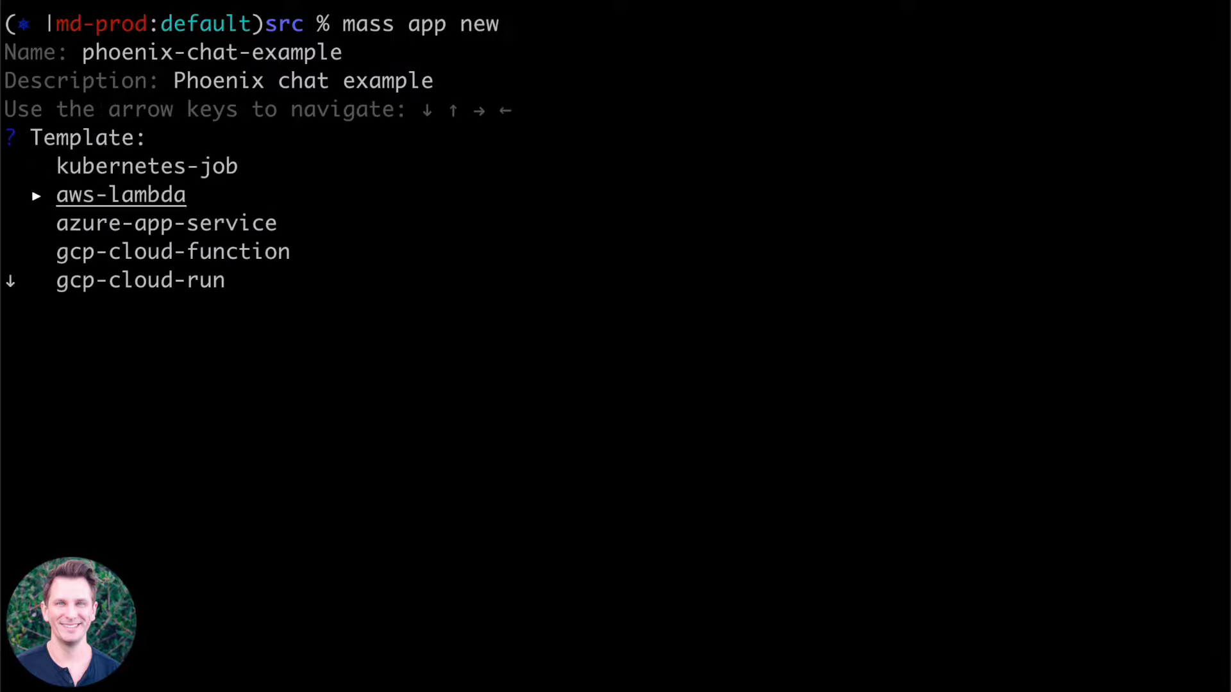
pyautogui.press('Down')
pyautogui.press('Down')
pyautogui.press('Down')
pyautogui.press('Down')
pyautogui.press('Down')
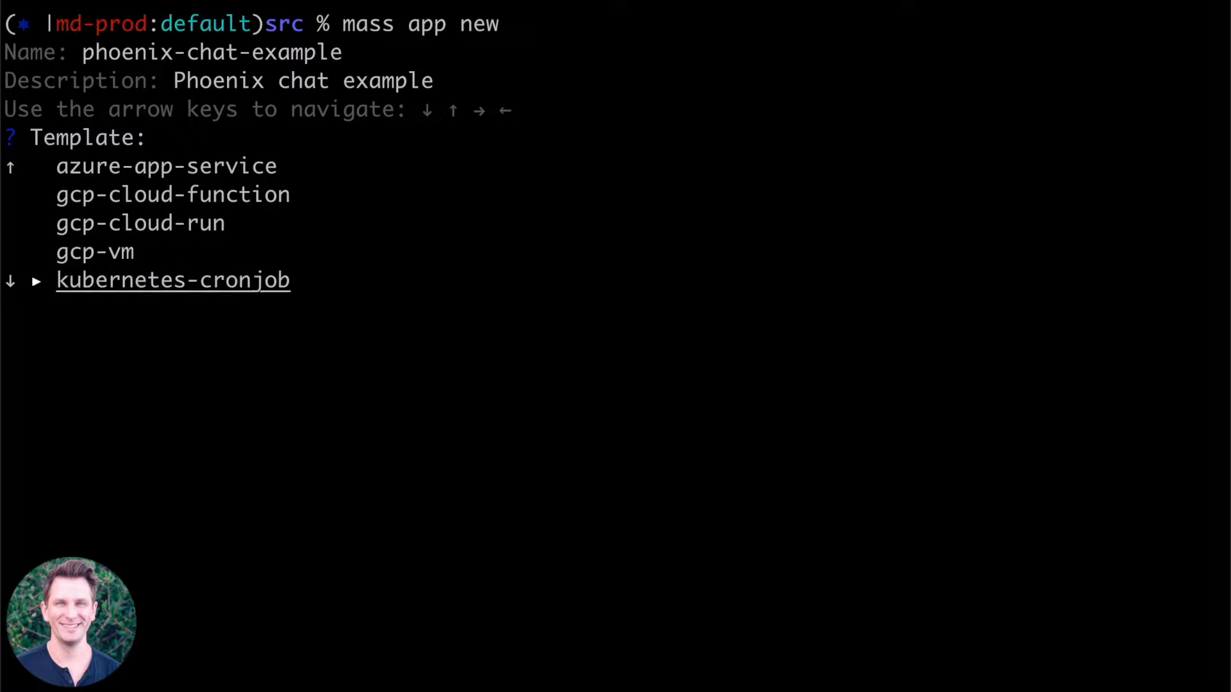
pyautogui.press('Down')
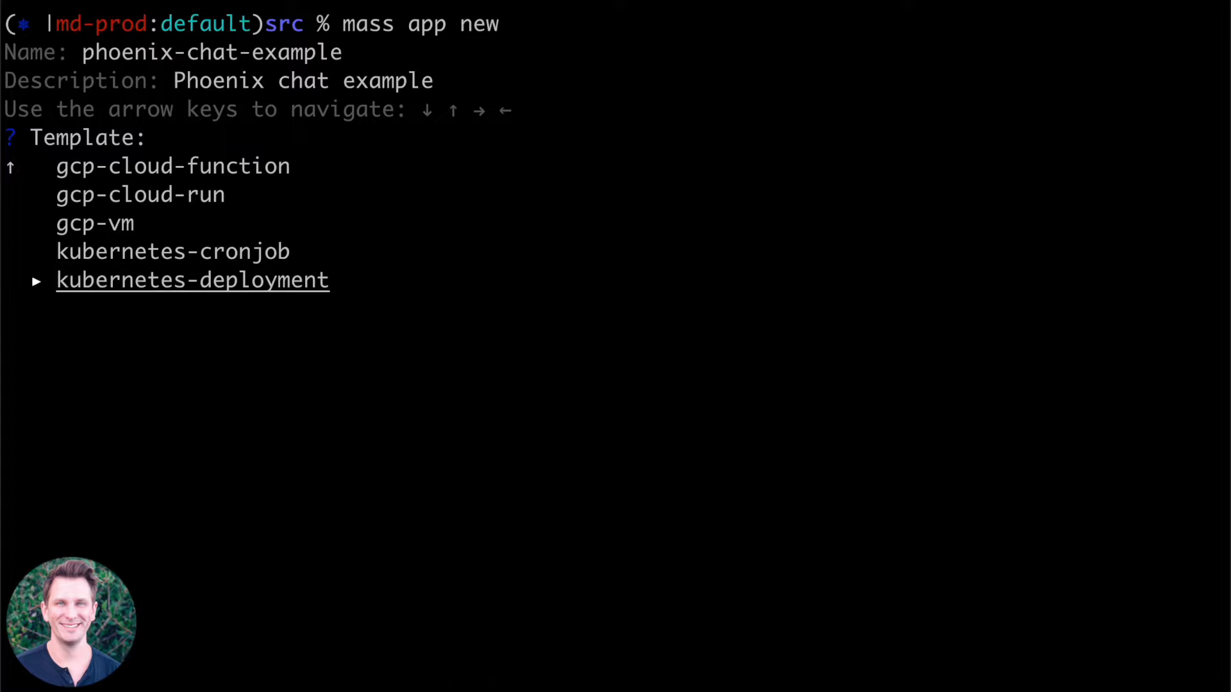
pyautogui.press('Return')
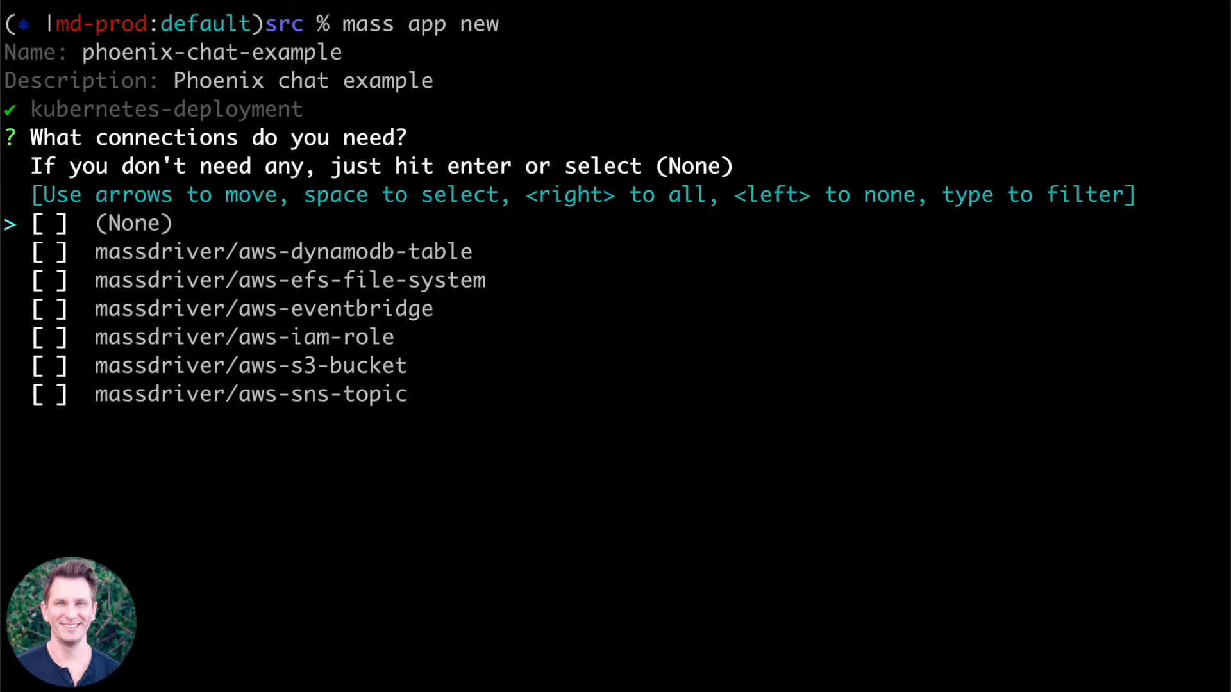
# Filter the connections for "pos" and add massdriver/postgresql-authentication as the application's only connection.
pyautogui.write('pos')
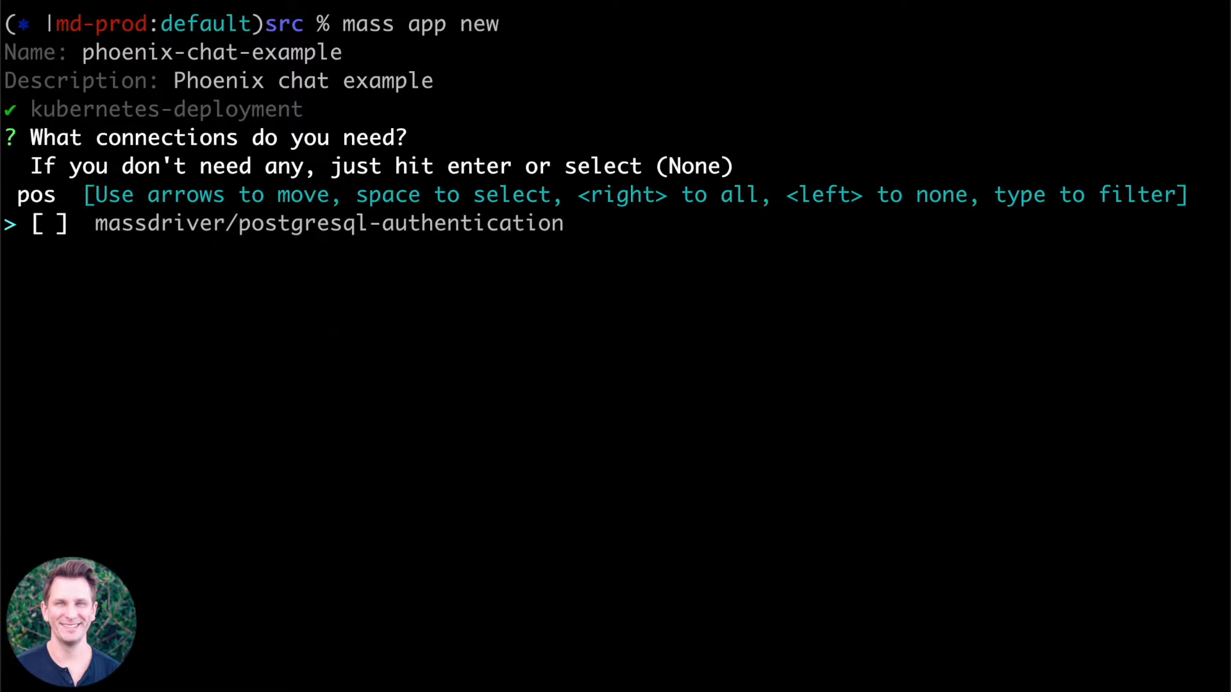
pyautogui.press('BackSpace')
pyautogui.press('BackSpace')
pyautogui.press('BackSpace')
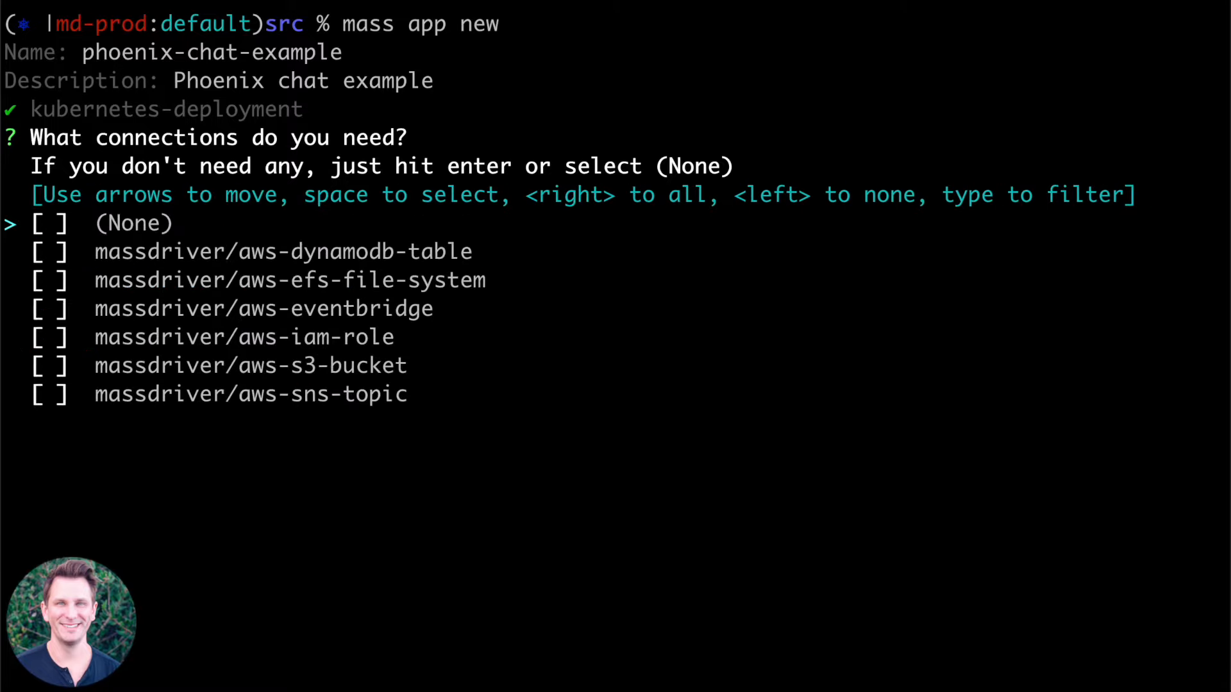
pyautogui.press('Return')
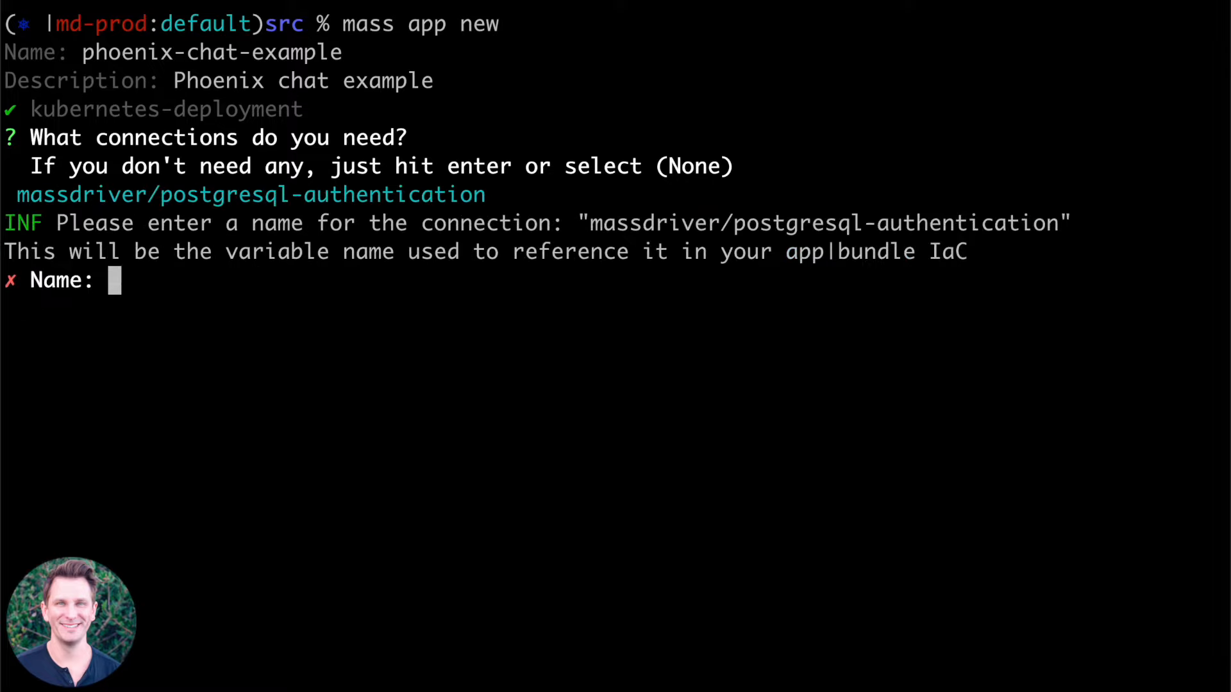
# Name the PostgreSQL connection postgres and generate the application in the phoenix-chat-example output directory.
pyautogui.write('postgres')
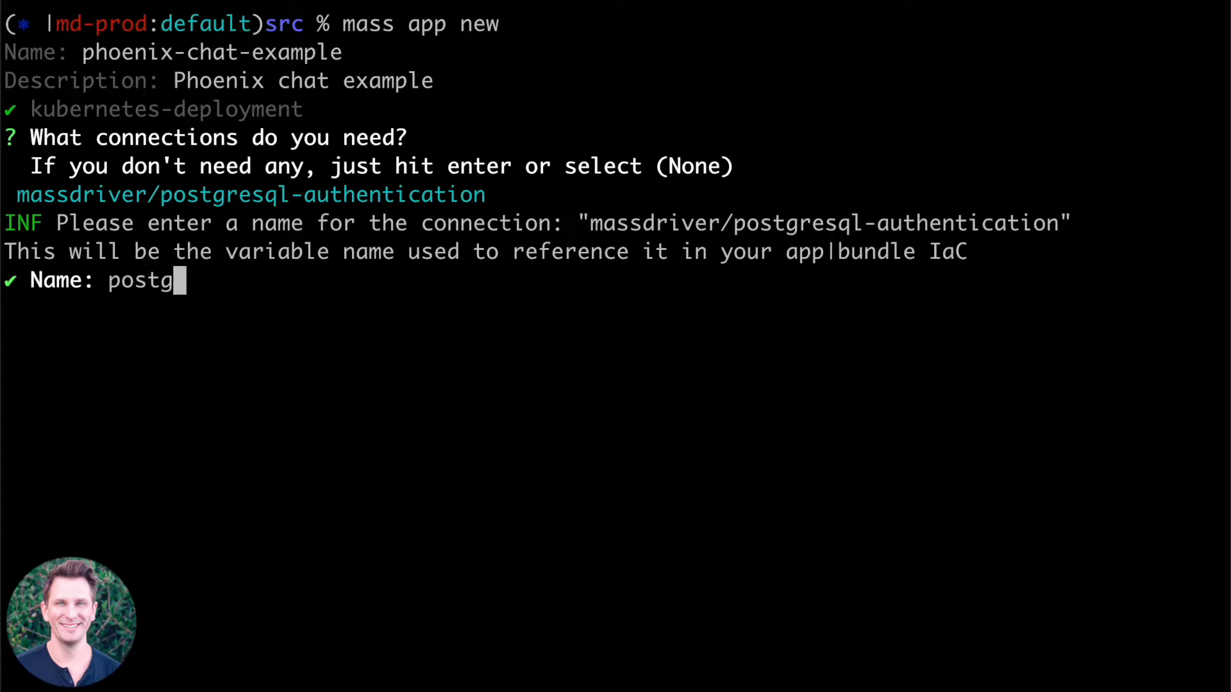
pyautogui.press('Return')
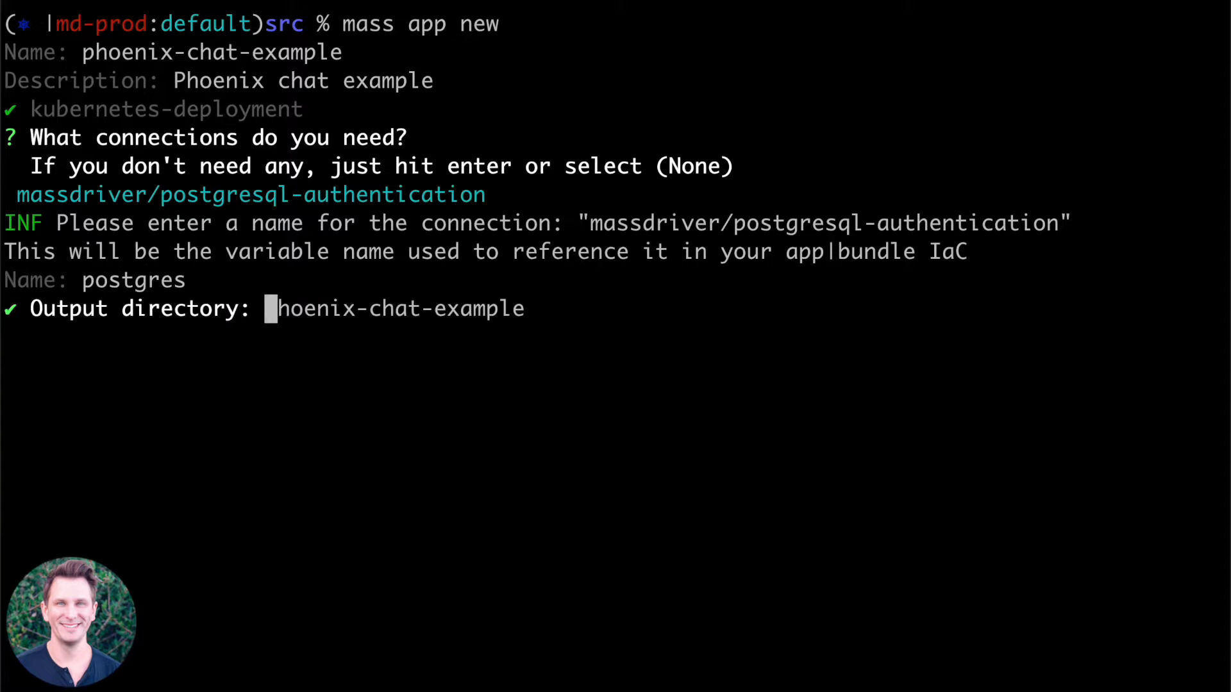
pyautogui.press('Return')
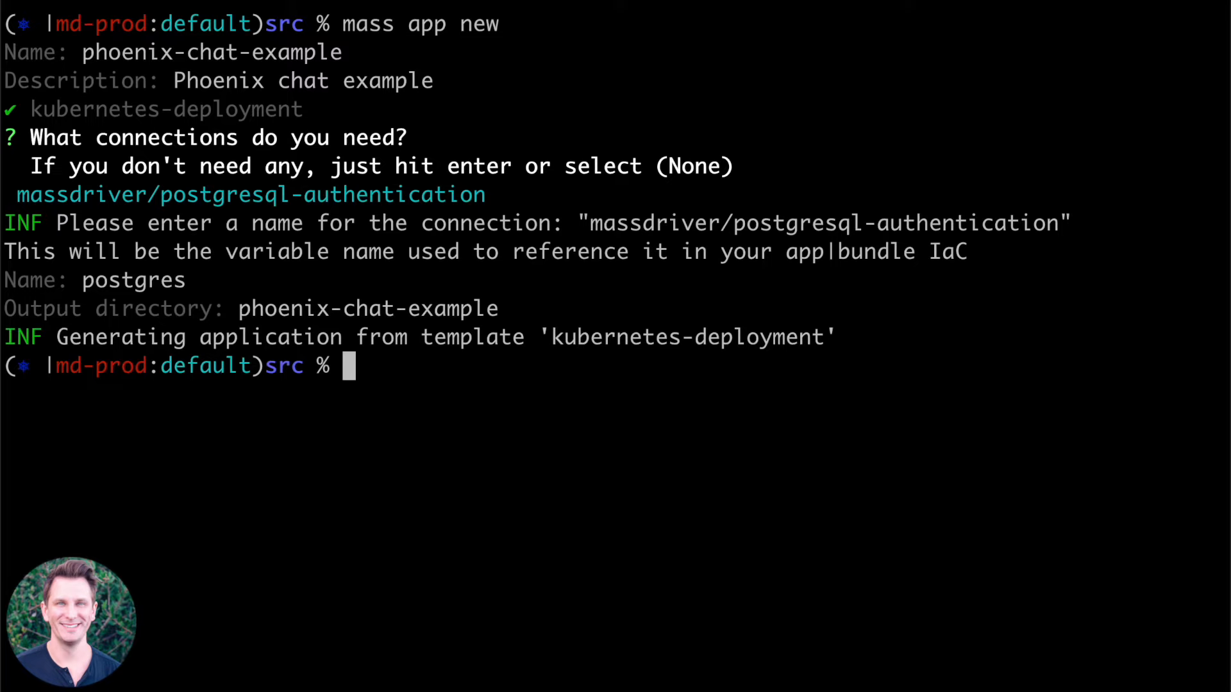
# Change into the phoenix-chat-example directory and list its files.
pyautogui.write('cd p')
pyautogui.press('Tab')
pyautogui.press('Return')
pyautogui.write('ls')
pyautogui.press('Return')
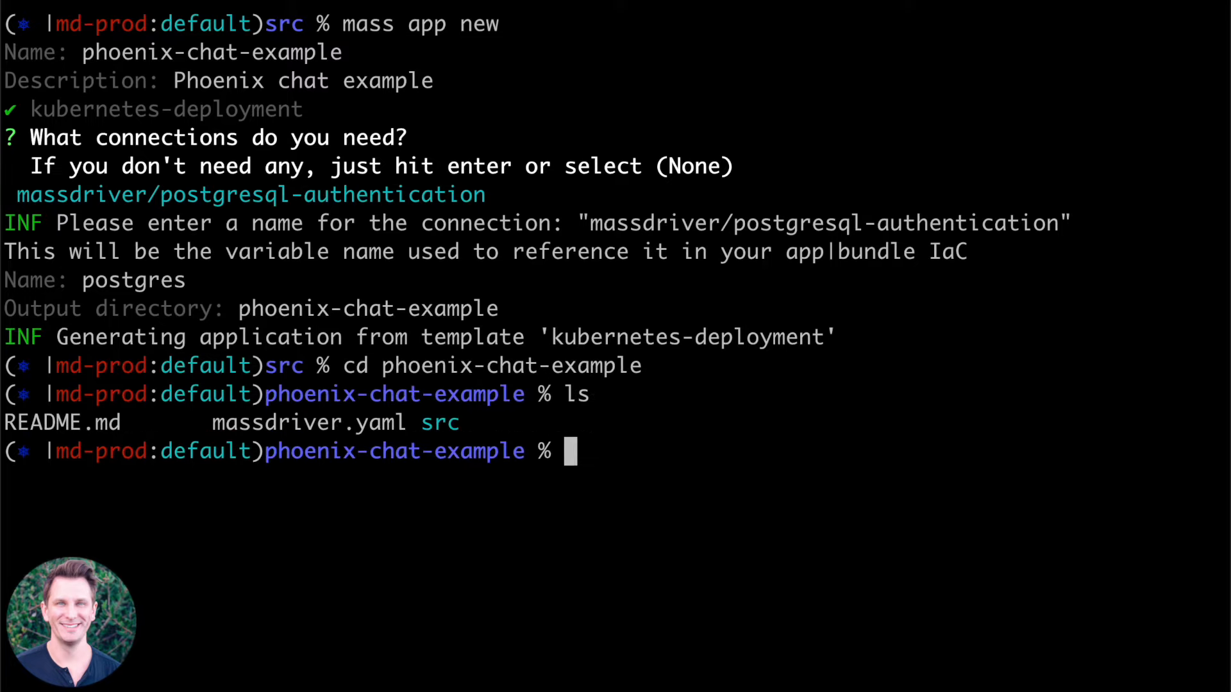
# Open the current directory in a new VS Code window with code -n.
pyautogui.write('coe -n')
pyautogui.press('BackSpace')
pyautogui.press('BackSpace')
pyautogui.press('BackSpace')
pyautogui.press('BackSpace')
pyautogui.write('de -')
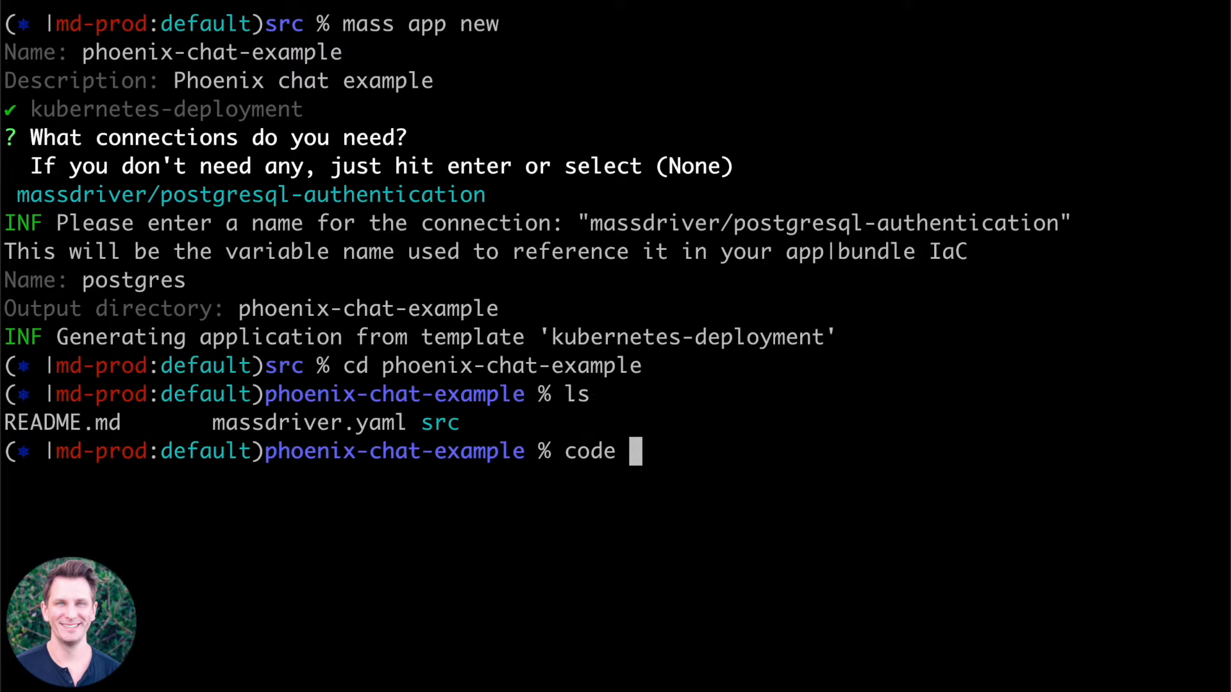
pyautogui.write('n .')
pyautogui.press('Return')
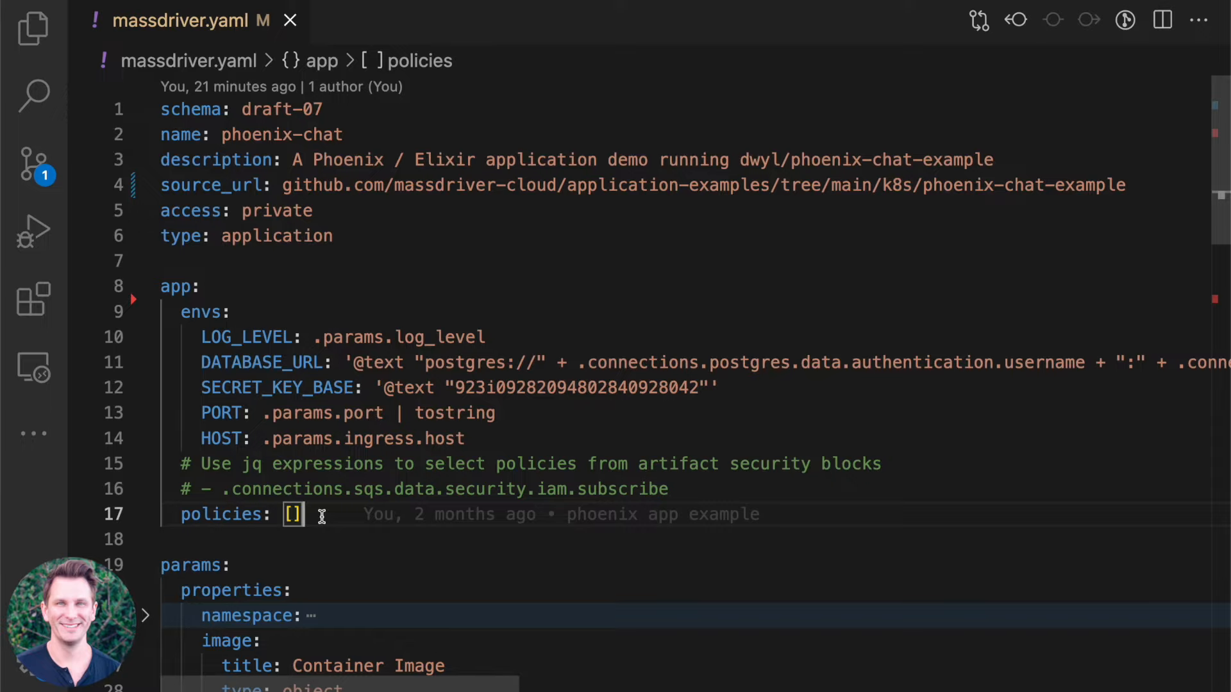
# In massdriver.yaml, add a log_level property below namespace in the params properties.
pyautogui.scroll(-5, 302, 449)
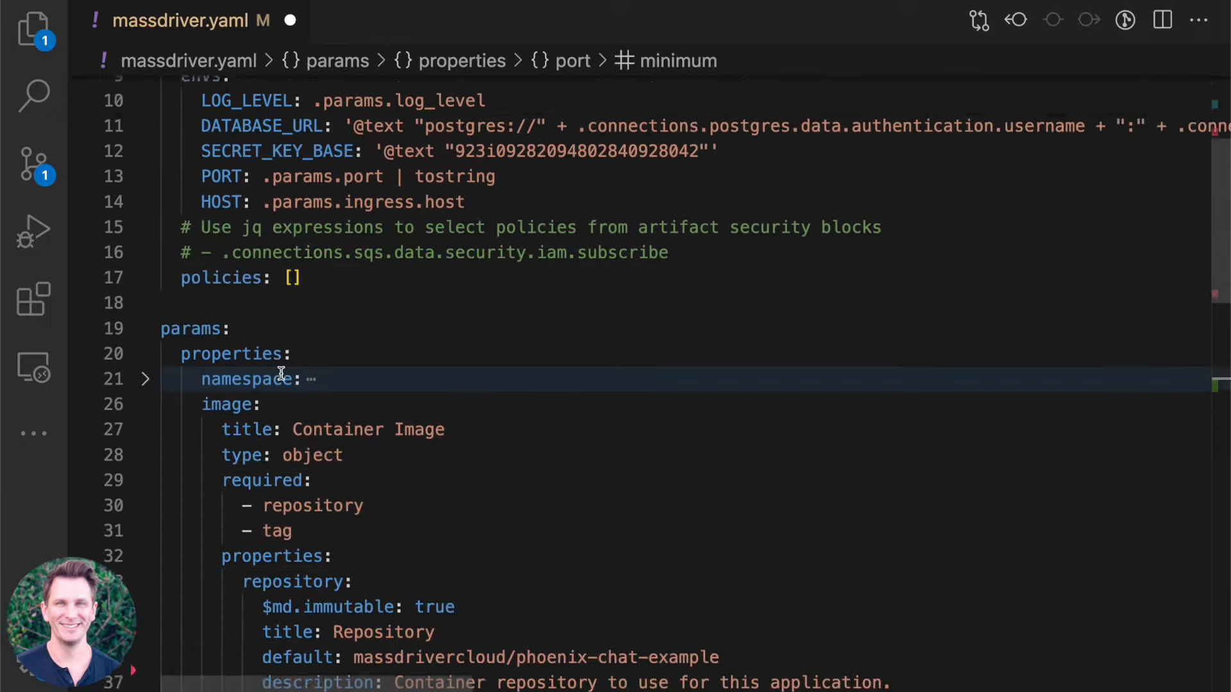
pyautogui.click(281, 373)
pyautogui.press('Return')
pyautogui.press('Up')
pyautogui.write('log_level:')
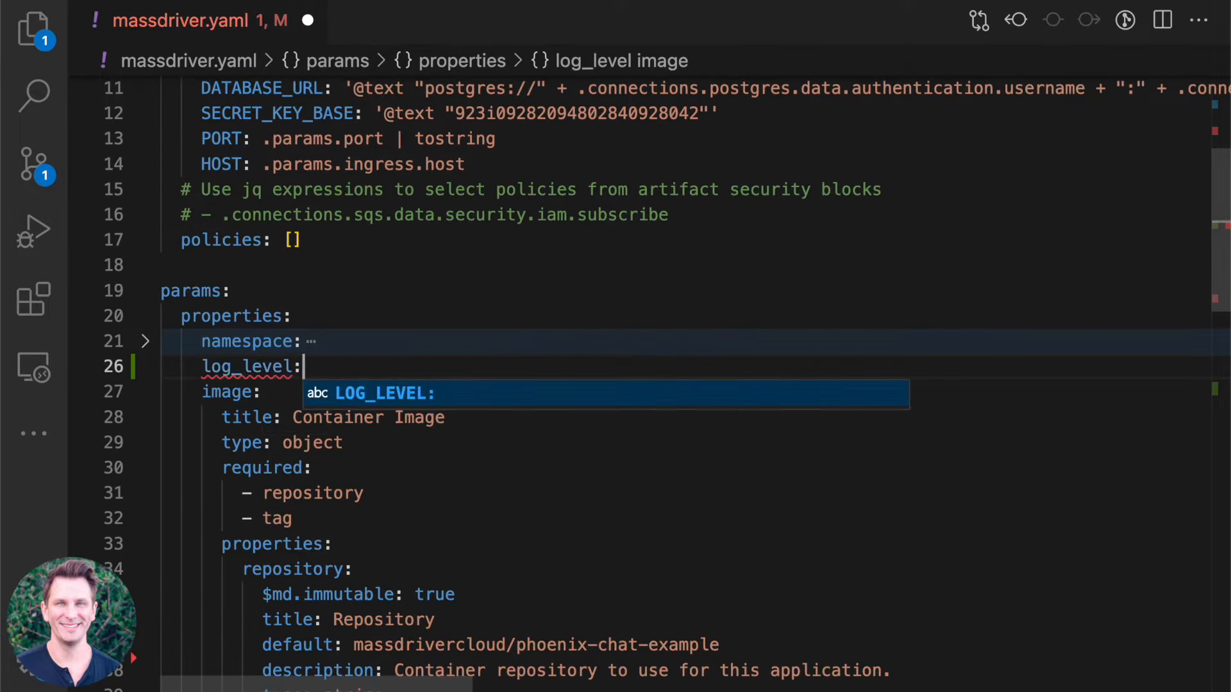
pyautogui.press('Escape')
pyautogui.press('Return')
pyautogui.press('Tab')
# Give the log_level property the title "Log level of the app".
pyautogui.write('titl')
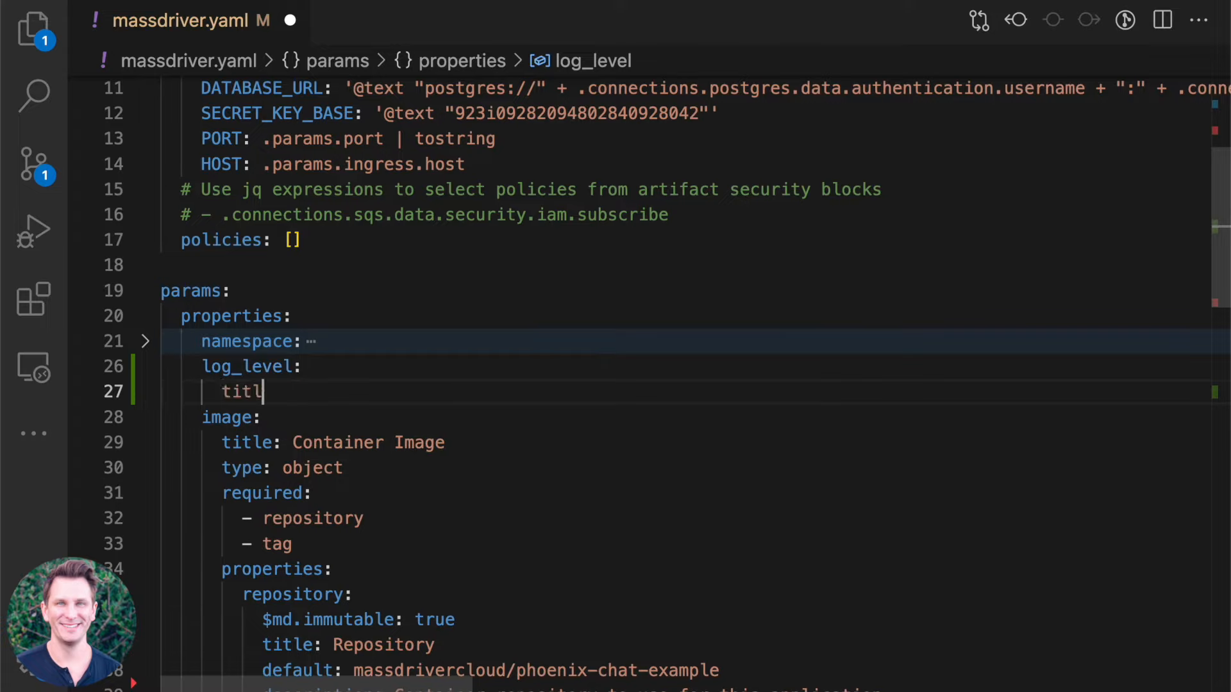
pyautogui.write('e: Log lelve')
pyautogui.press('BackSpace')
pyautogui.press('BackSpace')
pyautogui.press('BackSpace')
pyautogui.press('BackSpace')
pyautogui.write('lelve o')
pyautogui.press('BackSpace')
pyautogui.press('BackSpace')
pyautogui.press('BackSpace')
pyautogui.press('BackSpace')
pyautogui.press('BackSpace')
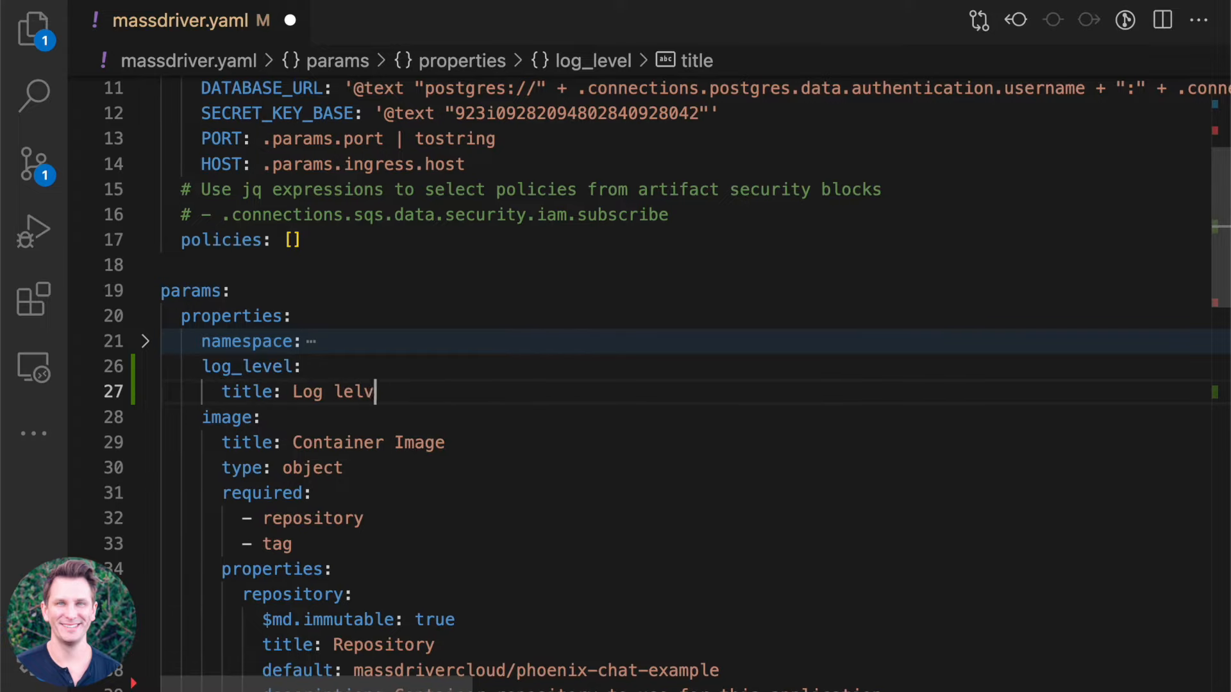
pyautogui.write('vel of the A')
pyautogui.write('pps')
pyautogui.press('BackSpace')
pyautogui.press('Return')
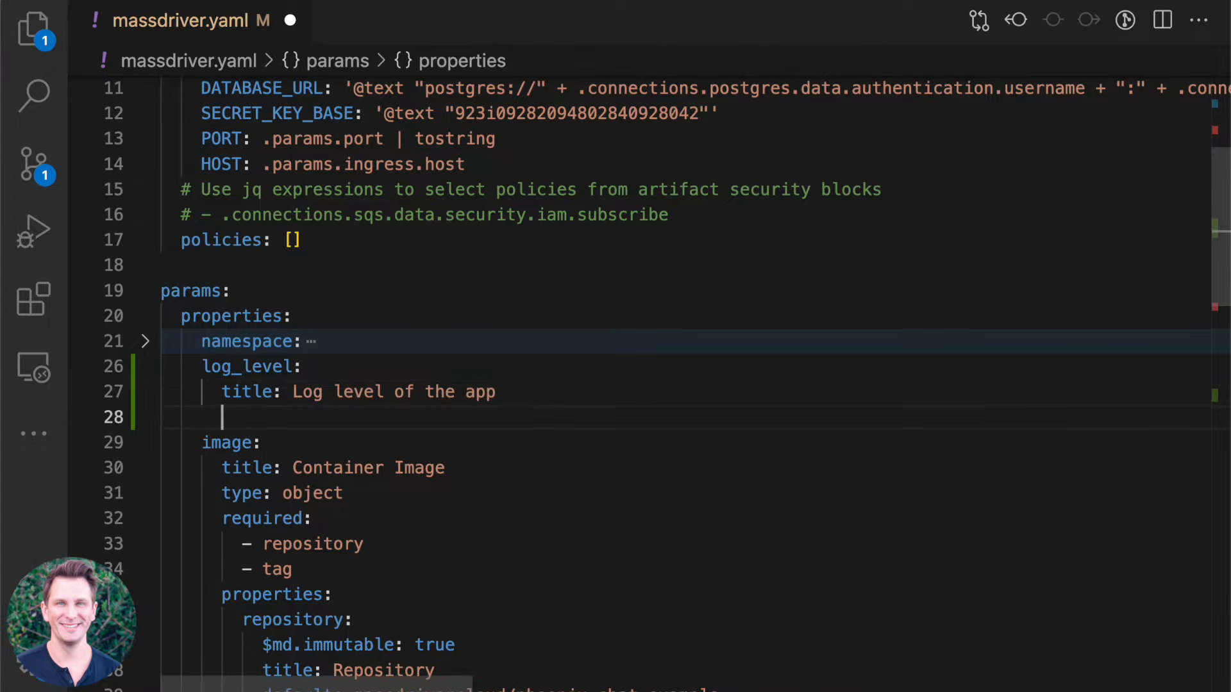
# Set the log_level property's type to string and its enum to [error, warn, info].
pyautogui.write('type: string')
pyautogui.press('Escape')
pyautogui.press('Return')
pyautogui.write('enumn:')
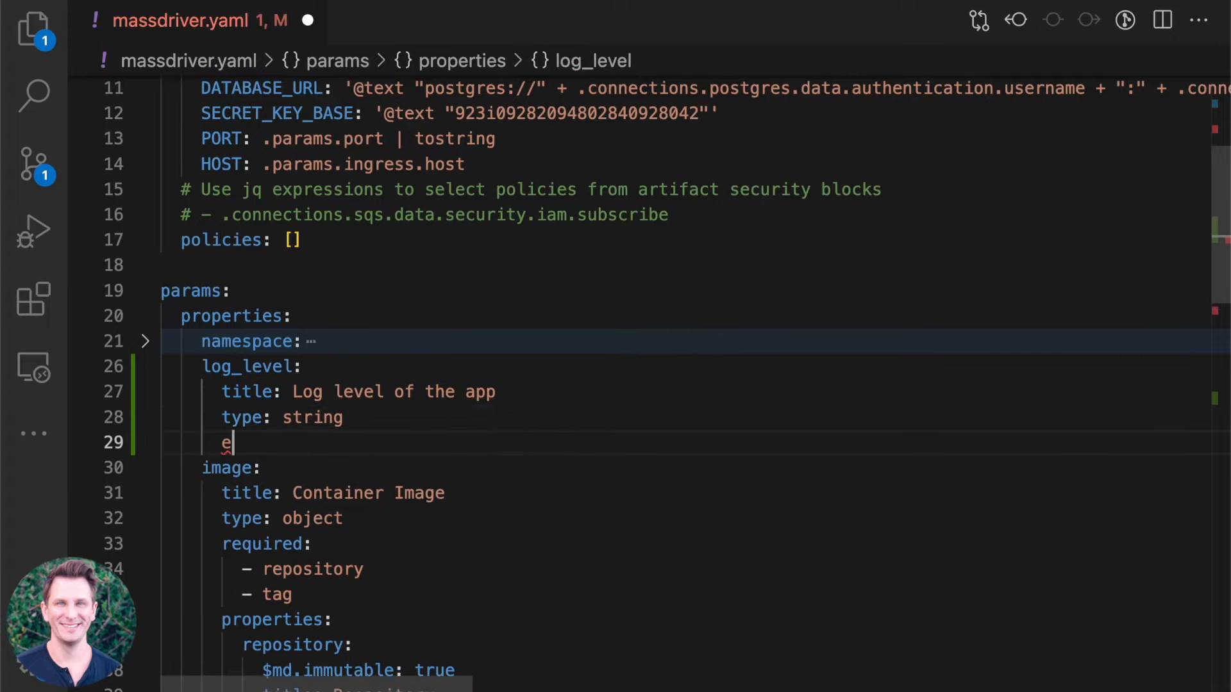
pyautogui.press('BackSpace')
pyautogui.press('BackSpace')
pyautogui.write(': [')
pyautogui.write('error, warn, ')
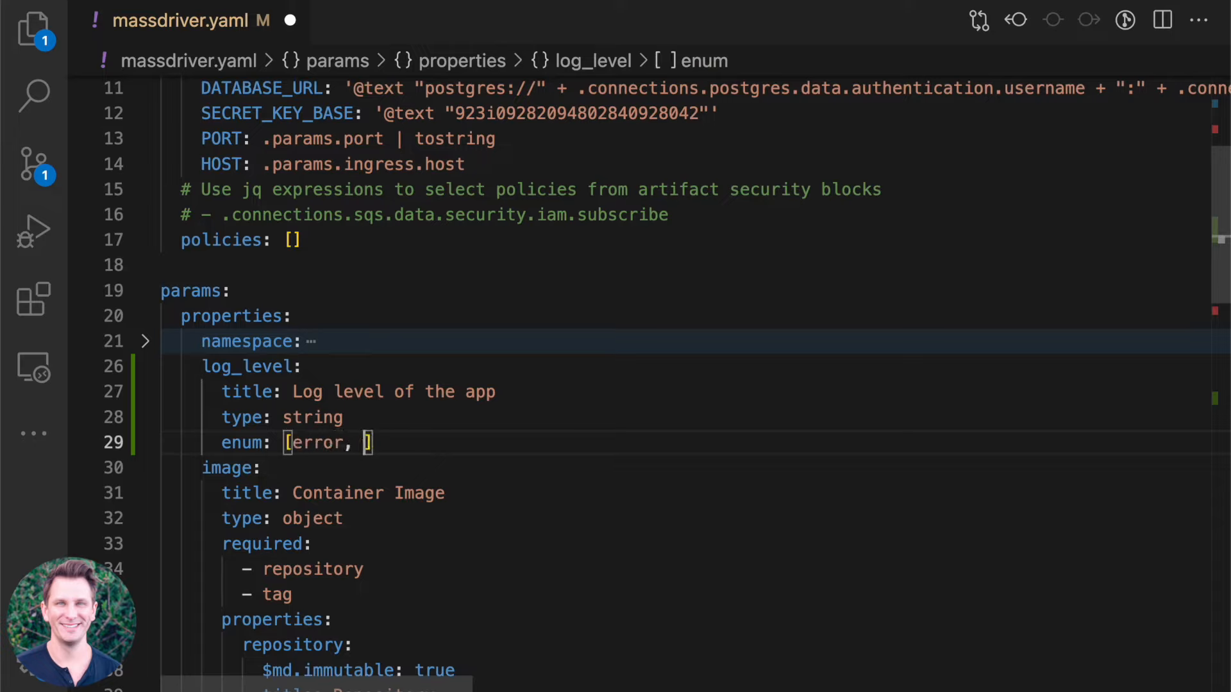
pyautogui.write('info')
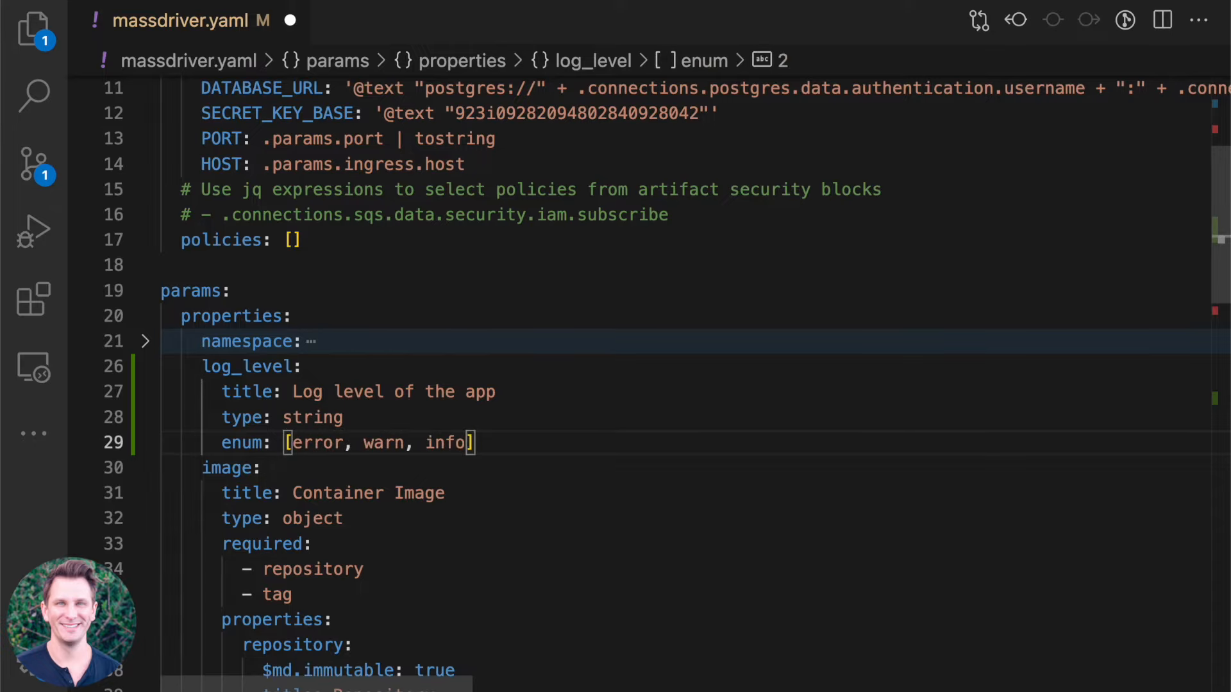
pyautogui.scroll(-15, 196, 156)
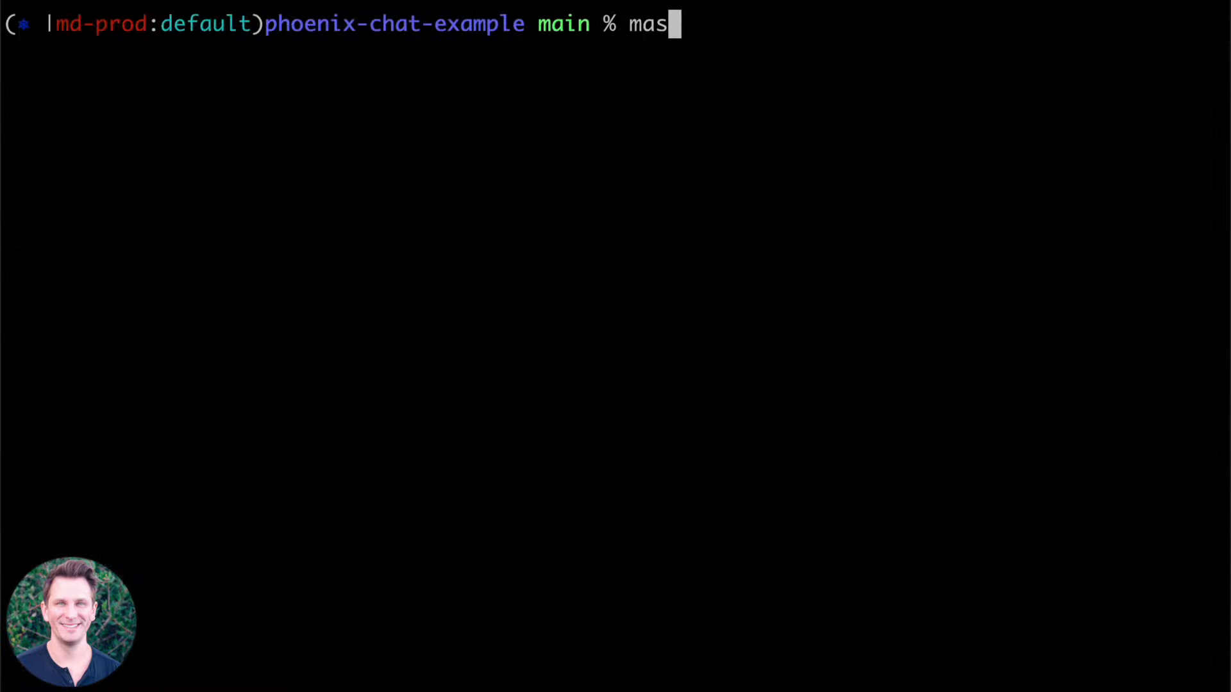
# Switch to the terminal and publish the application bundle with mass app publish.
pyautogui.write('s app publish')
pyautogui.press('Return')
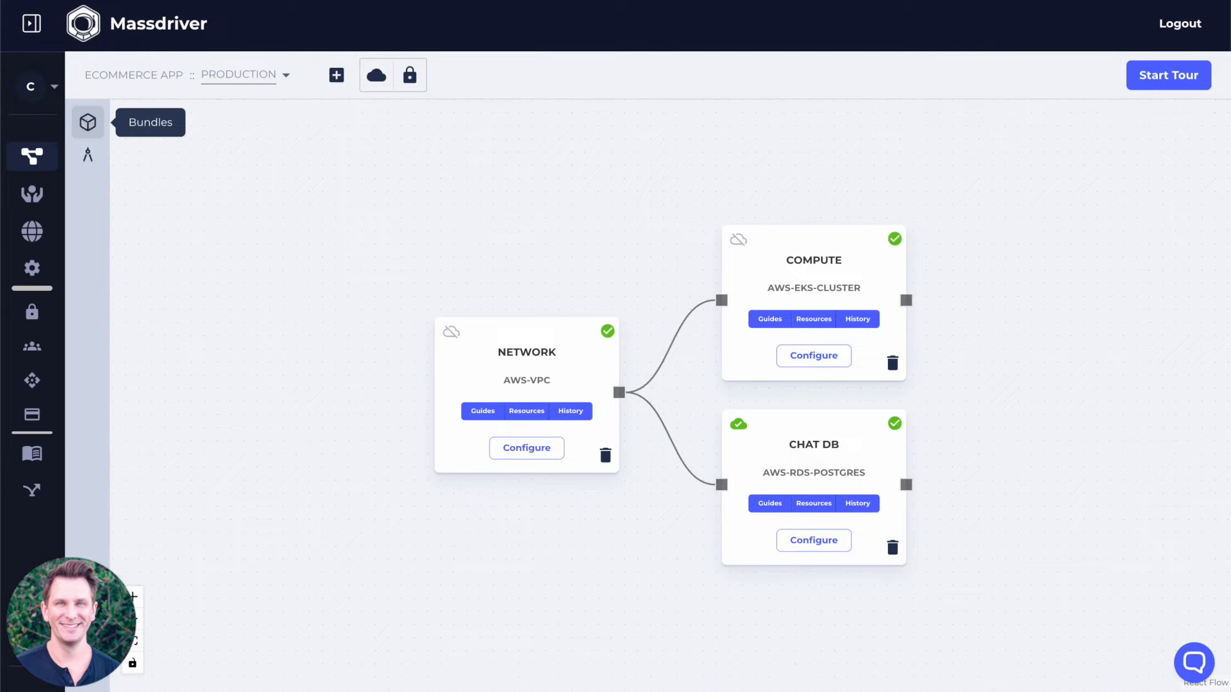
# Switch to Massdriver and add the phoenix-chat application bundle to the Ecommerce App production canvas.
pyautogui.click(88, 124)
pyautogui.click(181, 205)
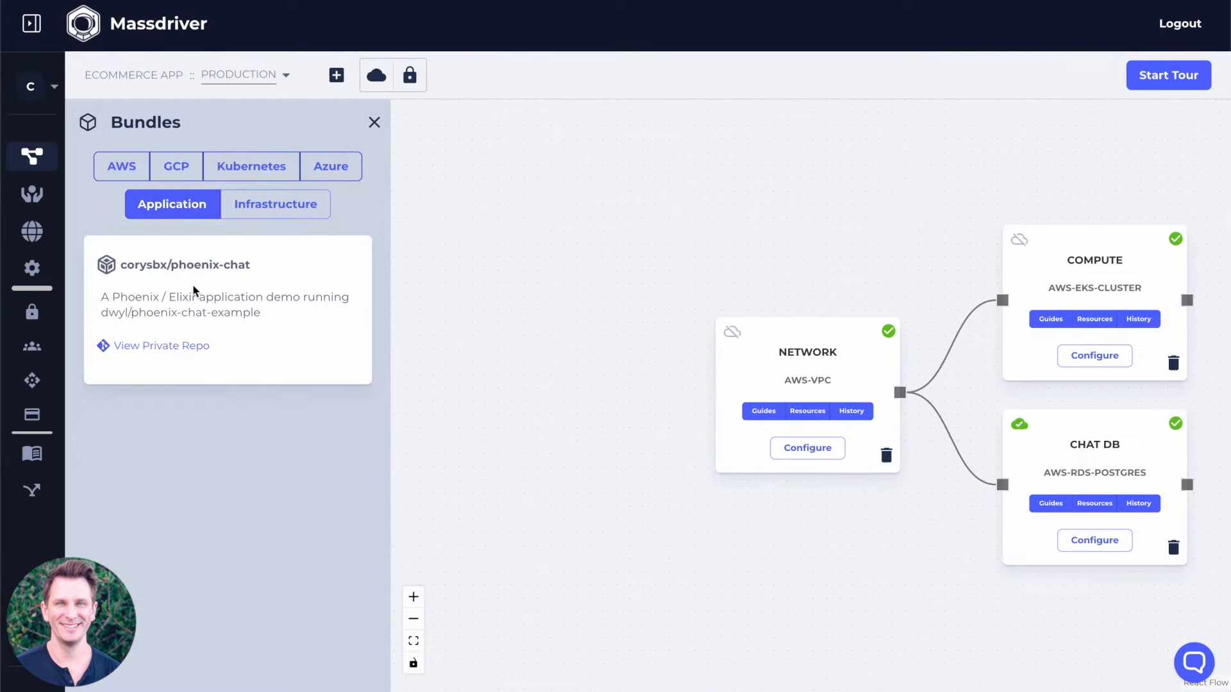
pyautogui.moveTo(840, 270); pyautogui.dragTo(629, 275)
pyautogui.moveTo(263, 338); pyautogui.dragTo(1175, 354)
# Name the new manifest "Phoenix Chat" and submit it.
pyautogui.click(490, 297)
pyautogui.write('Chat')
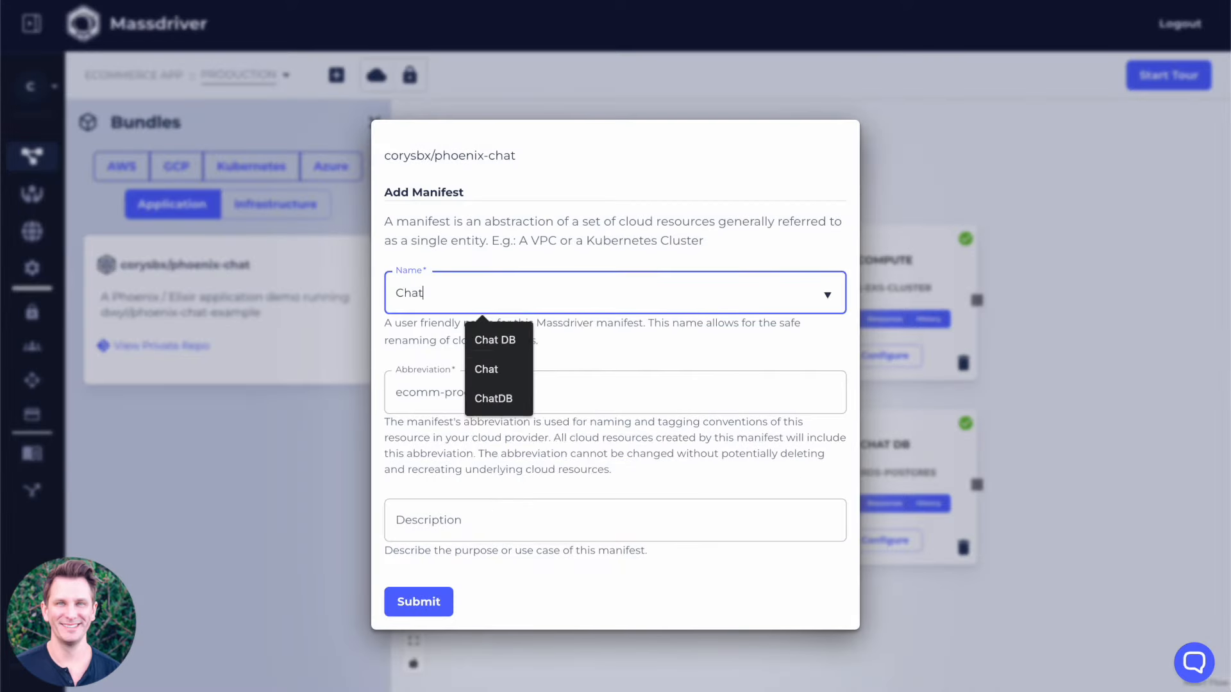
pyautogui.press('BackSpace')
pyautogui.press('BackSpace')
pyautogui.press('BackSpace')
pyautogui.press('BackSpace')
pyautogui.write('Phoenix Chat')
pyautogui.press('Tab')
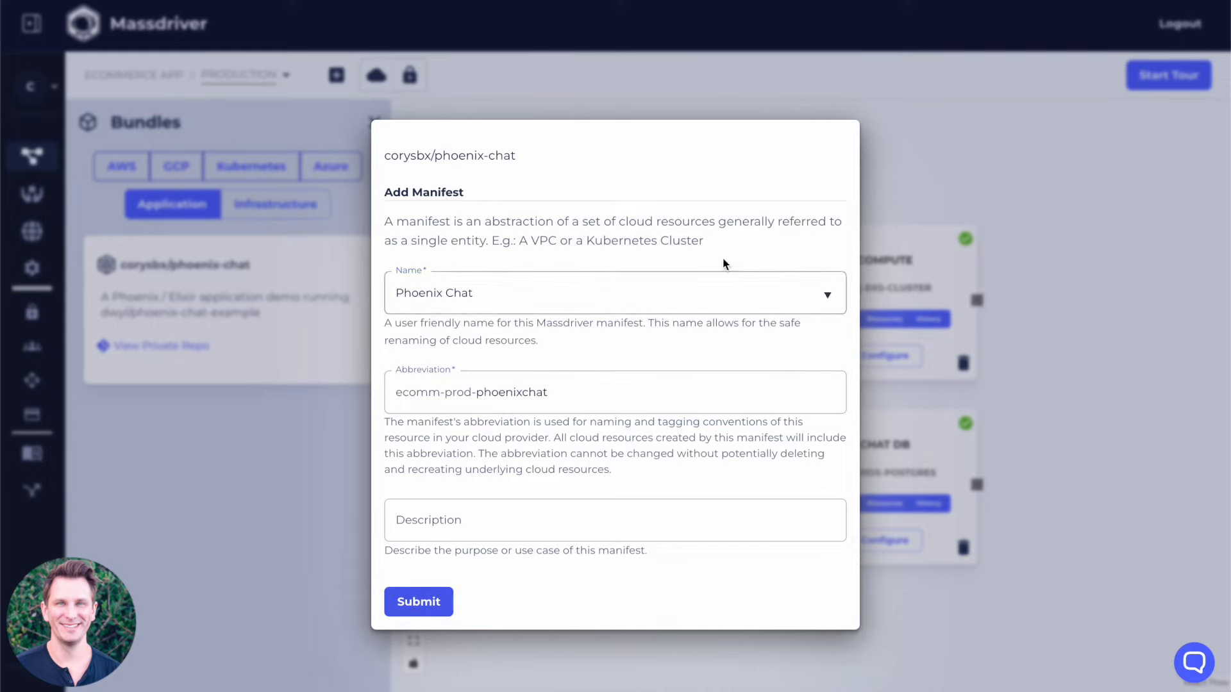
pyautogui.press('Return')
# Place the Phoenix Chat bundle beside the infrastructure and connect both Compute and Chat DB to its inputs.
pyautogui.click(375, 121)
pyautogui.moveTo(936, 388); pyautogui.dragTo(864, 320)
pyautogui.moveTo(696, 300); pyautogui.dragTo(827, 337)
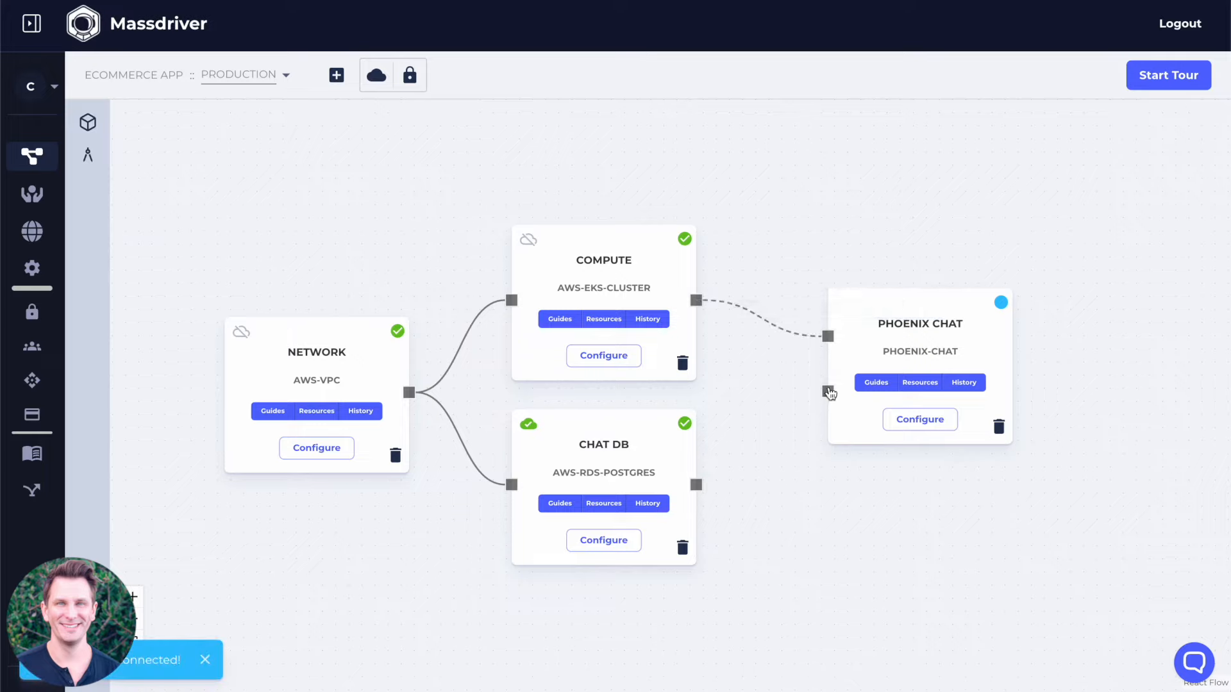
pyautogui.moveTo(696, 485); pyautogui.dragTo(828, 391)
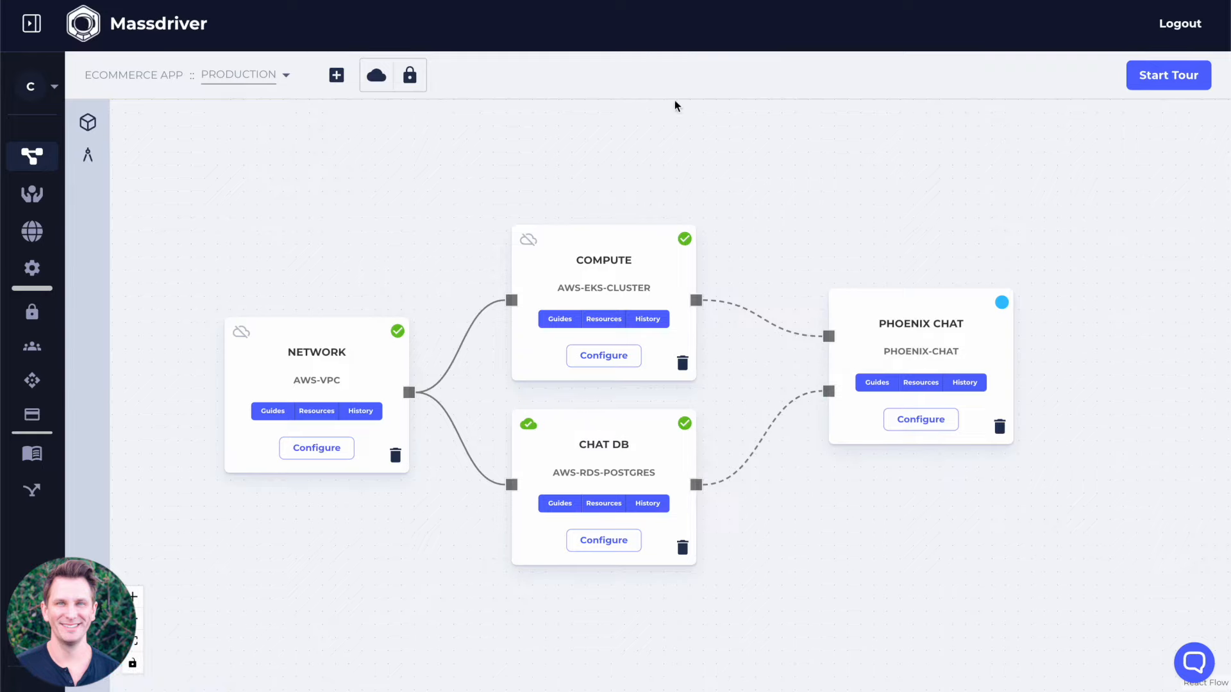
# Open the Phoenix Chat configuration and set its resource requests to 1 CPU core and 250 MiB of memory.
pyautogui.click(922, 423)
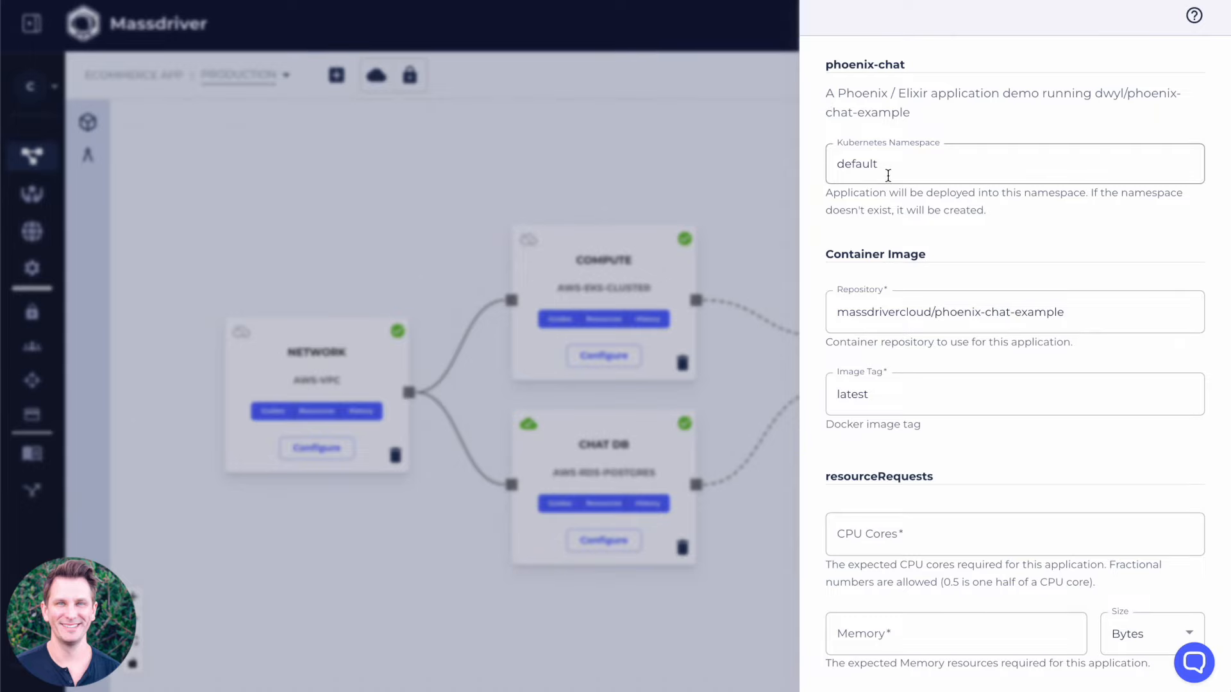
pyautogui.scroll(-1, 888, 193)
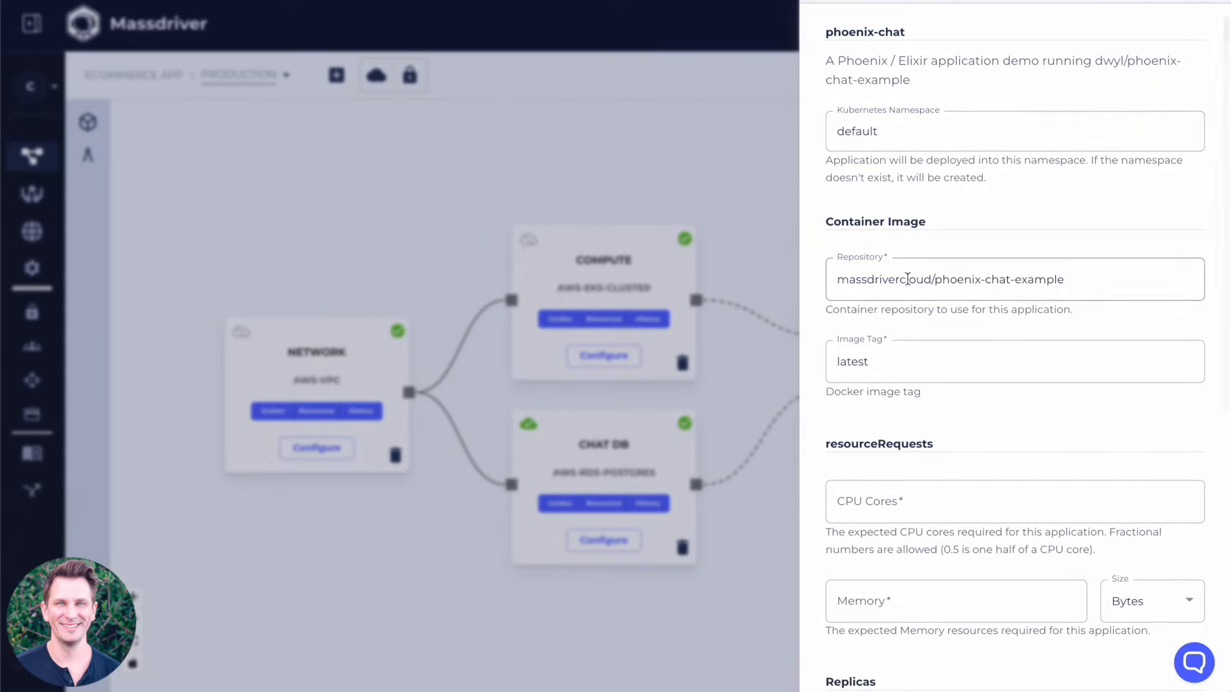
pyautogui.tripleClick(952, 283)
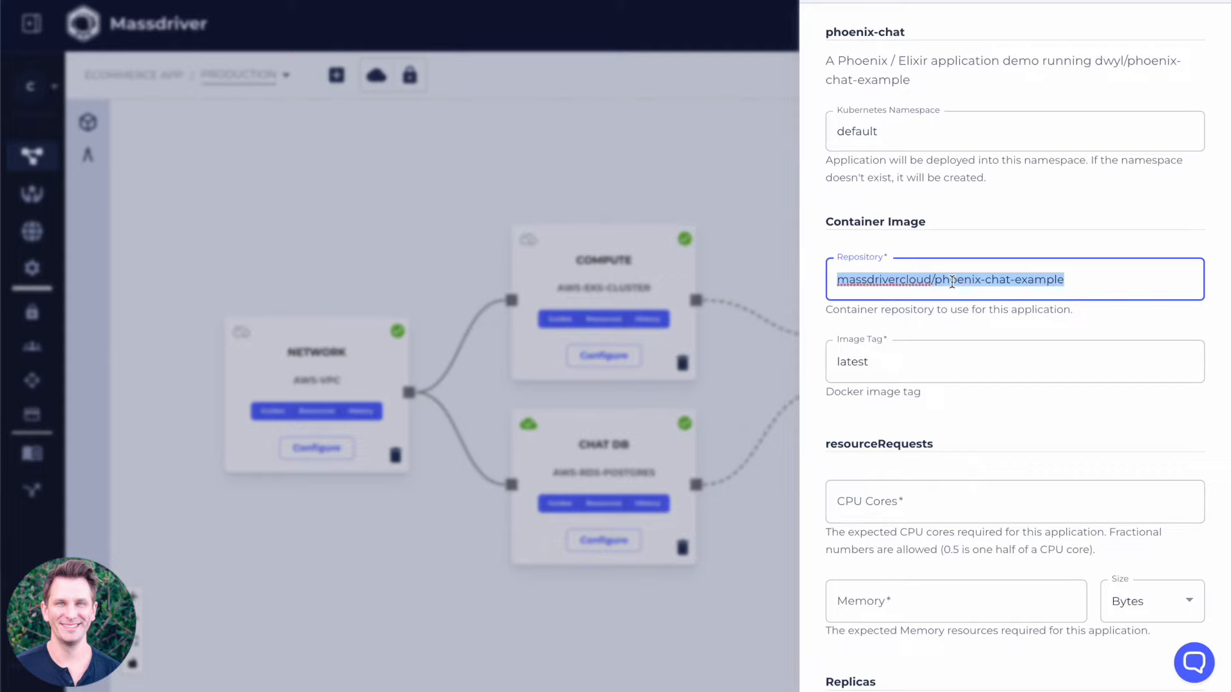
pyautogui.scroll(-1, 952, 282)
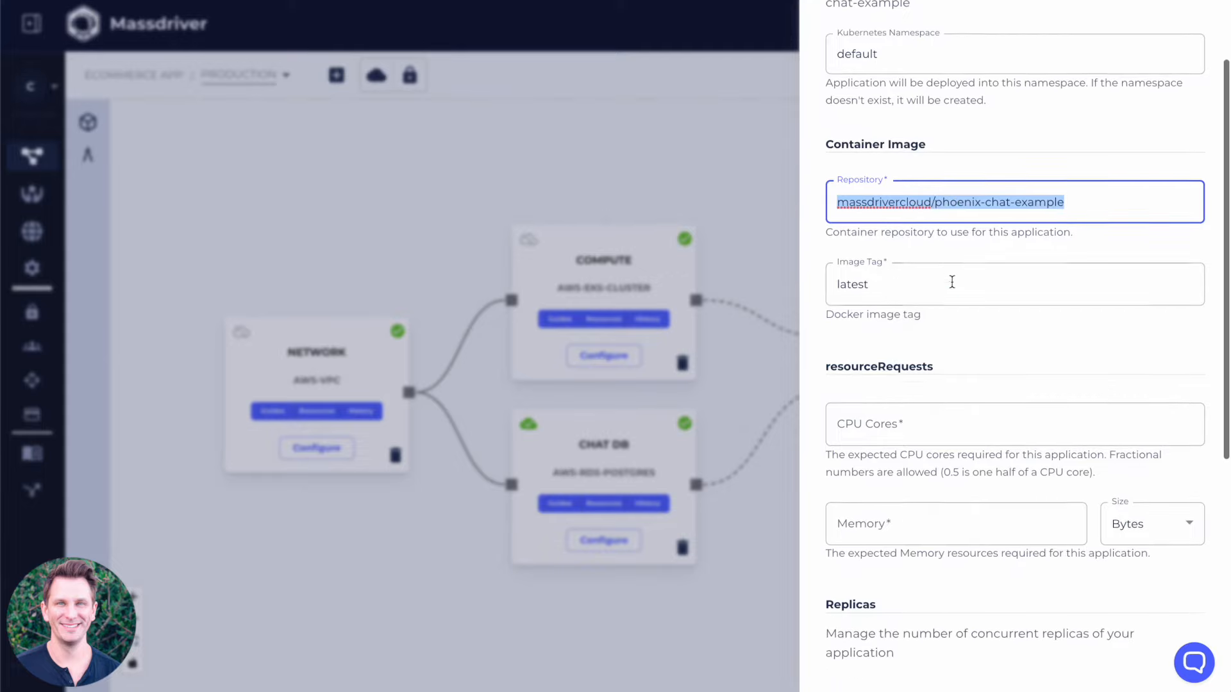
pyautogui.scroll(-1, 915, 354)
pyautogui.click(916, 355)
pyautogui.write('1')
pyautogui.click(885, 447)
pyautogui.write('250')
pyautogui.click(1154, 449)
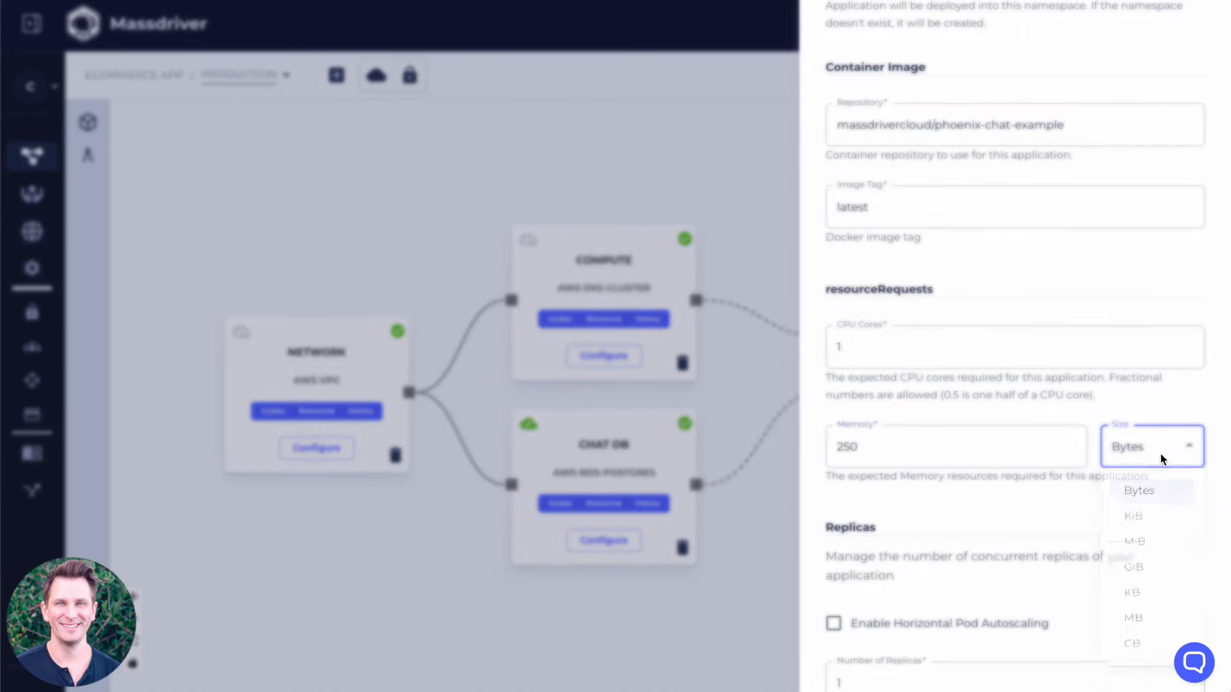
pyautogui.click(1163, 575)
# Enable public internet access in the Phoenix Chat ingress settings.
pyautogui.scroll(-5, 978, 514)
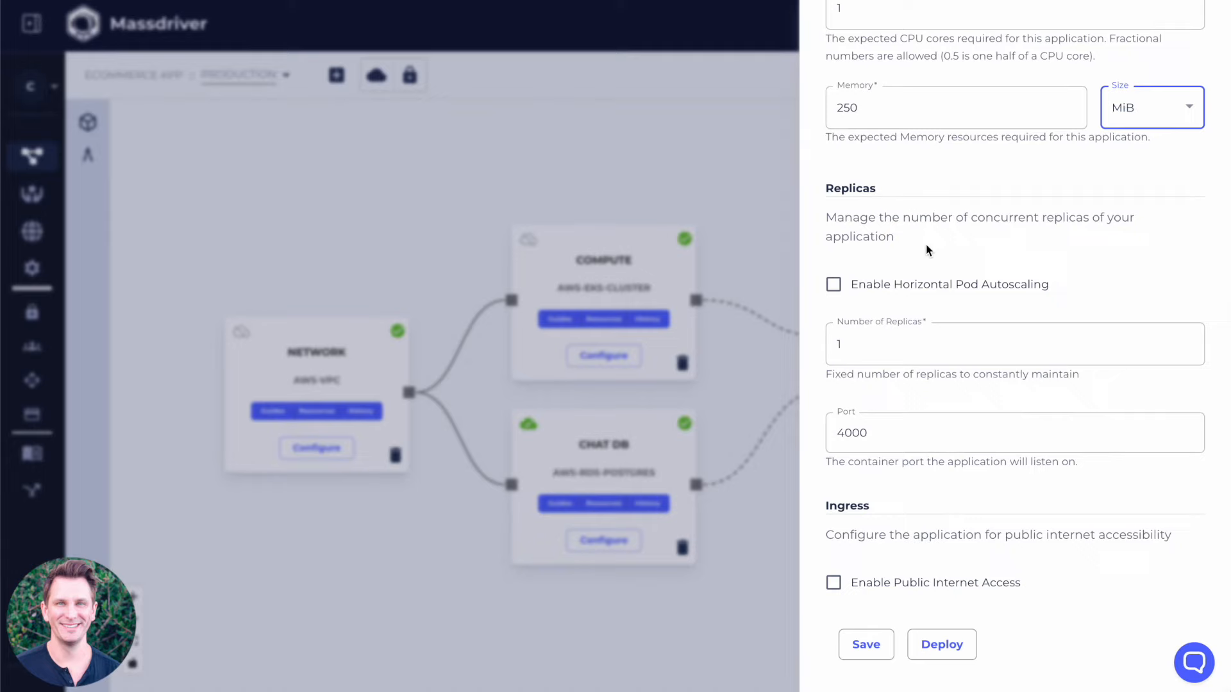
pyautogui.click(833, 582)
pyautogui.scroll(-3, 933, 500)
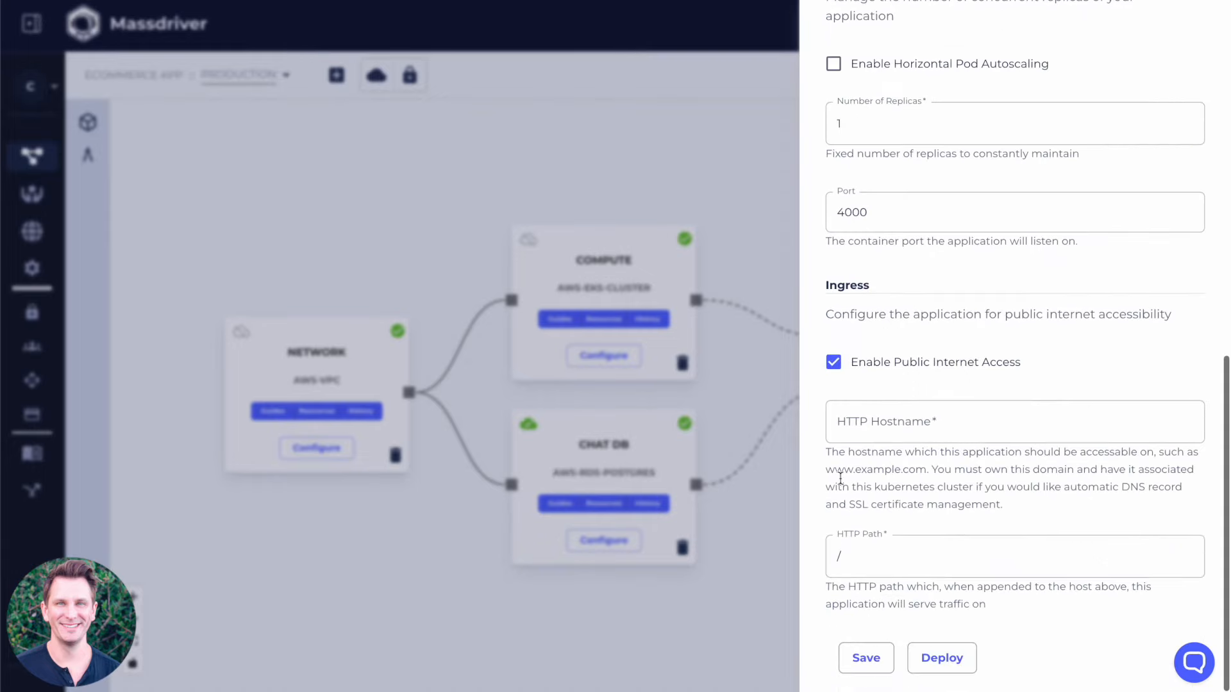
# Set the Phoenix Chat HTTP hostname to kewl-chat.mdawssbx.com and deploy the application.
pyautogui.click(928, 429)
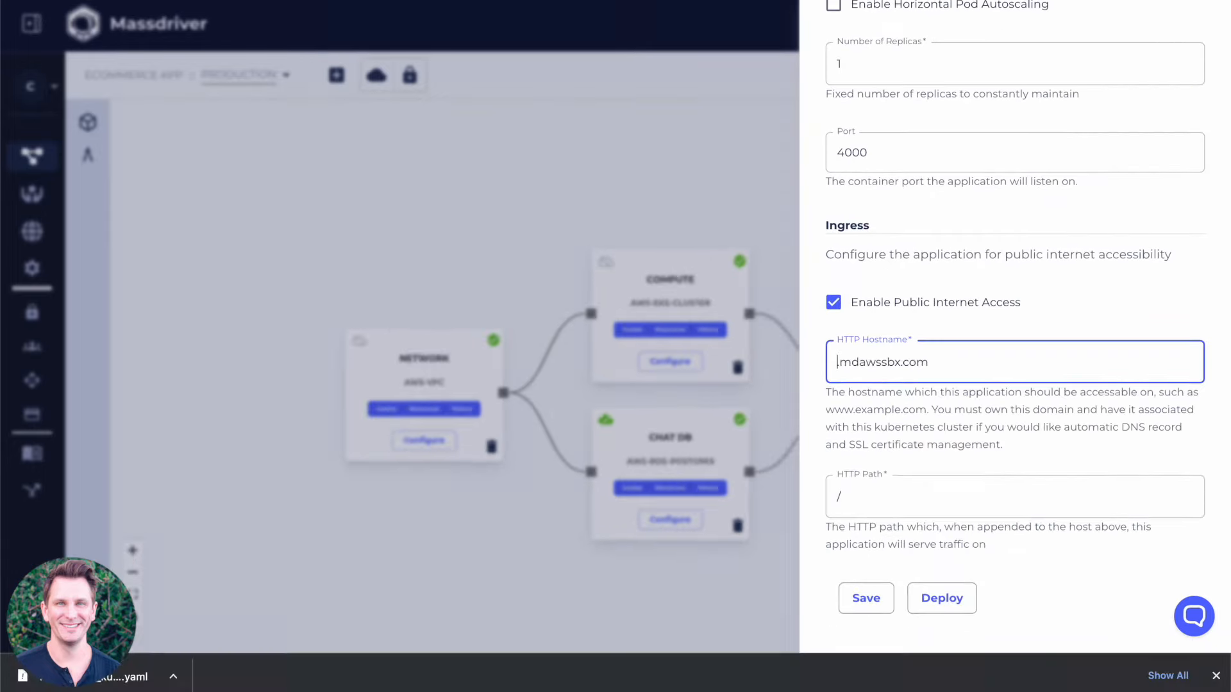
pyautogui.write('kewl-chat.')
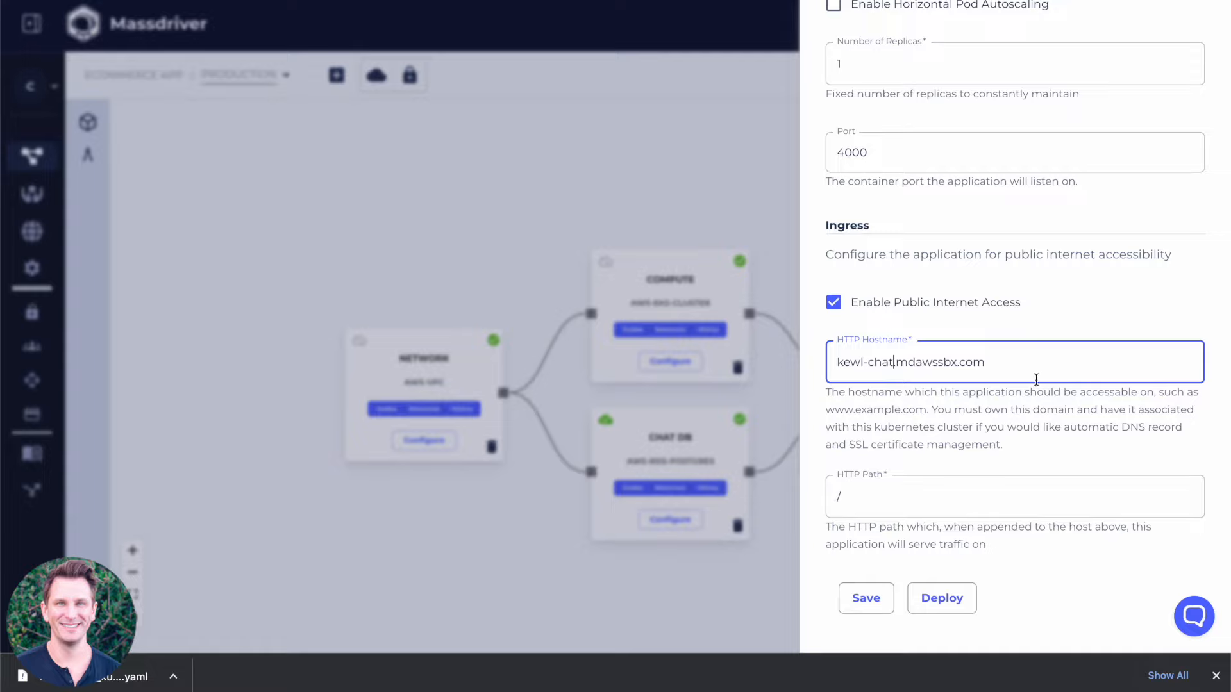
pyautogui.click(945, 605)
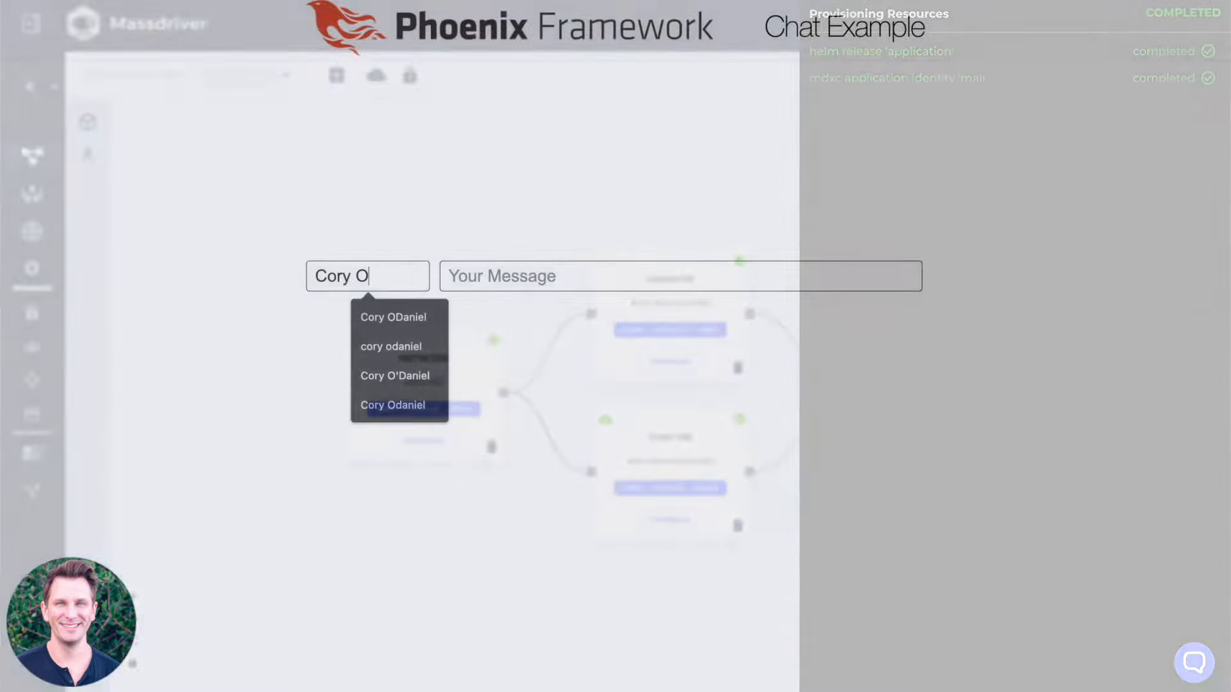
# Send the message "Hey Product Hunt? Whats cracking?" in the deployed Phoenix chat page.
pyautogui.press('Tab')
pyautogui.write('Hey ')
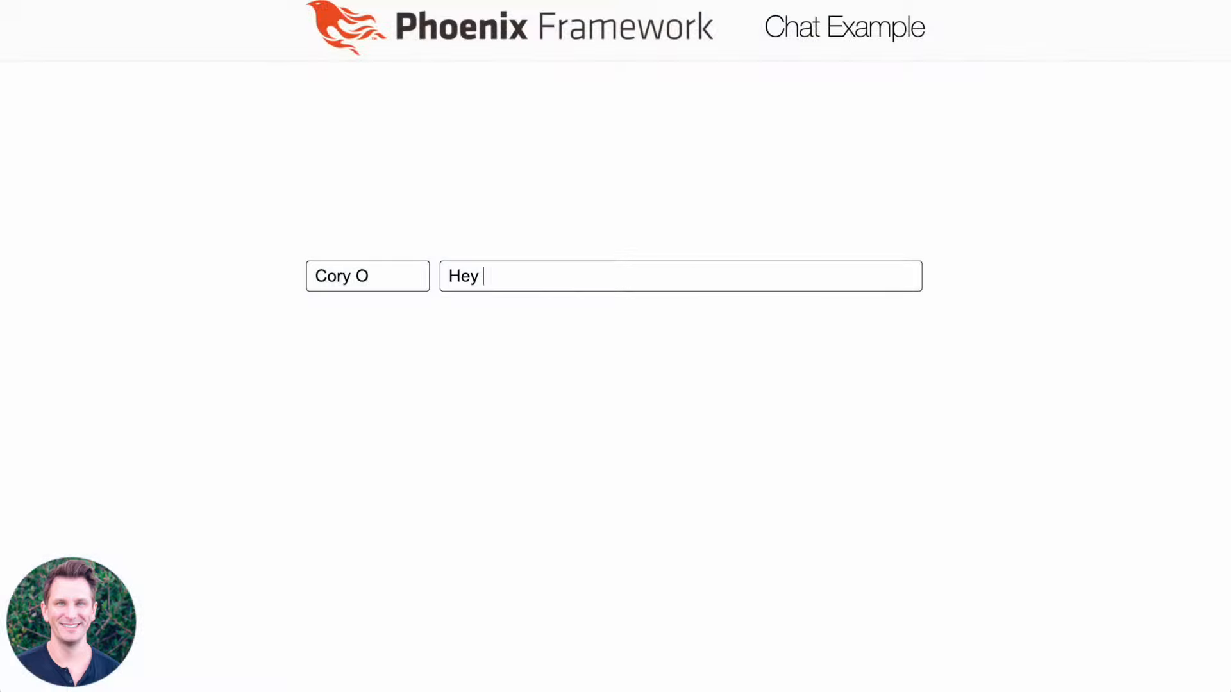
pyautogui.write('Product Hunt? Whats cracking?')
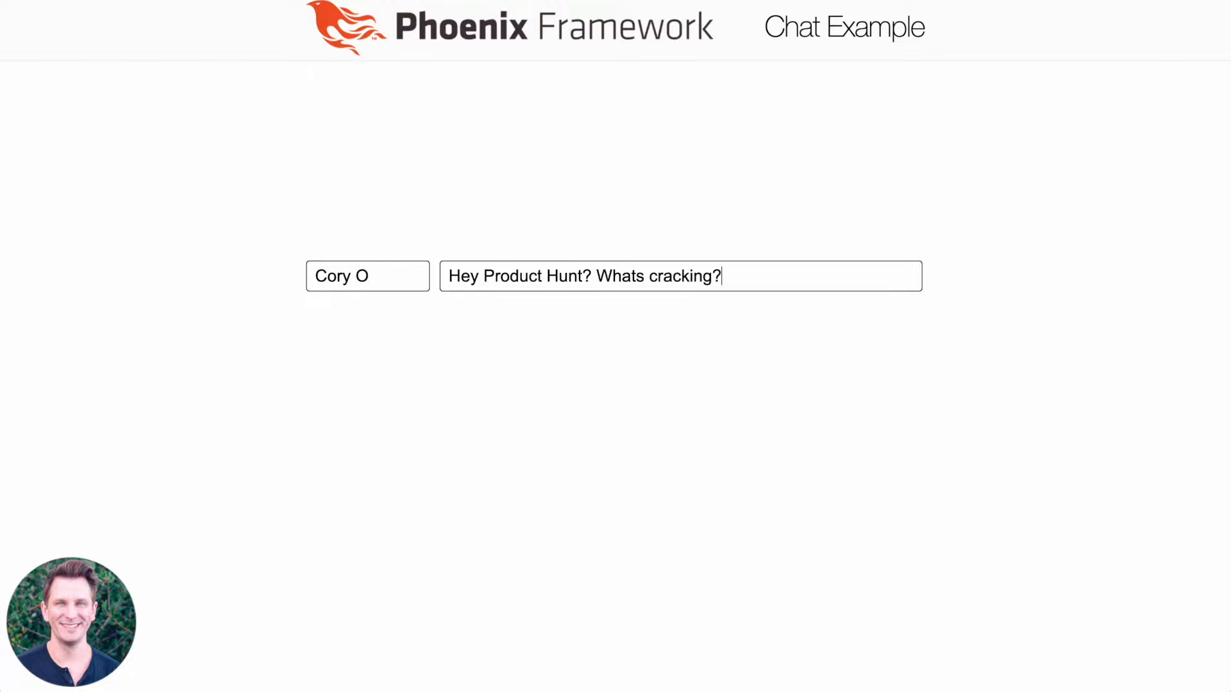
pyautogui.press('Return')
pyautogui.write('Tweet: This @')
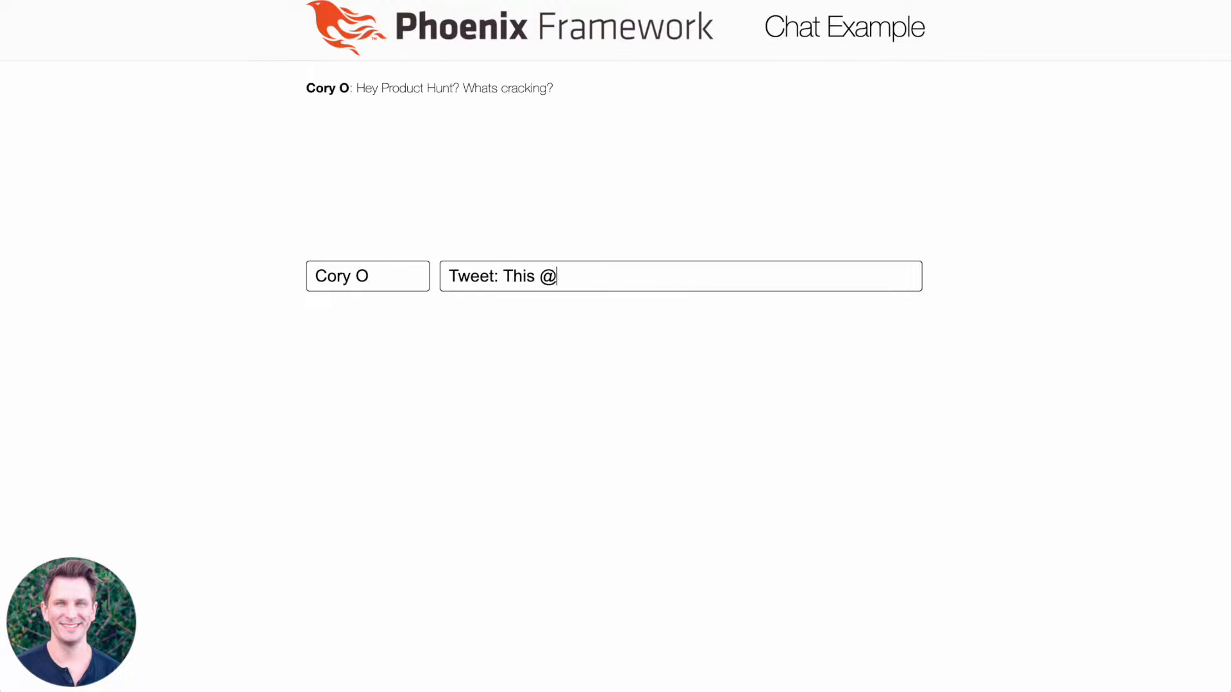
pyautogui.write('massdriver thing ain\'t too shabby"')
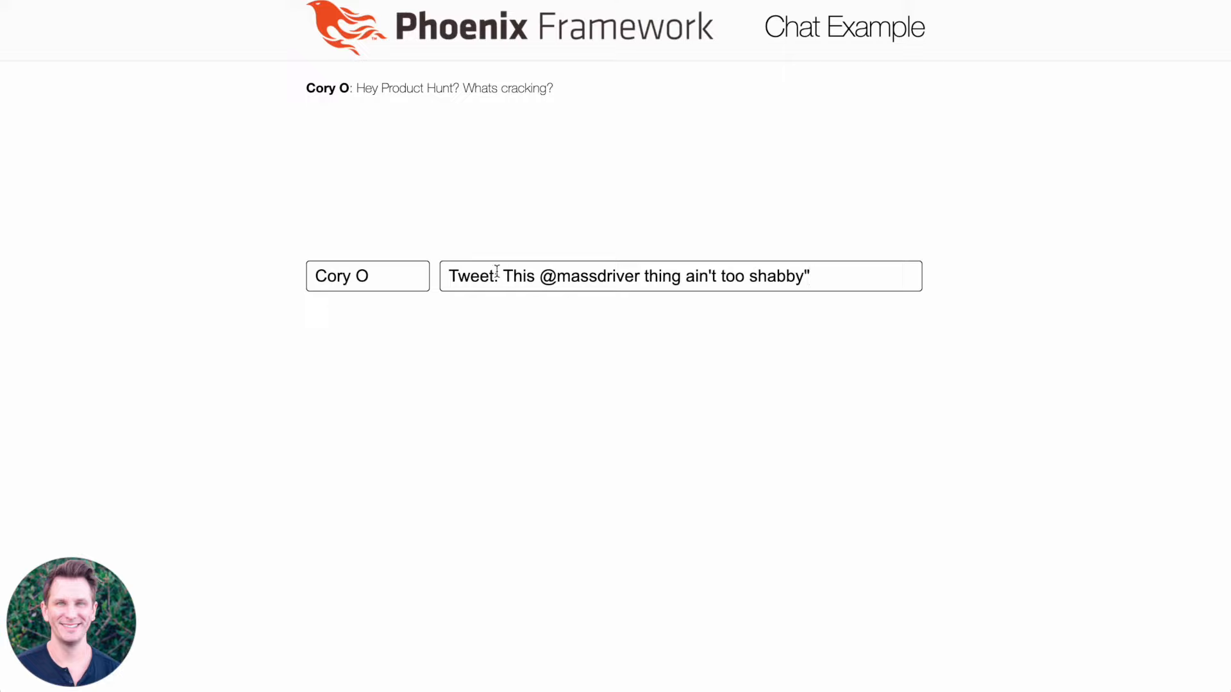
pyautogui.click(500, 274)
pyautogui.write('"')
pyautogui.press('End')
pyautogui.write("and I'll send you some sweet swag.")
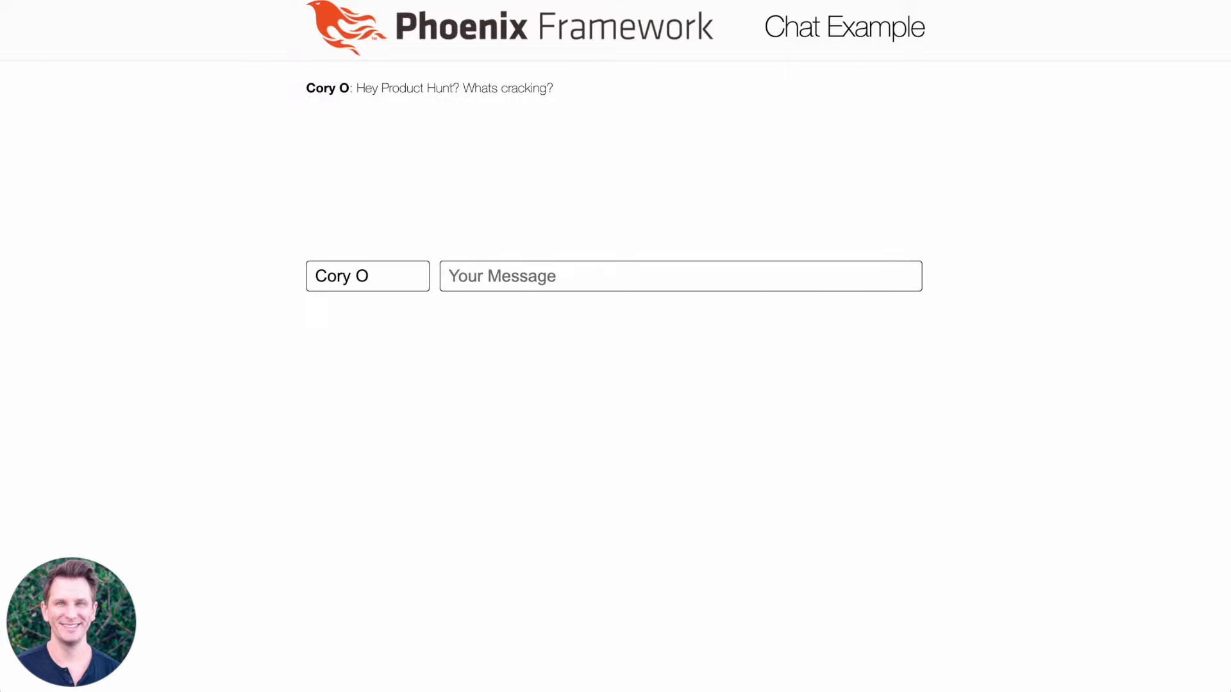
pyautogui.press('Return')
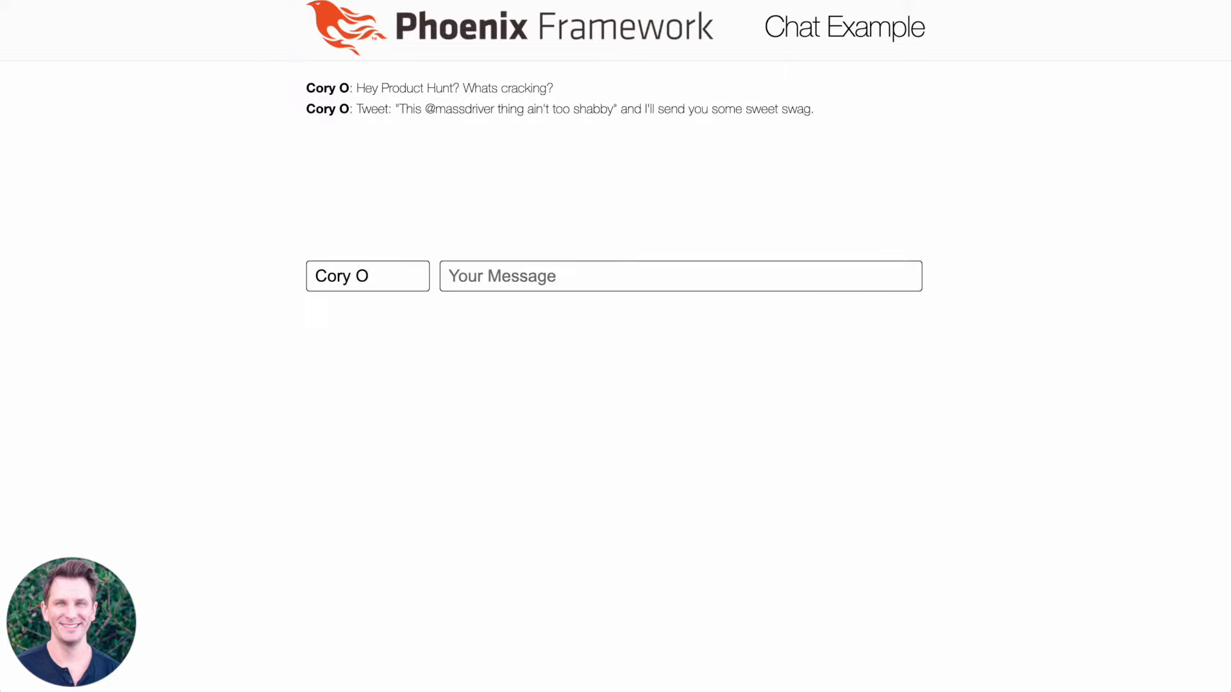
pyautogui.press('super+r')
# Switch back to Massdriver, view the Chat DB's Primary CPU Utilization alarm details, and close them.
pyautogui.click(97, 0)
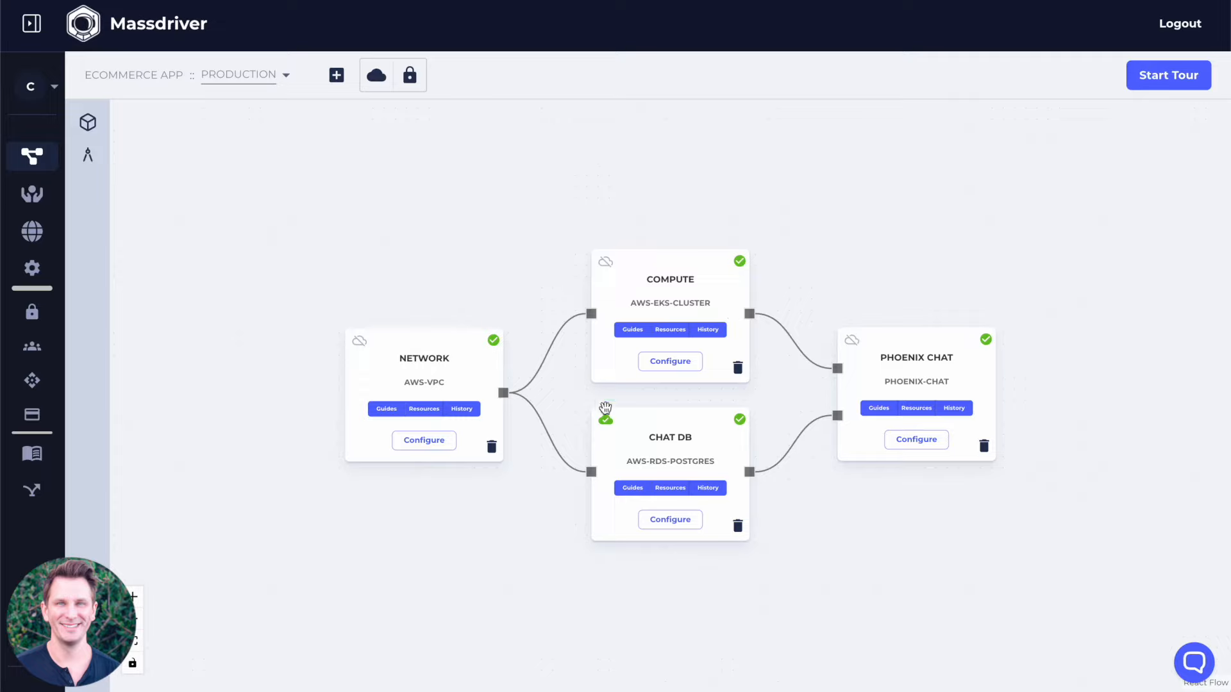
pyautogui.moveTo(603, 423)
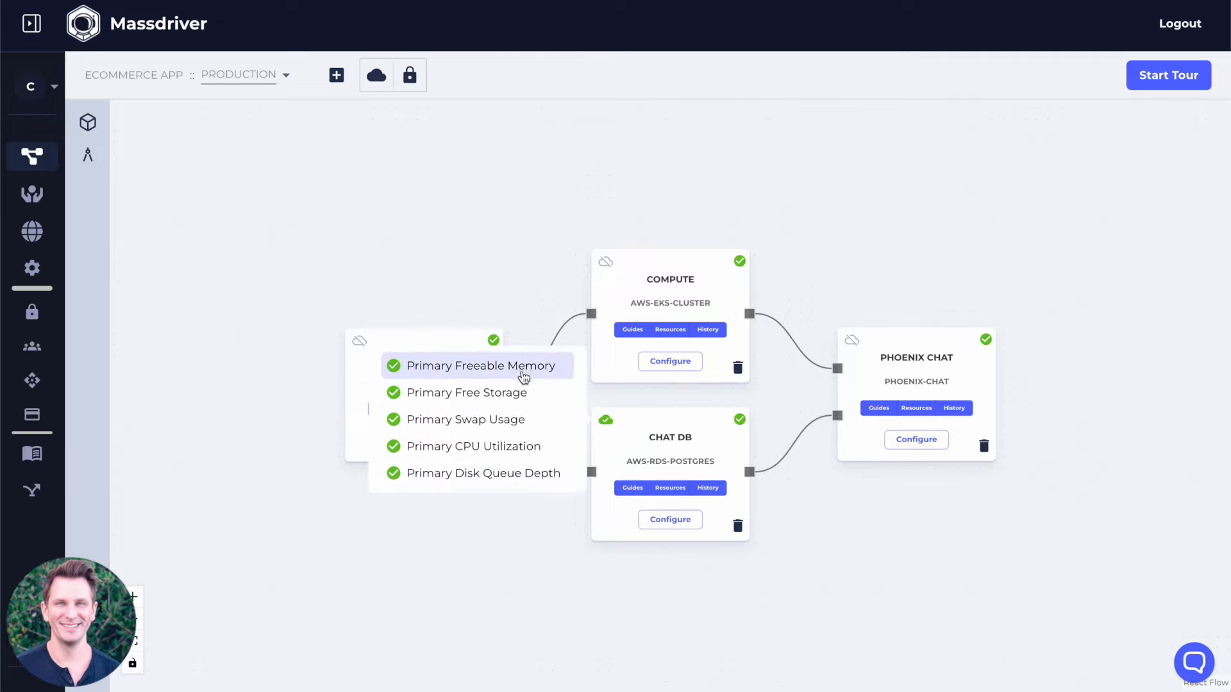
pyautogui.click(528, 448)
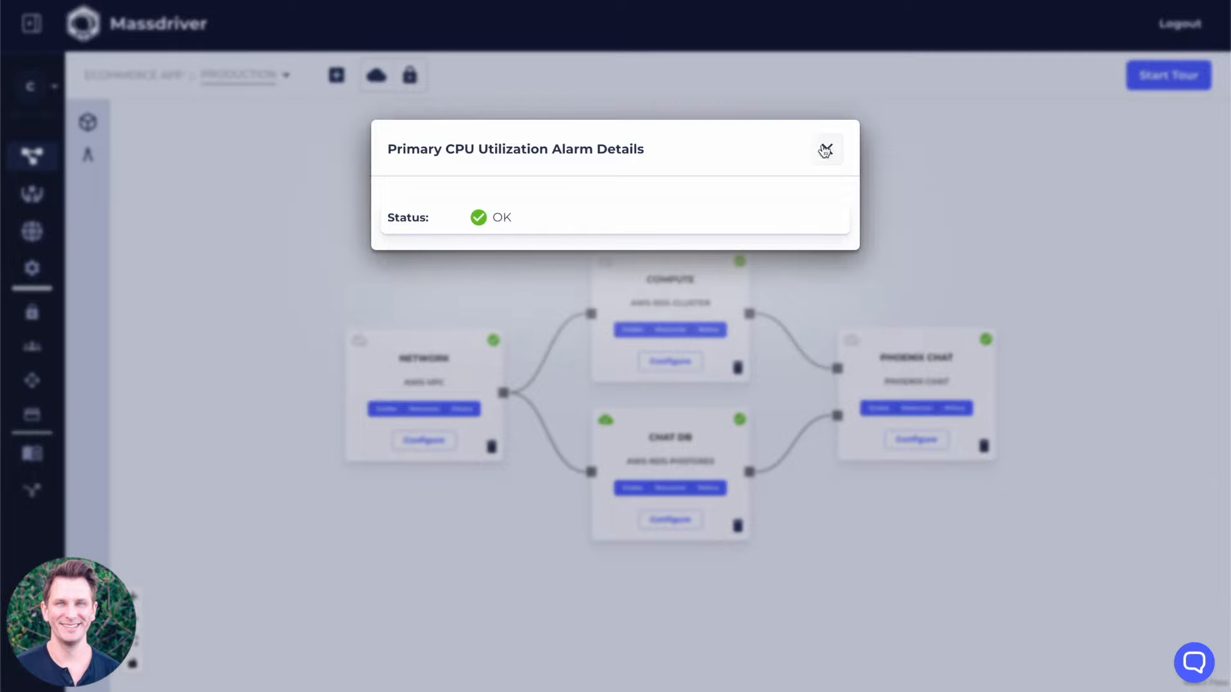
pyautogui.click(826, 151)
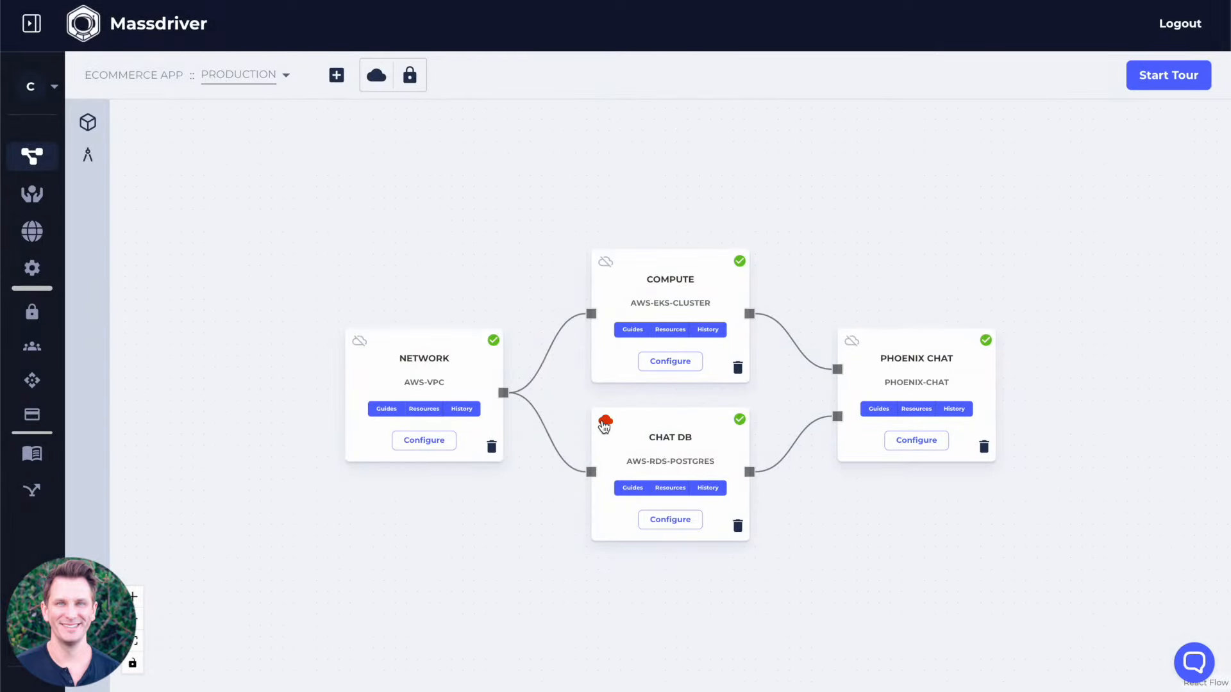
# Recheck the Chat DB's Primary CPU Utilization alarm for its status, time and message, and close the details.
pyautogui.moveTo(604, 426)
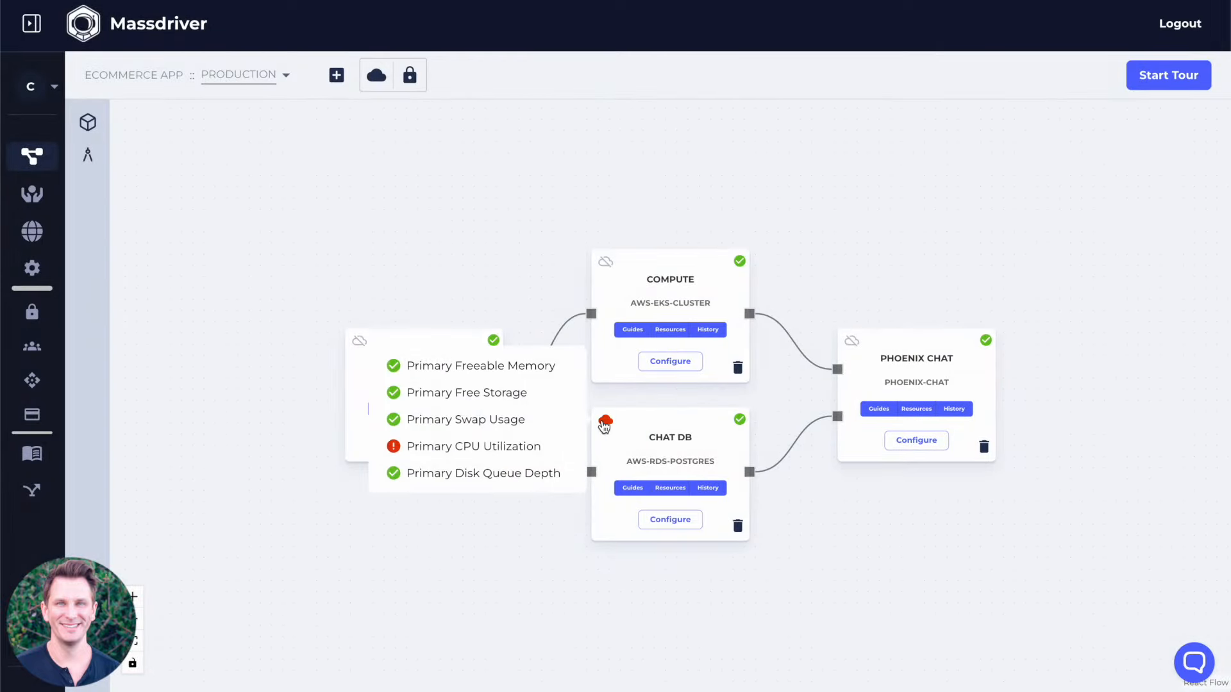
pyautogui.click(499, 443)
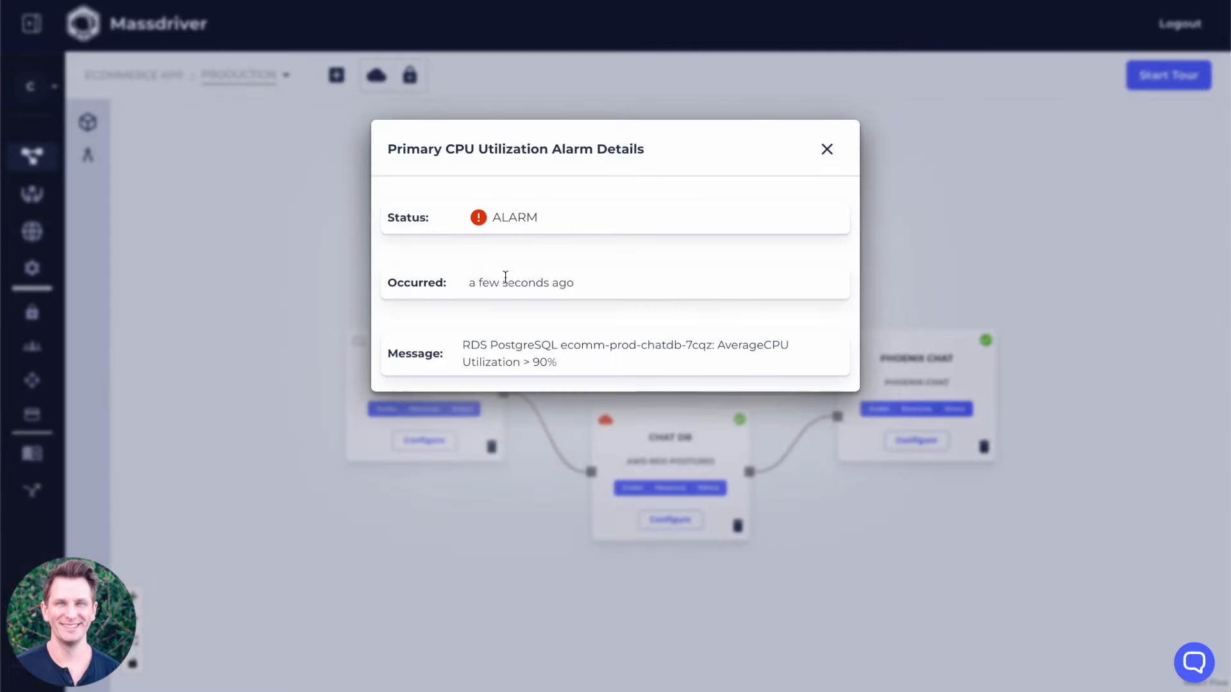
pyautogui.click(827, 149)
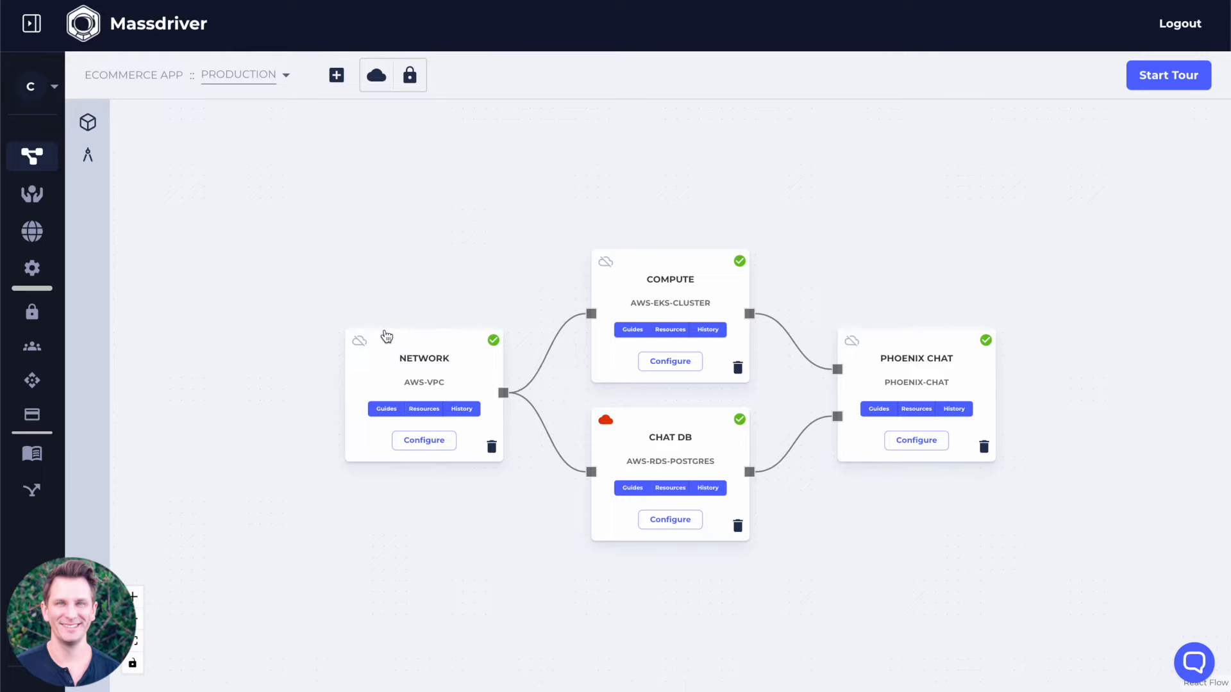
# Add a target named "Production EU" with the abbreviation ecomm-prodeu to the ecommerce app.
pyautogui.click(337, 74)
pyautogui.click(473, 302)
pyautogui.write('Production')
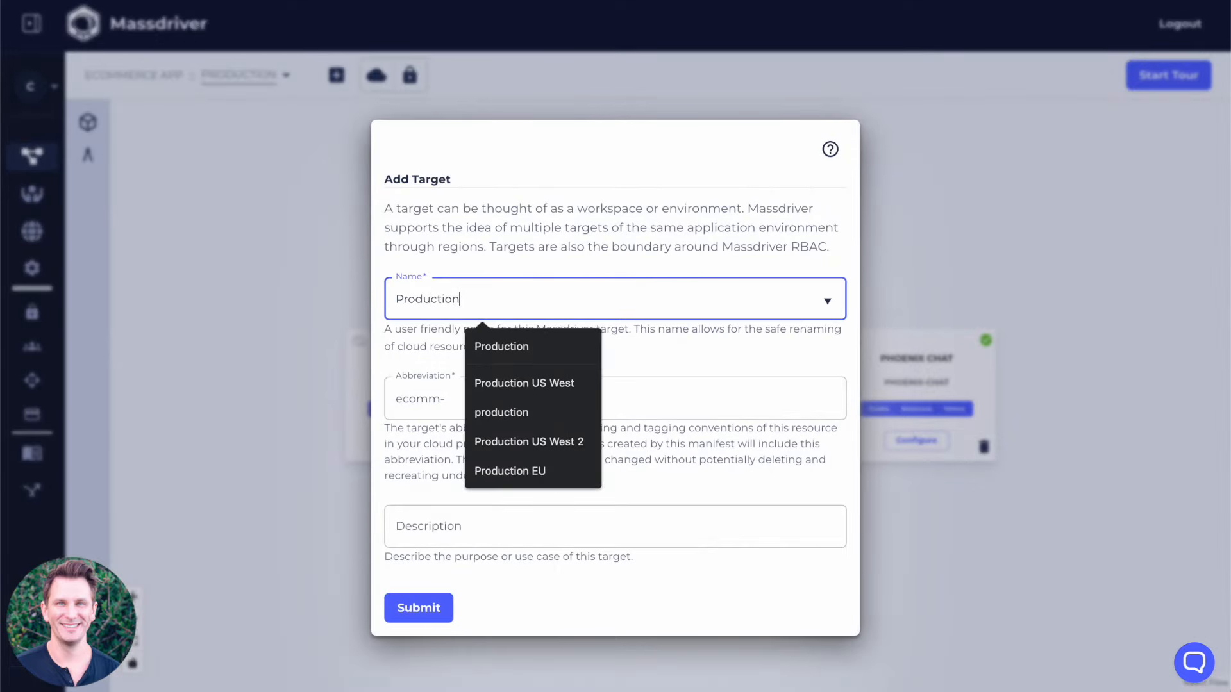
pyautogui.write(' EU')
pyautogui.press('Tab')
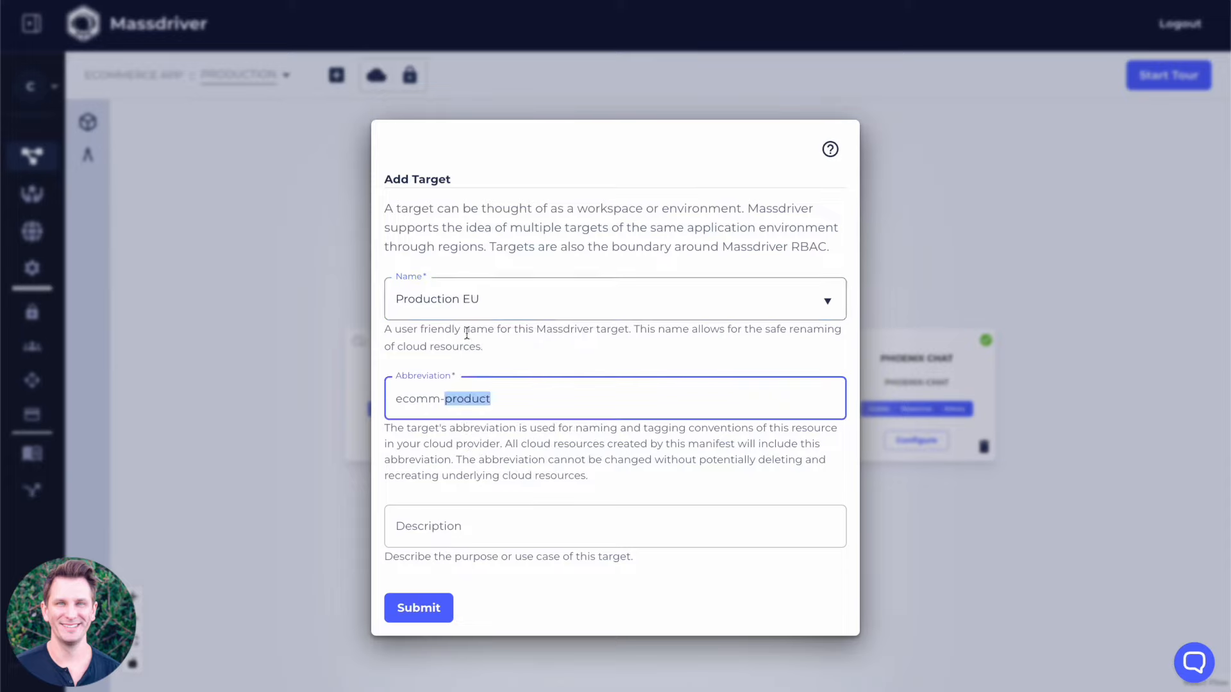
pyautogui.write('prod')
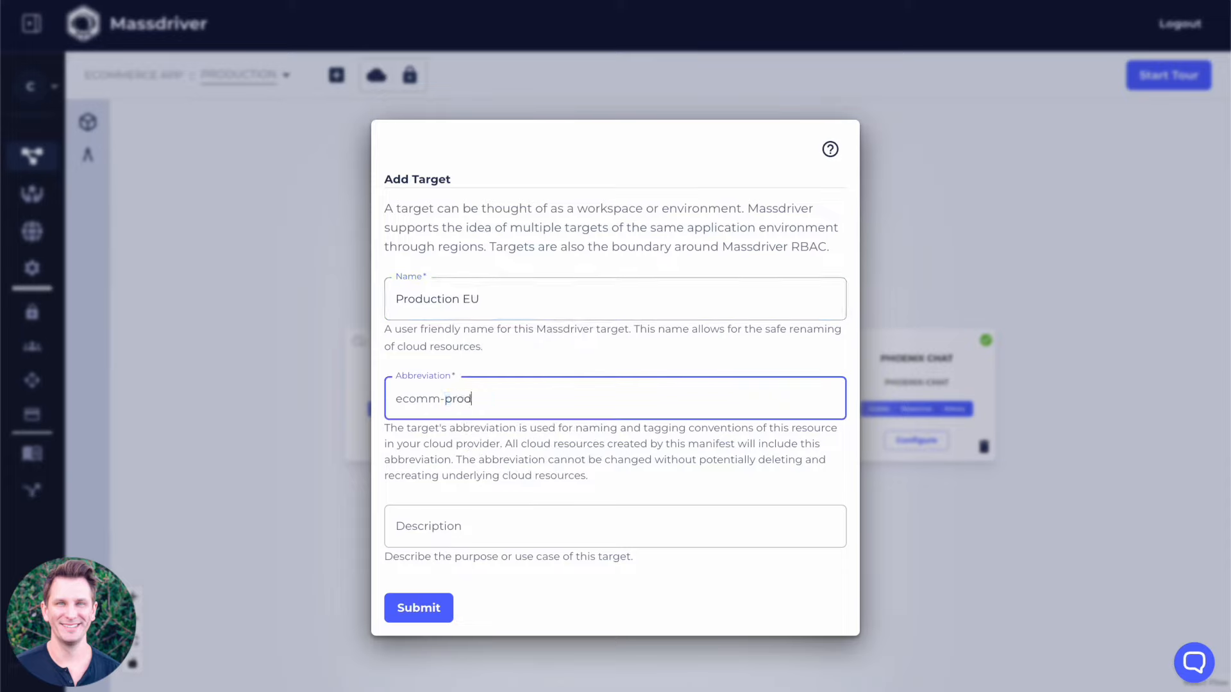
pyautogui.press('Tab')
pyautogui.click(422, 608)
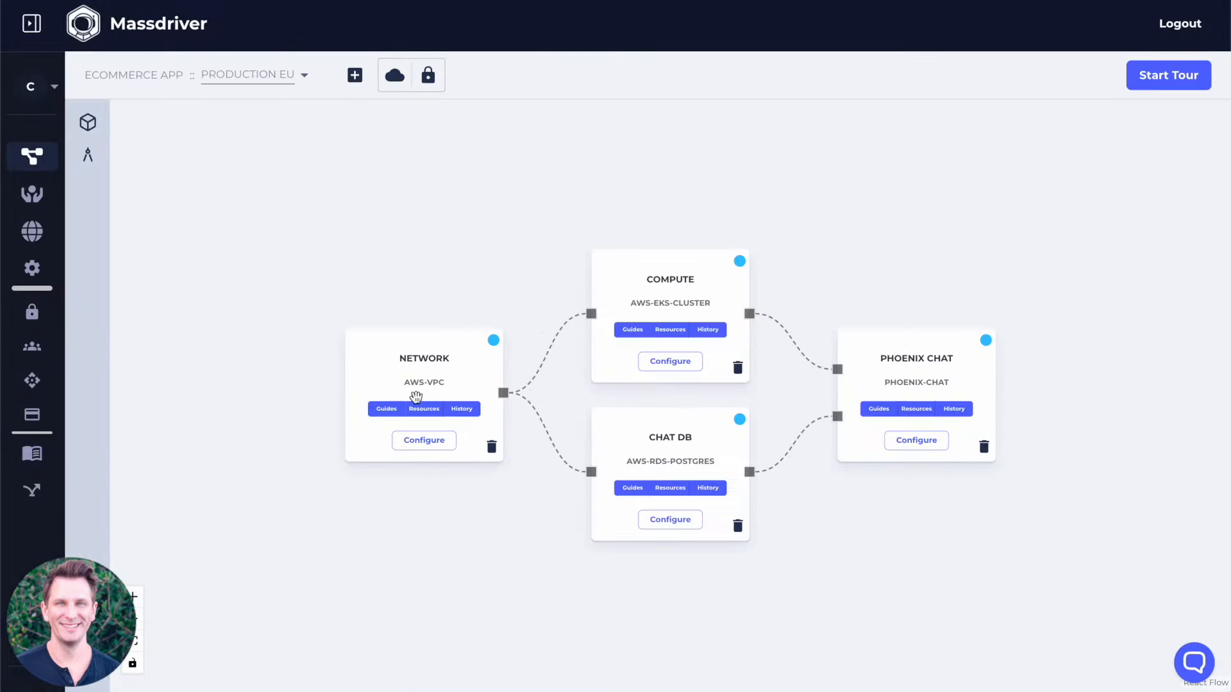
# Configure the Production EU Network with the small development preset, region eu-north-1 and VPC CIDR 10.1.0.0/20, and deploy it.
pyautogui.click(424, 440)
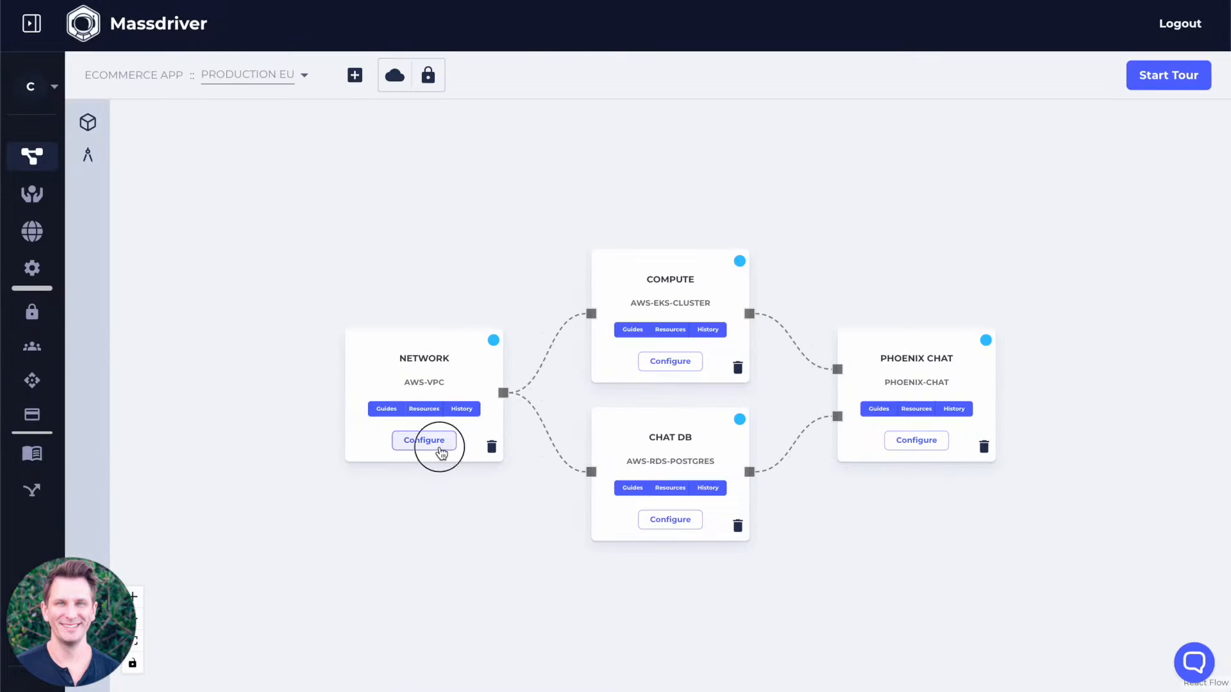
pyautogui.click(969, 40)
pyautogui.click(1030, 121)
pyautogui.click(894, 176)
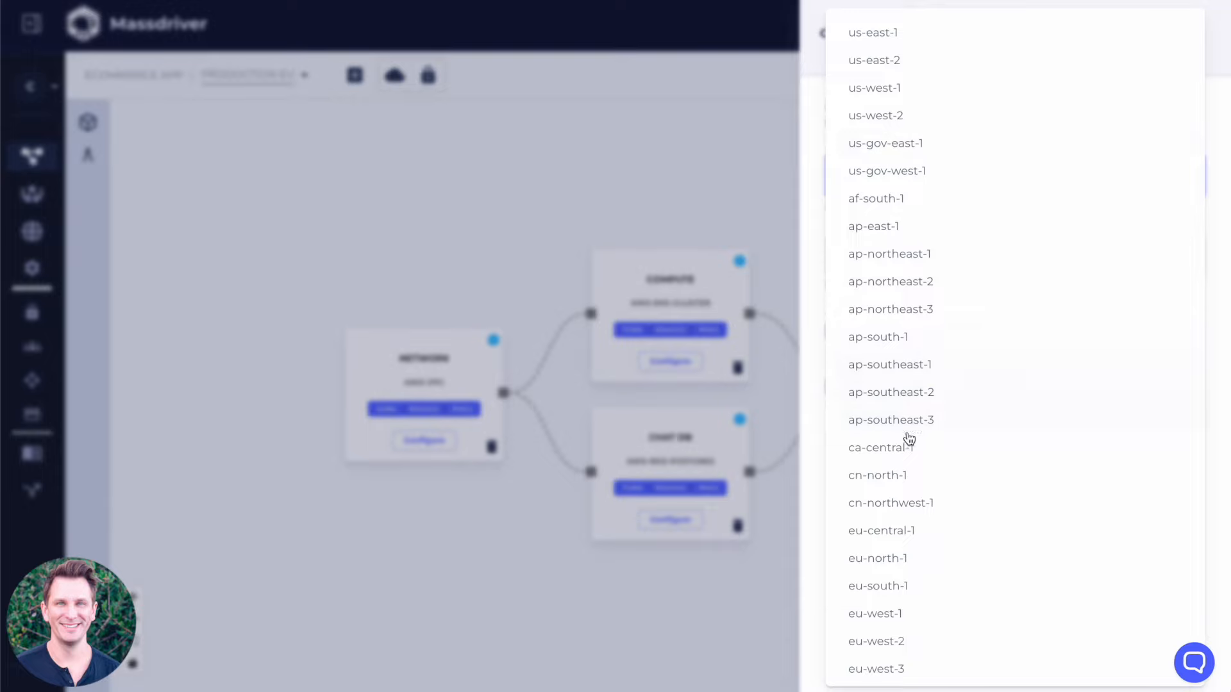
pyautogui.click(893, 563)
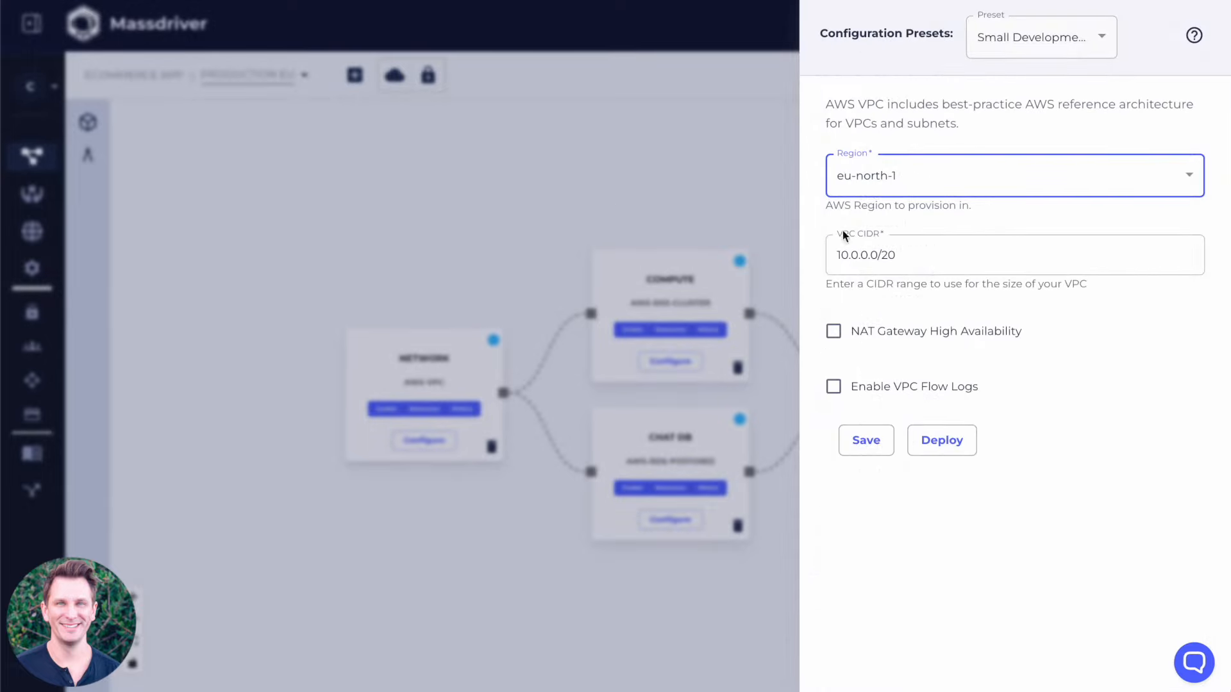
pyautogui.click(853, 254)
pyautogui.press('BackSpace')
pyautogui.write('1')
pyautogui.click(941, 440)
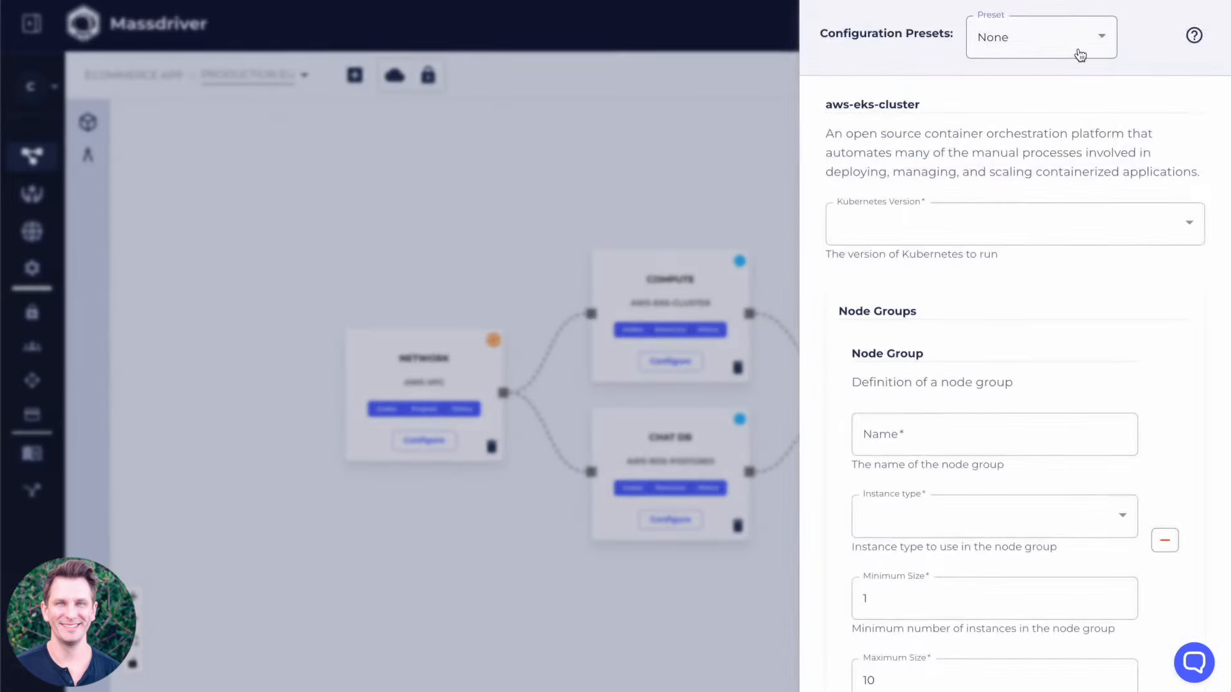
# Apply the Development preset to the Compute cluster, with Kubernetes version 1.22 and t3.small as the node group's instance type.
pyautogui.click(1080, 56)
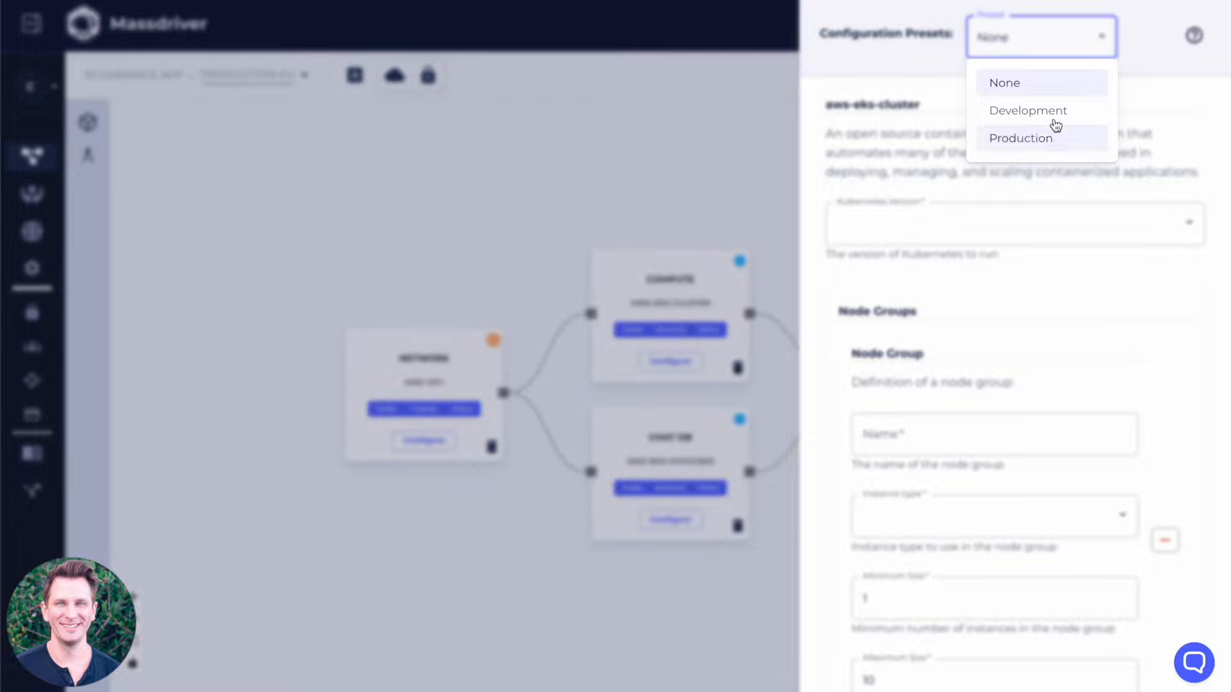
pyautogui.click(1032, 107)
pyautogui.click(951, 225)
pyautogui.click(887, 349)
pyautogui.scroll(-1, 968, 327)
pyautogui.scroll(-3, 968, 324)
pyautogui.click(955, 249)
pyautogui.click(987, 472)
# Enable ingress and EFS volume support for the Compute cluster, choose Disabled as the logging destination, and save the configuration.
pyautogui.scroll(-9, 993, 378)
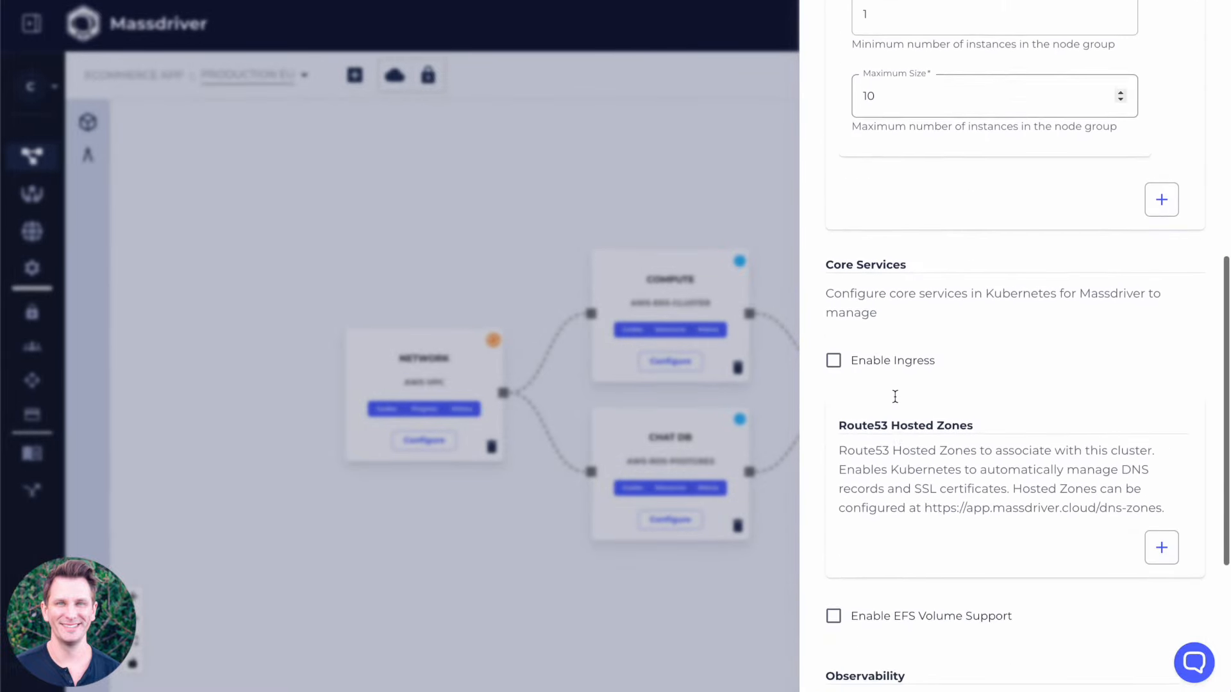
pyautogui.click(874, 318)
pyautogui.scroll(-4, 917, 287)
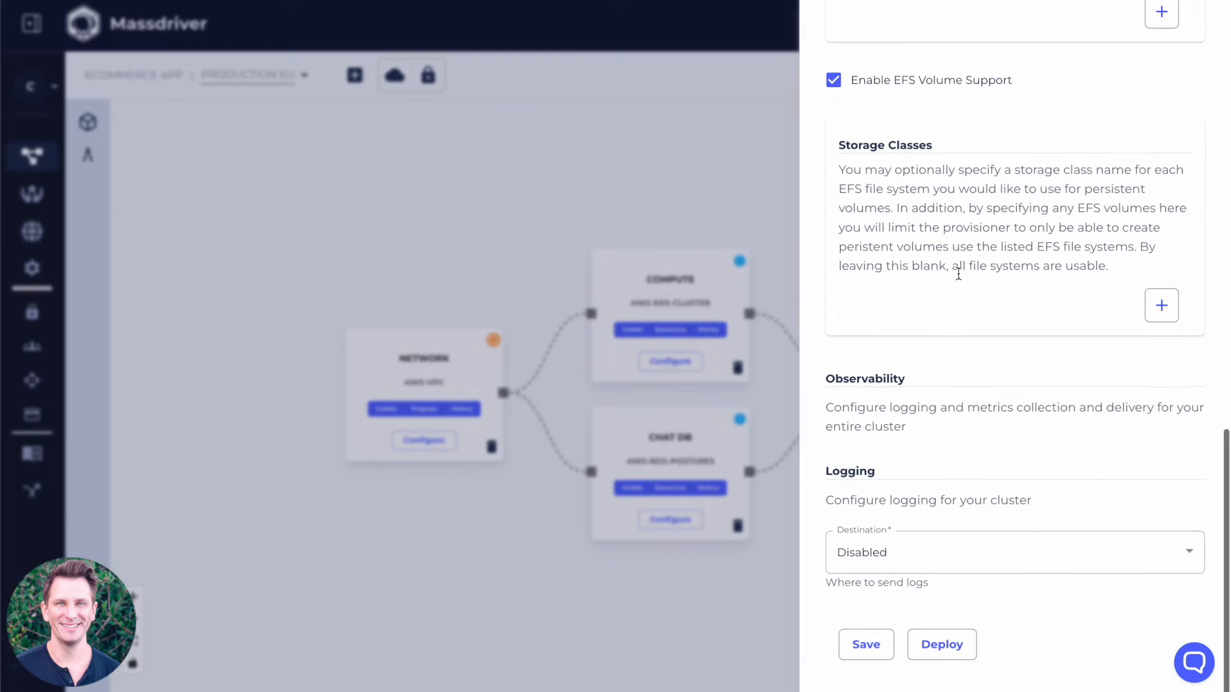
pyautogui.click(926, 559)
pyautogui.click(940, 569)
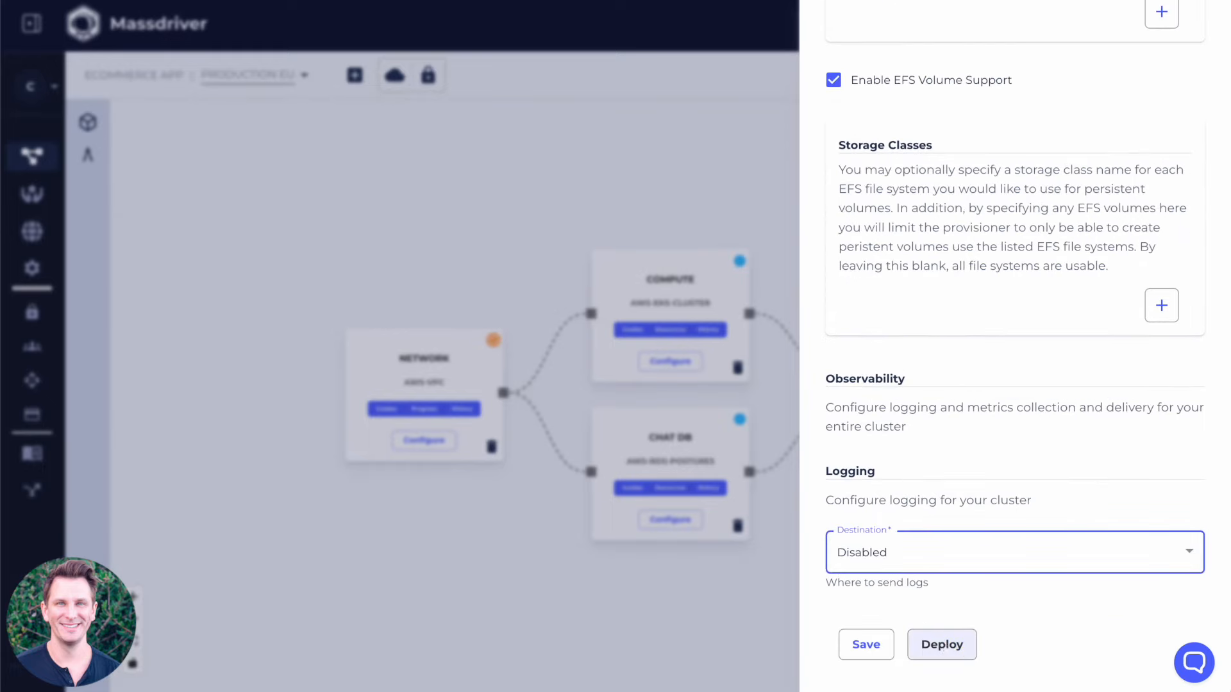
pyautogui.click(871, 644)
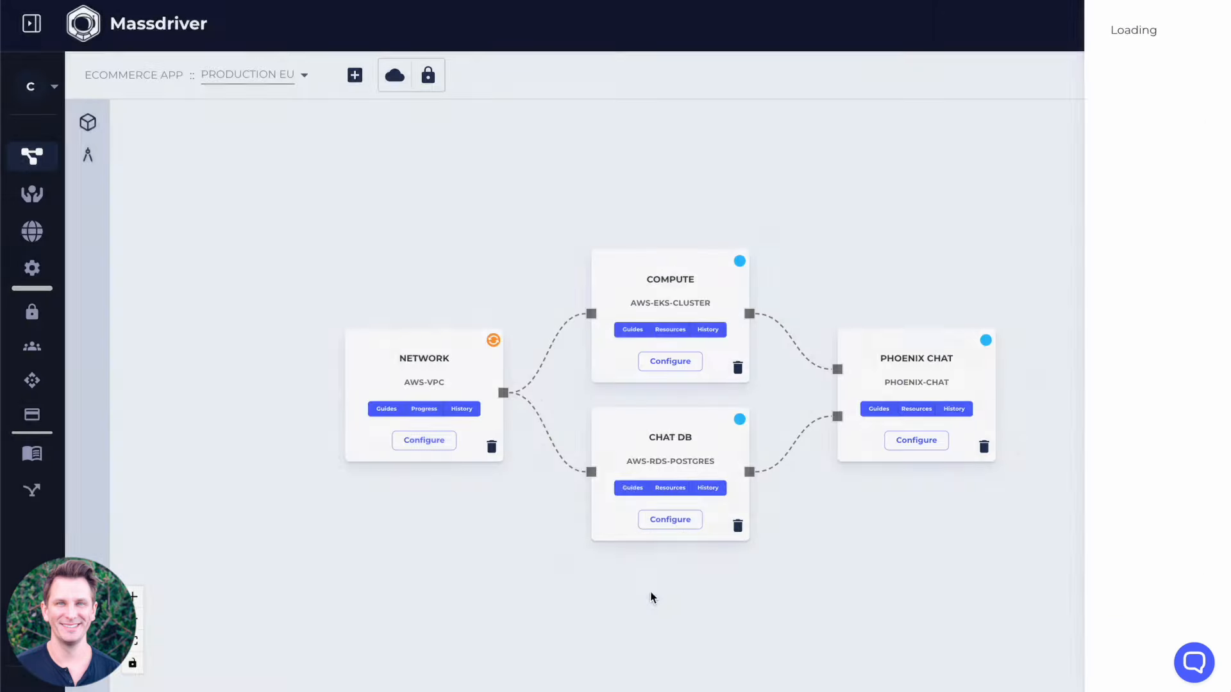
# Open the Chat DB configuration, apply a preset, and set the engine version to 14.2 and the instance class to db.t3.large.
pyautogui.click(674, 521)
pyautogui.click(1035, 45)
pyautogui.click(1007, 110)
pyautogui.scroll(-1, 948, 166)
pyautogui.click(895, 264)
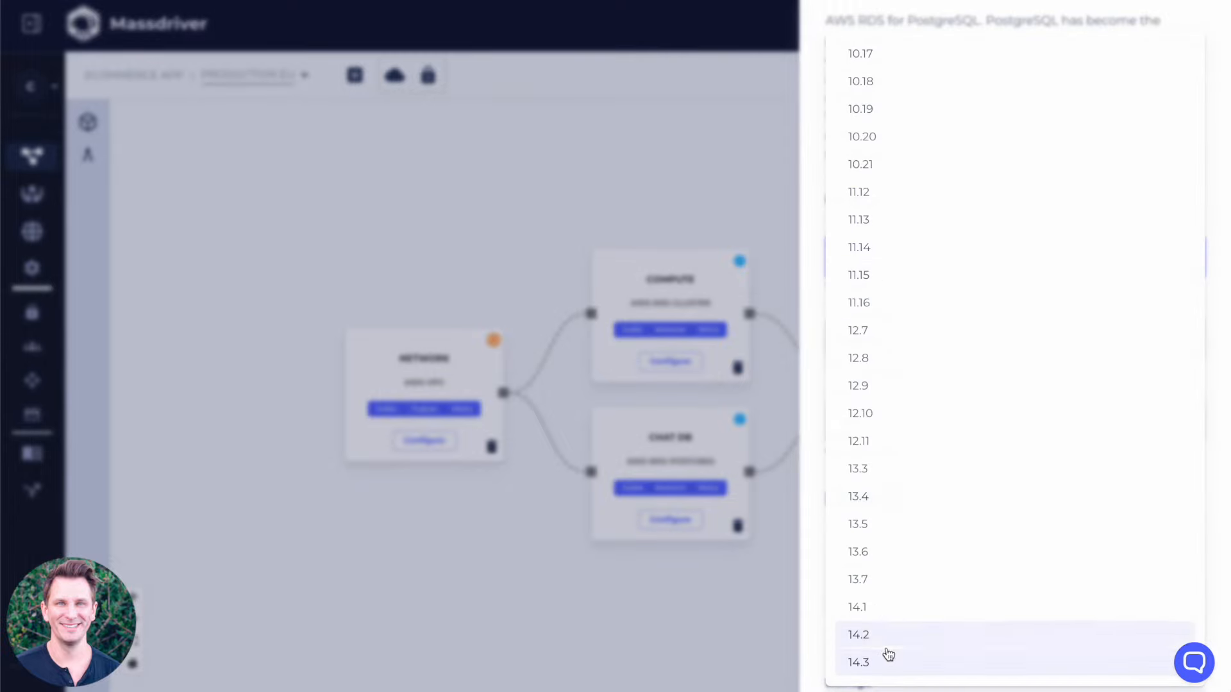
pyautogui.click(887, 633)
pyautogui.click(1036, 338)
pyautogui.click(955, 318)
# Enable CloudWatch log exports for both PostgreSQL and Upgrade in the Chat DB observability settings.
pyautogui.scroll(-15, 1029, 479)
pyautogui.scroll(-4, 1030, 477)
pyautogui.click(919, 217)
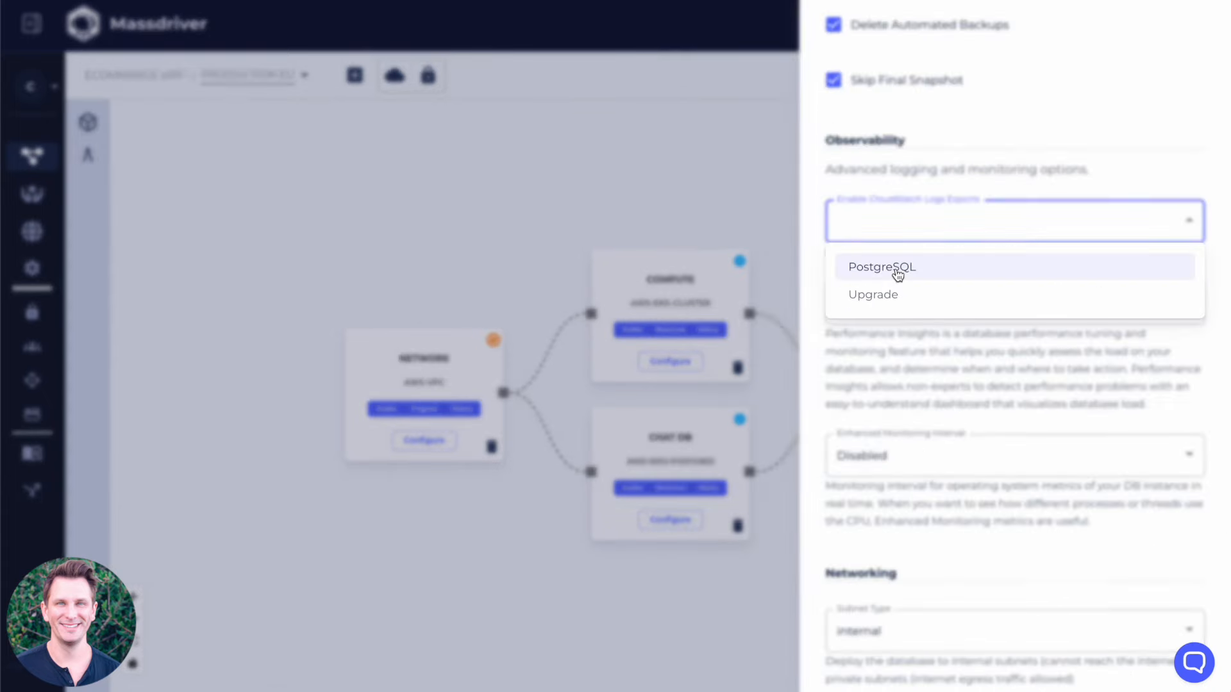
pyautogui.click(942, 389)
pyautogui.click(941, 227)
pyautogui.click(892, 297)
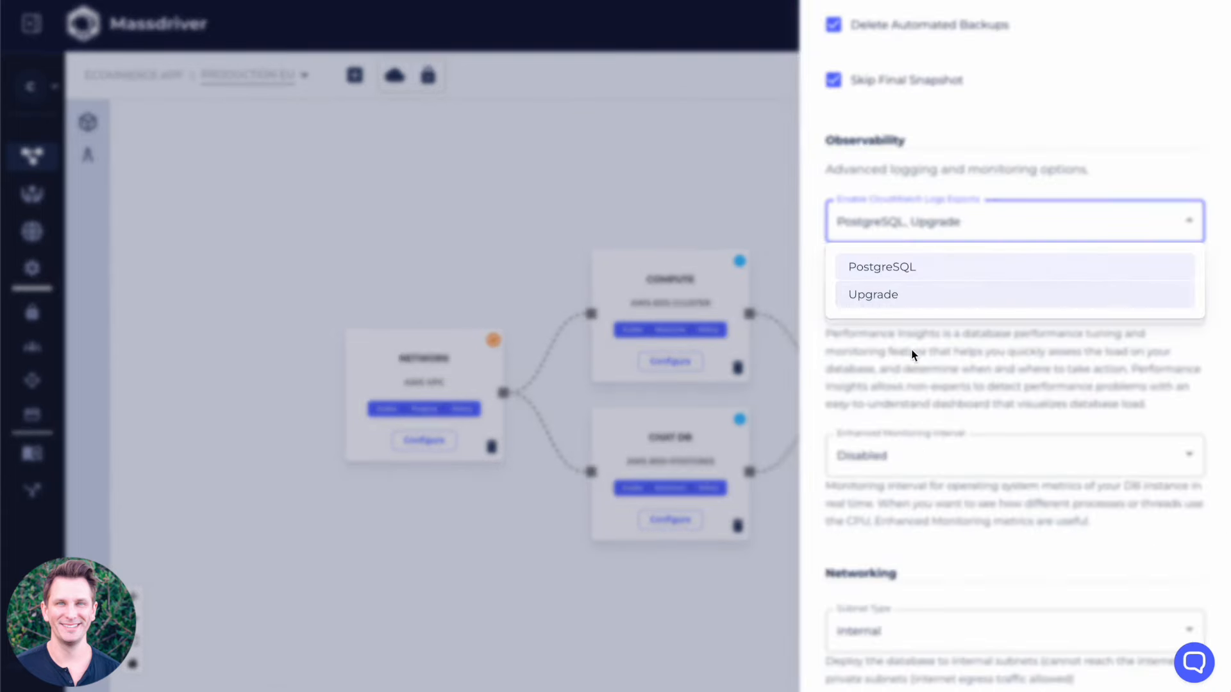
pyautogui.click(913, 354)
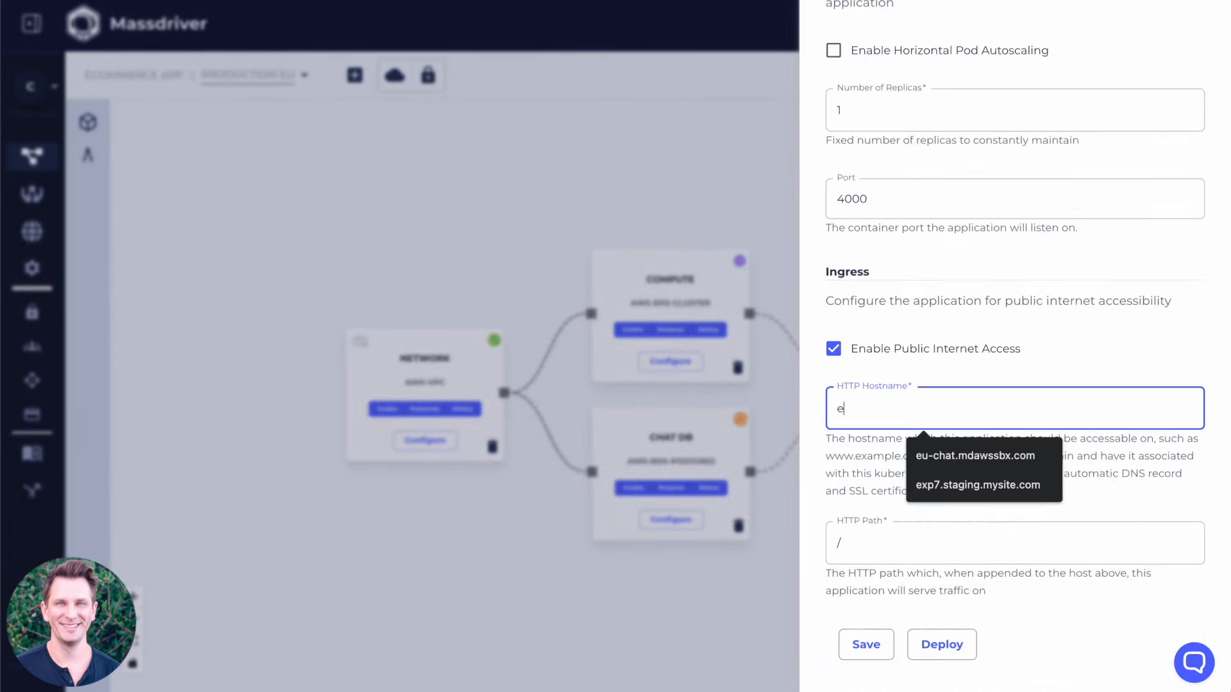
# Set the HTTP hostname of Phoenix Chat in Production EU to eu-chat.mdawssbx.com.
pyautogui.write('u-chat')
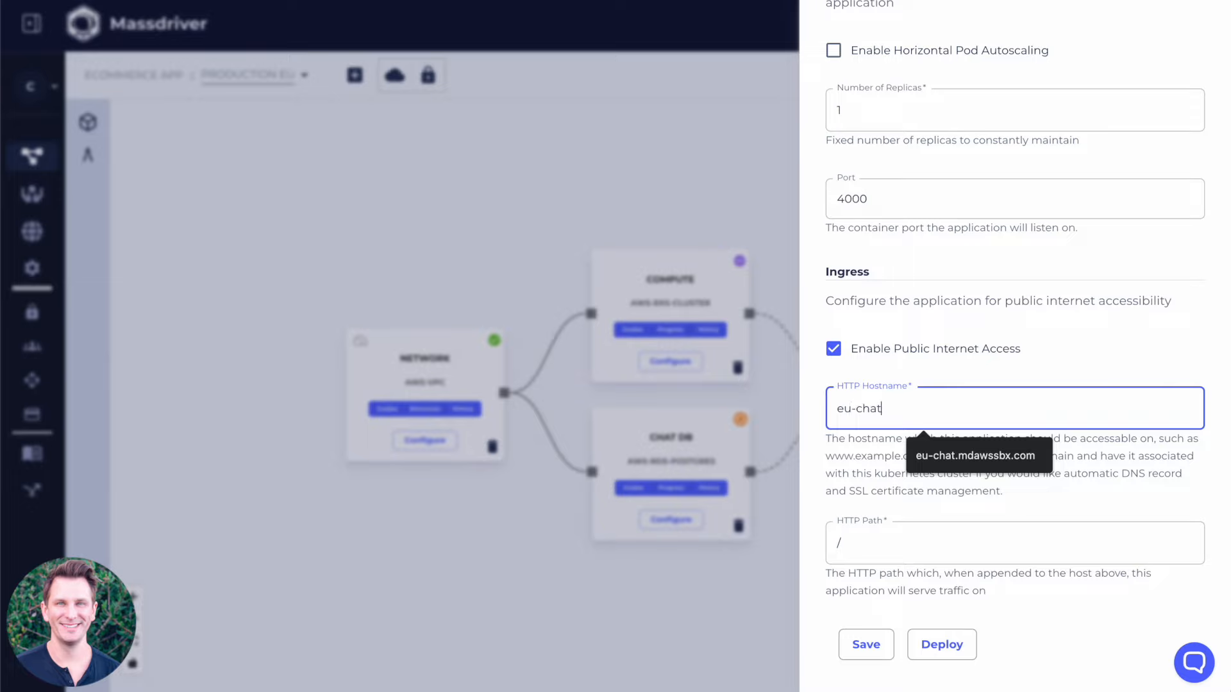
pyautogui.write('.')
pyautogui.click(968, 456)
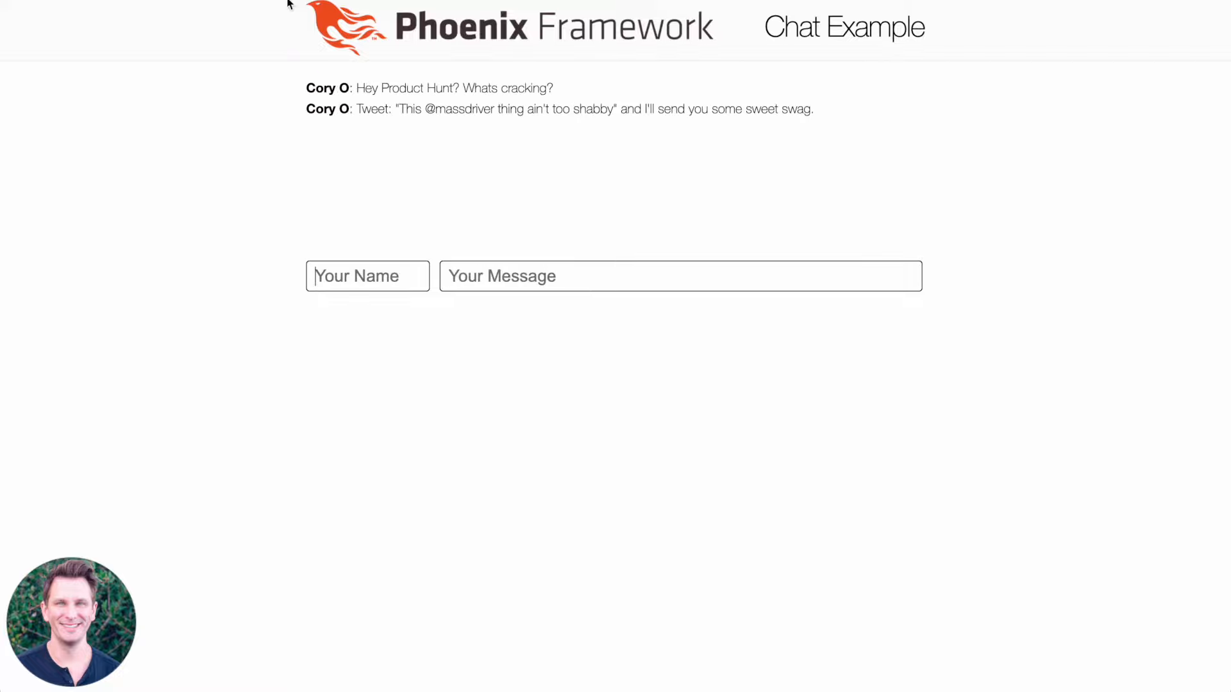
# Reload the EU Phoenix chat page to check that the sent message persists.
pyautogui.press('super+r')
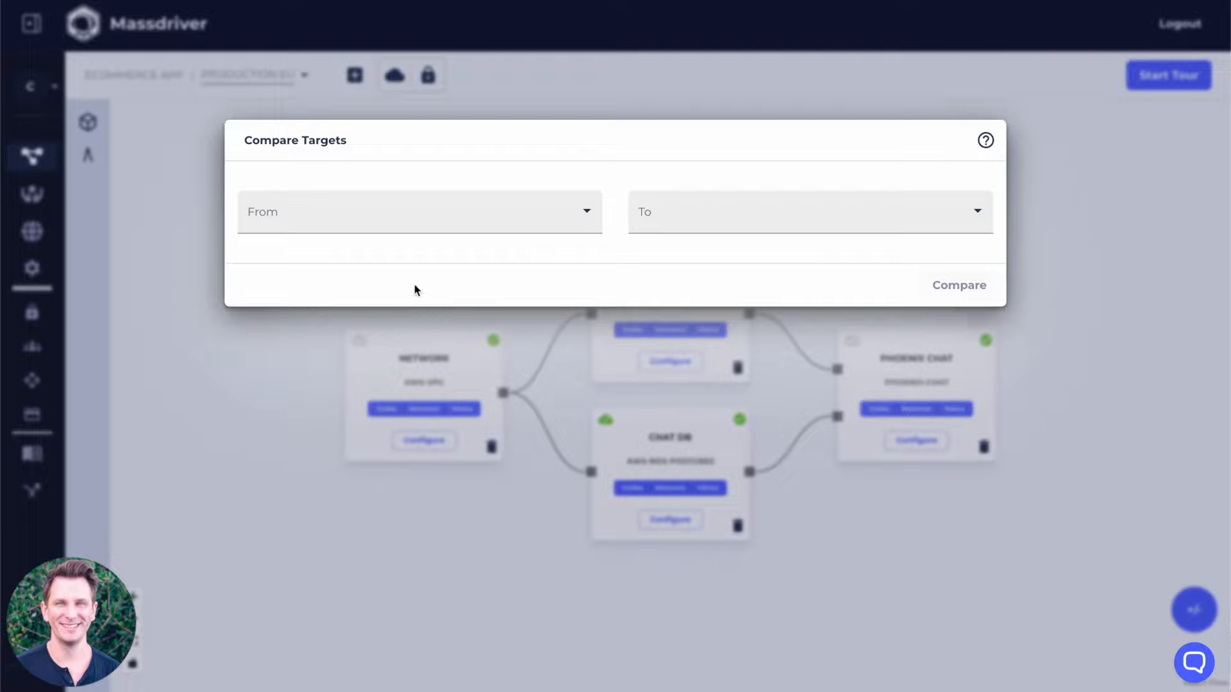
# Compare the Production target with the Production EU target in Massdriver.
pyautogui.click(492, 217)
pyautogui.click(293, 262)
pyautogui.click(736, 216)
pyautogui.click(689, 290)
pyautogui.click(963, 282)
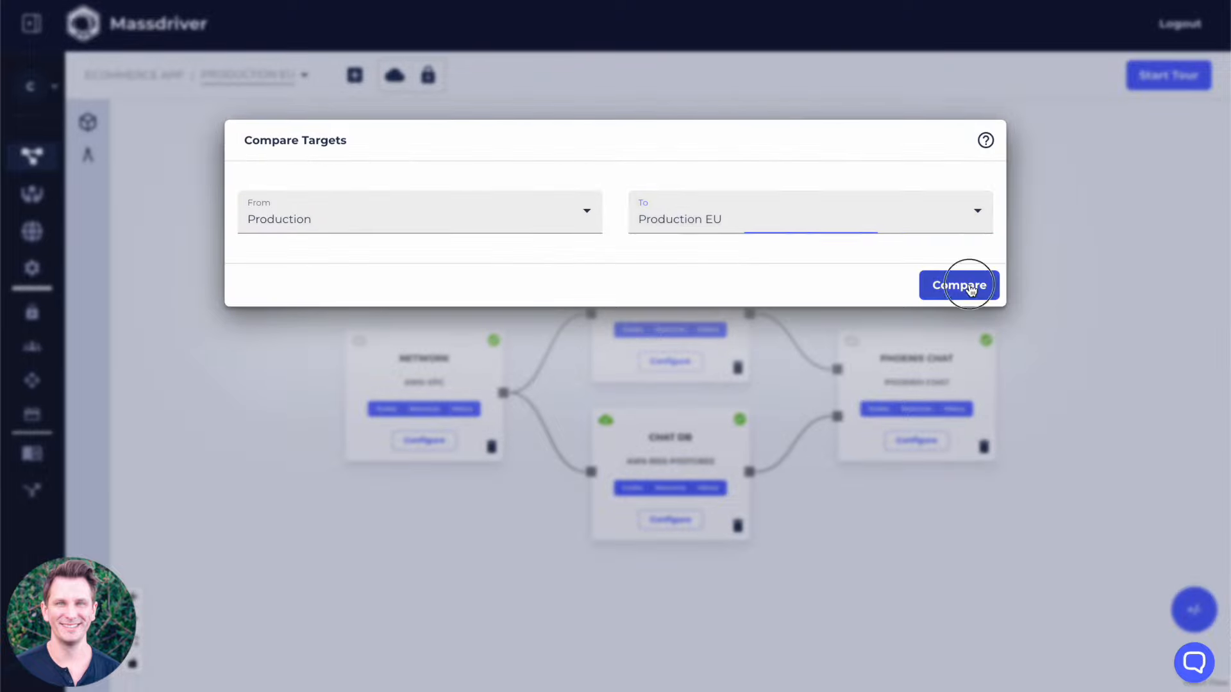
# Examine the setting differences between the two targets across Chat DB, Compute, Network and Phoenix Chat, showing 50 rows per page.
pyautogui.scroll(-3, 595, 428)
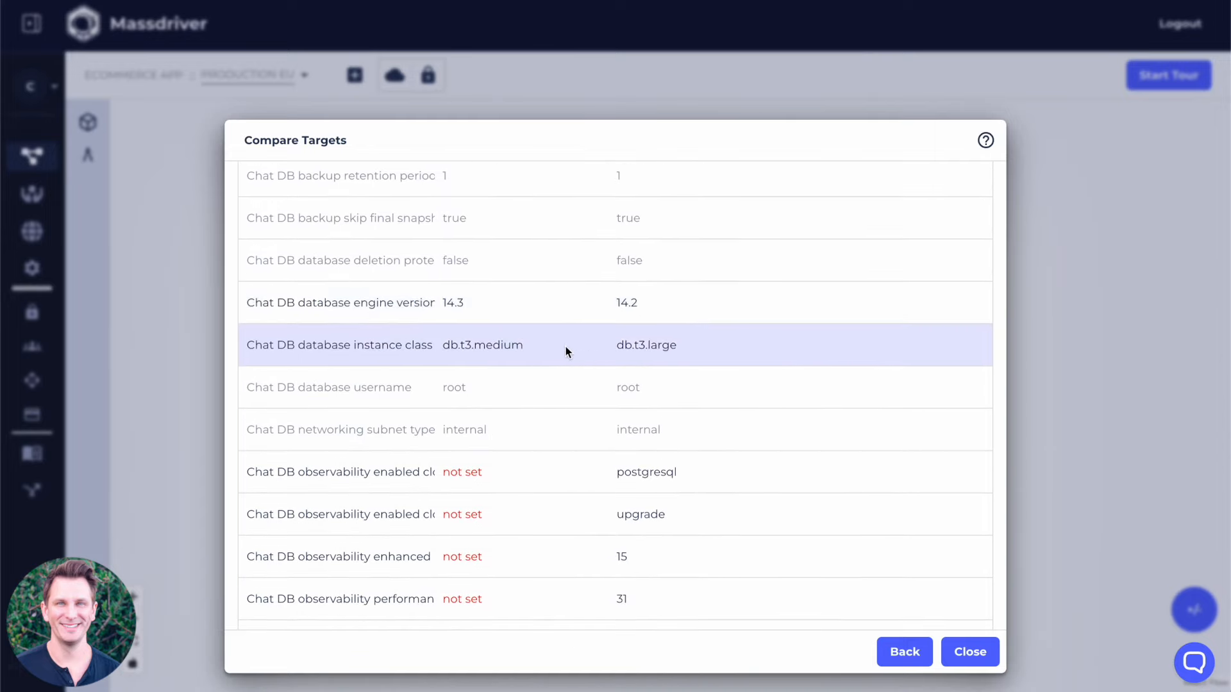
pyautogui.scroll(-3, 564, 345)
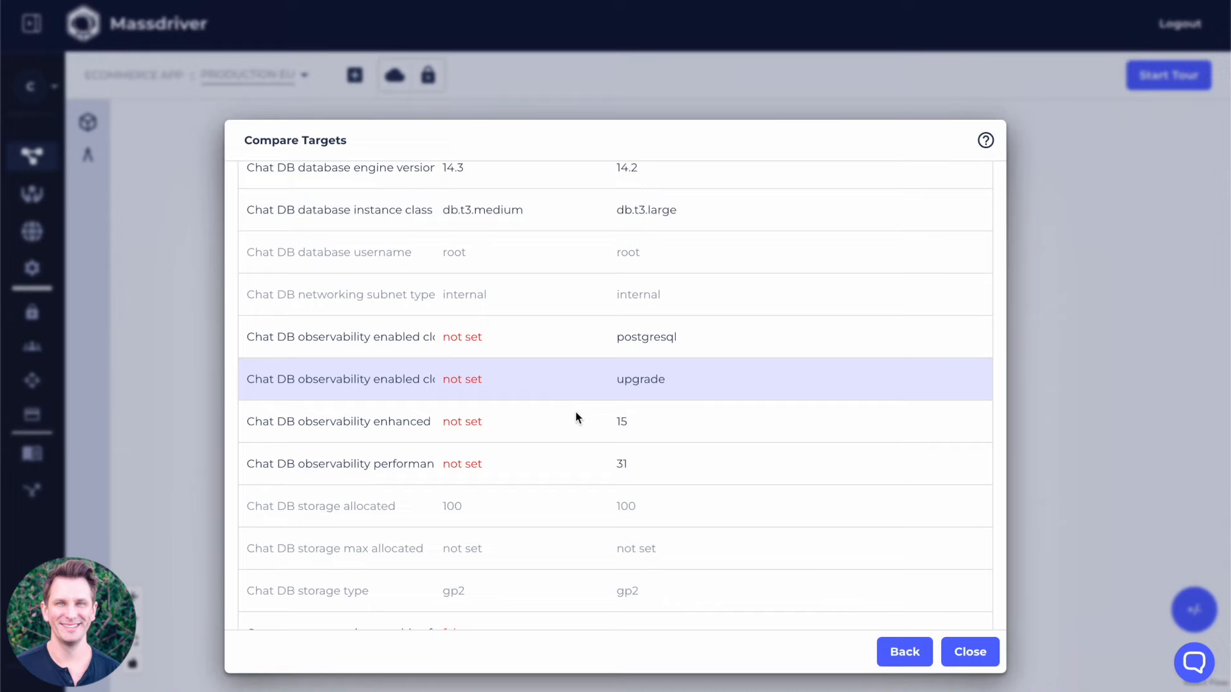
pyautogui.scroll(-2, 593, 533)
pyautogui.scroll(-4, 595, 532)
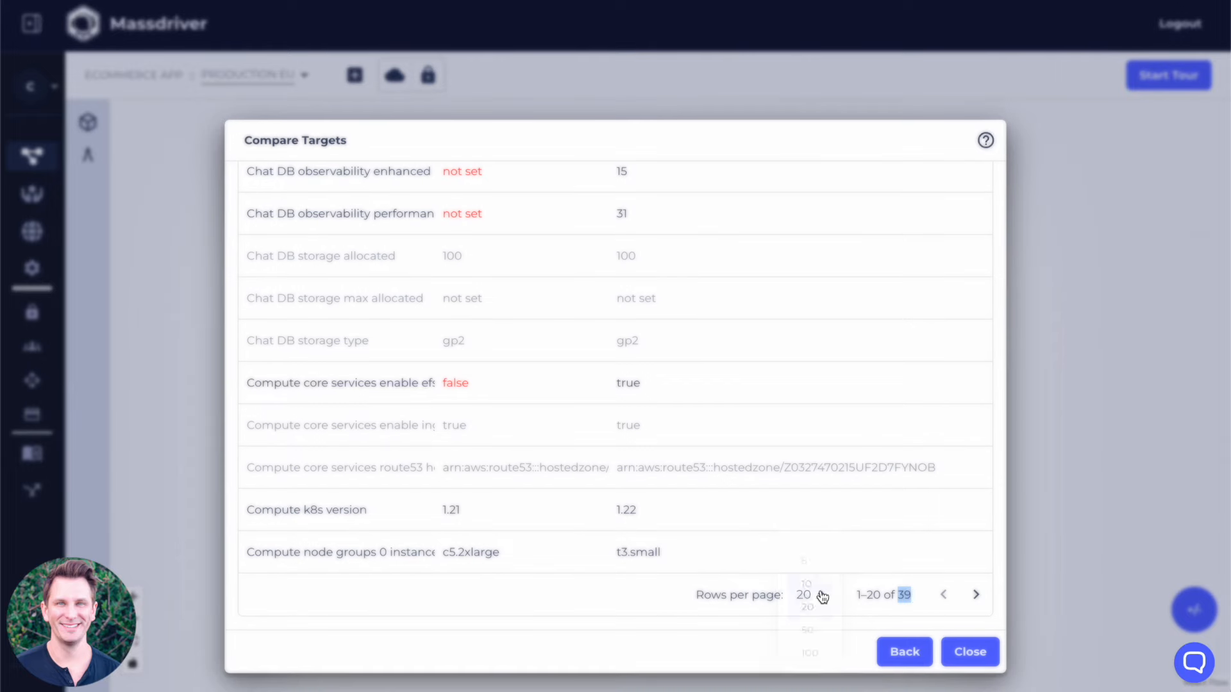
pyautogui.click(822, 596)
pyautogui.click(815, 637)
pyautogui.scroll(-3, 521, 379)
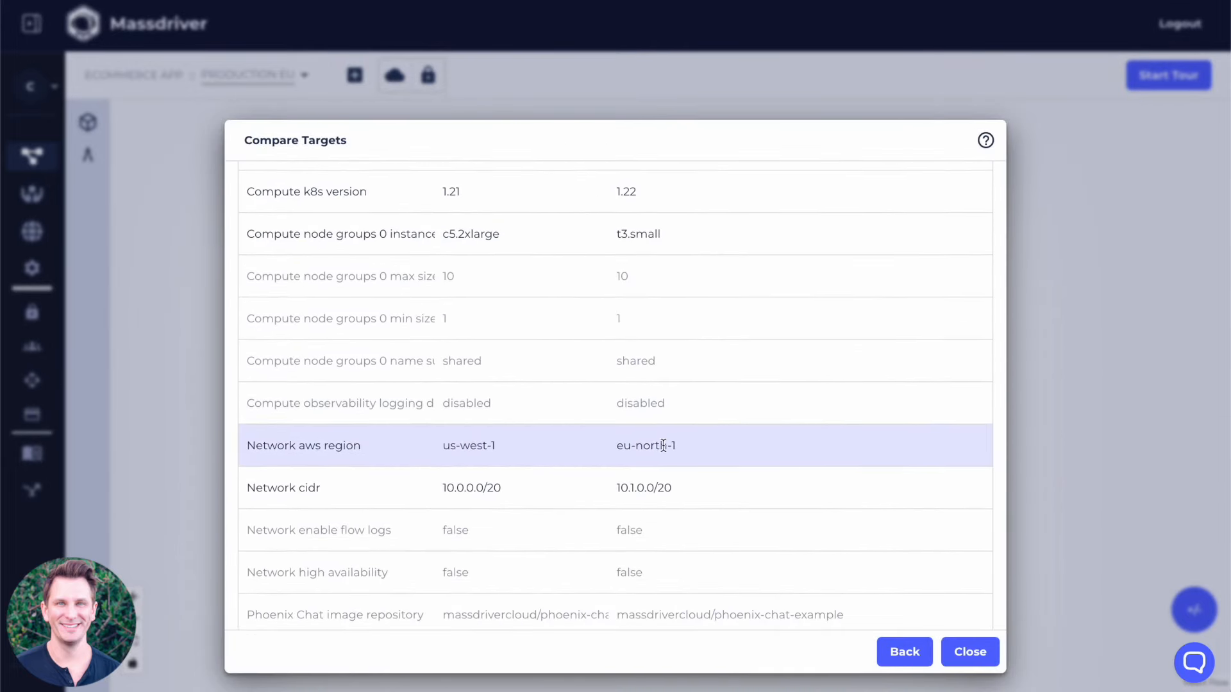
pyautogui.scroll(-3, 664, 497)
pyautogui.scroll(-5, 667, 501)
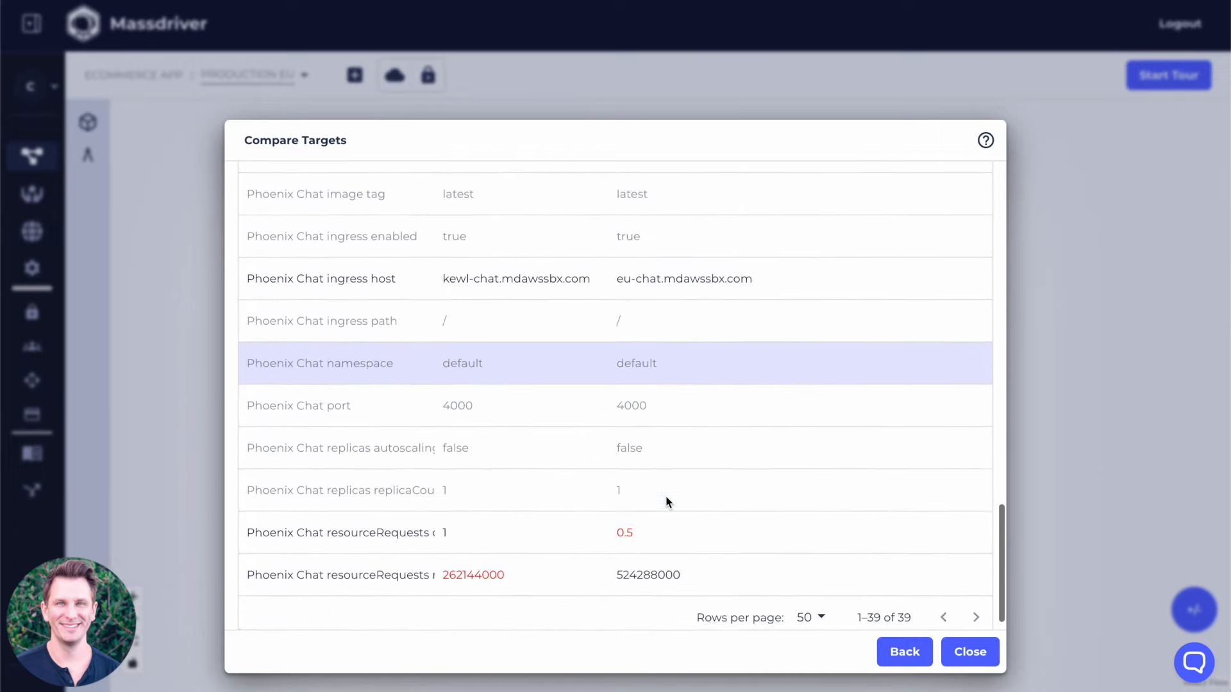
pyautogui.scroll(-1, 665, 500)
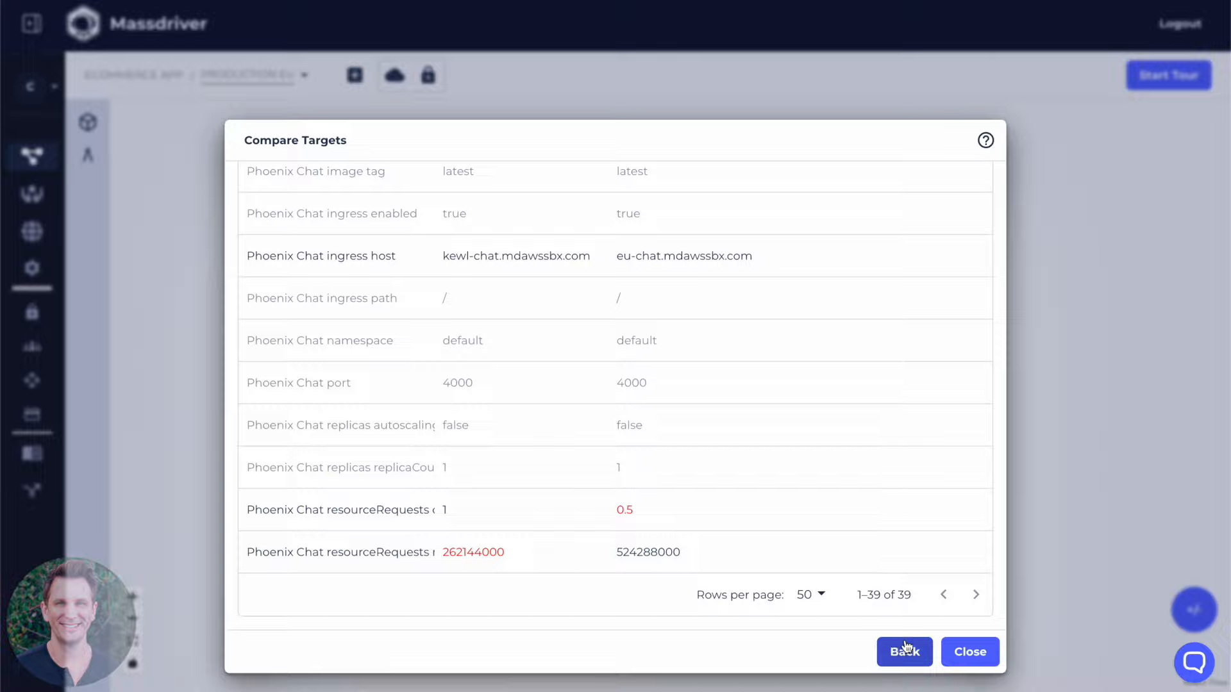